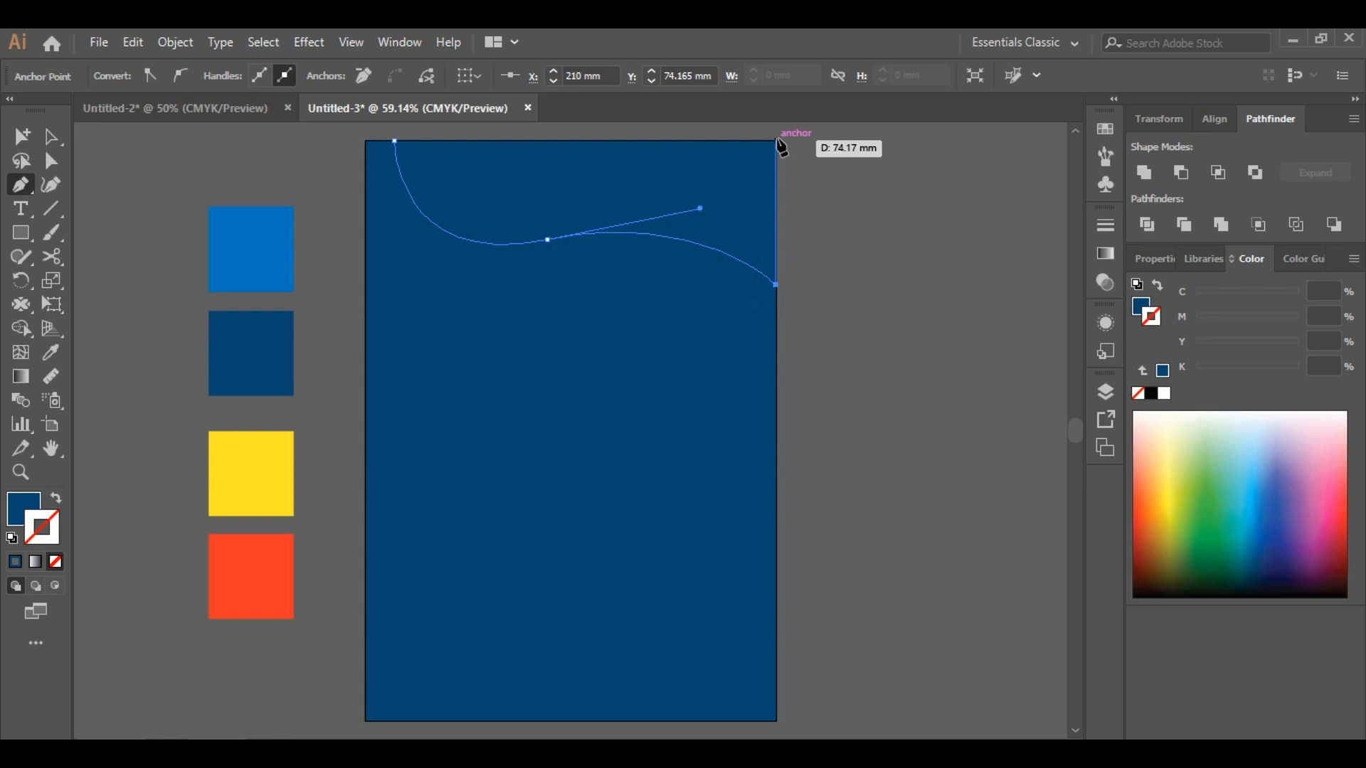
Finish the top wavy path and fill it with the yellow swatch colour
{"action": "left_click", "coordinate": [59, 139]}
{"action": "left_click", "coordinate": [117, 140]}
{"action": "left_click", "coordinate": [653, 232]}
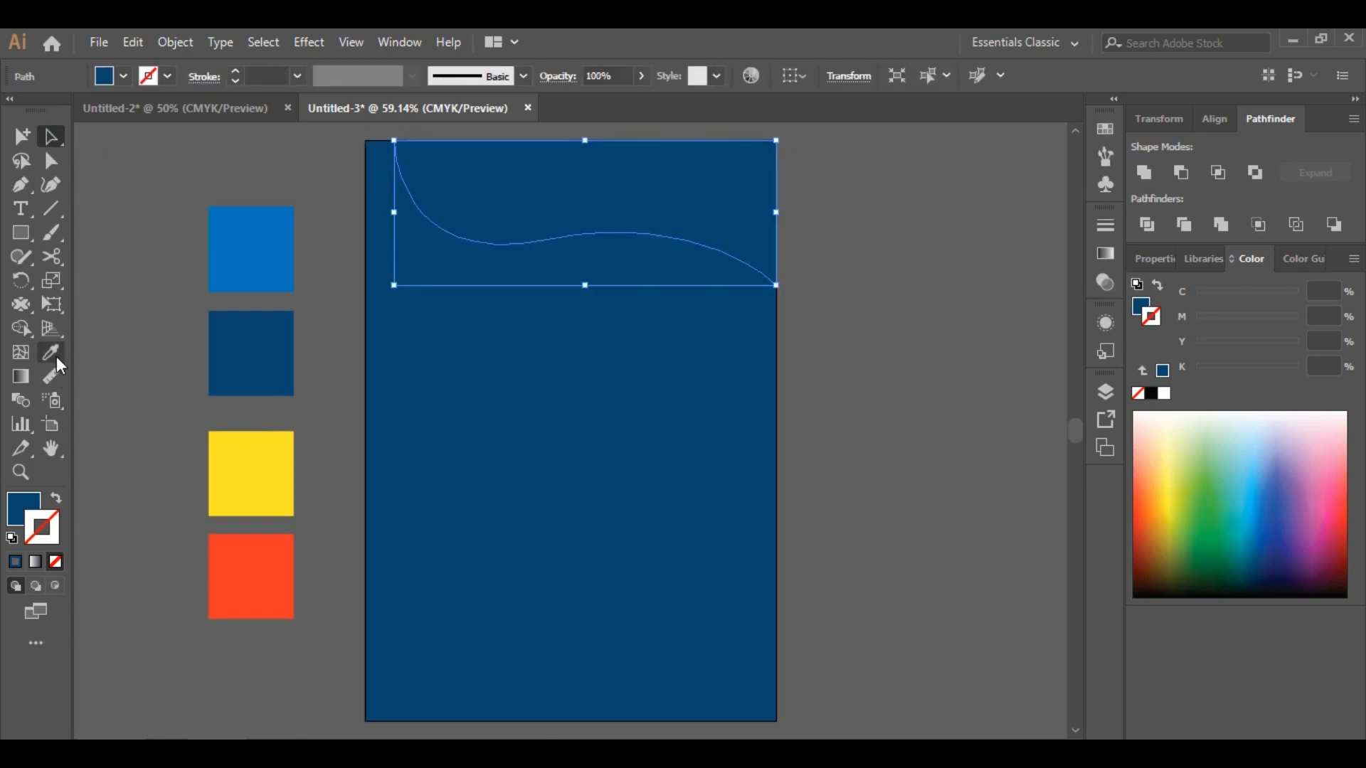
{"action": "left_click", "coordinate": [54, 357]}
{"action": "left_click", "coordinate": [229, 467]}
{"action": "left_click", "coordinate": [974, 462]}
Draw a closed wavy shape along the artboard's bottom edge with the Pen tool
{"action": "scroll", "coordinate": [974, 462], "scroll_direction": "down", "scroll_amount": 2}
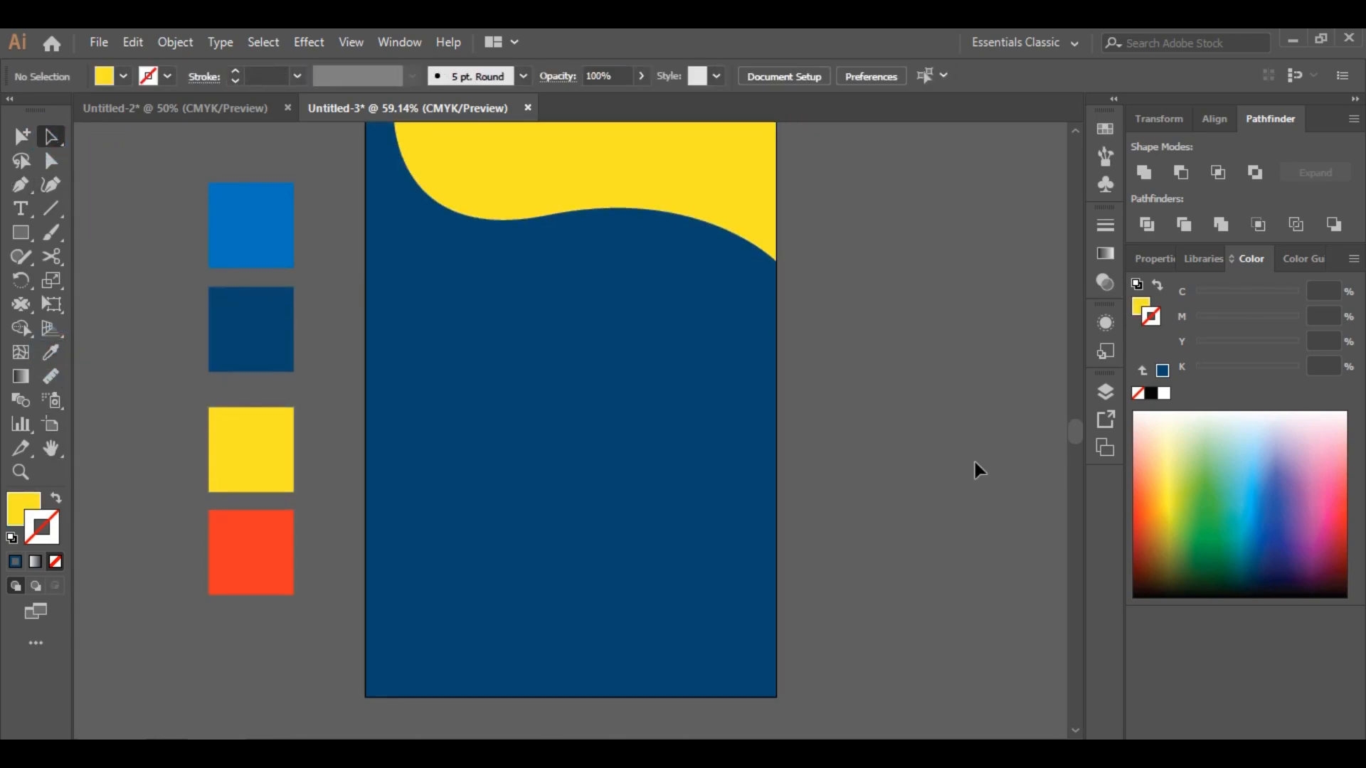
{"action": "left_click", "coordinate": [22, 185]}
{"action": "scroll", "coordinate": [427, 601], "scroll_direction": "down", "scroll_amount": 2}
{"action": "left_click", "coordinate": [366, 626]}
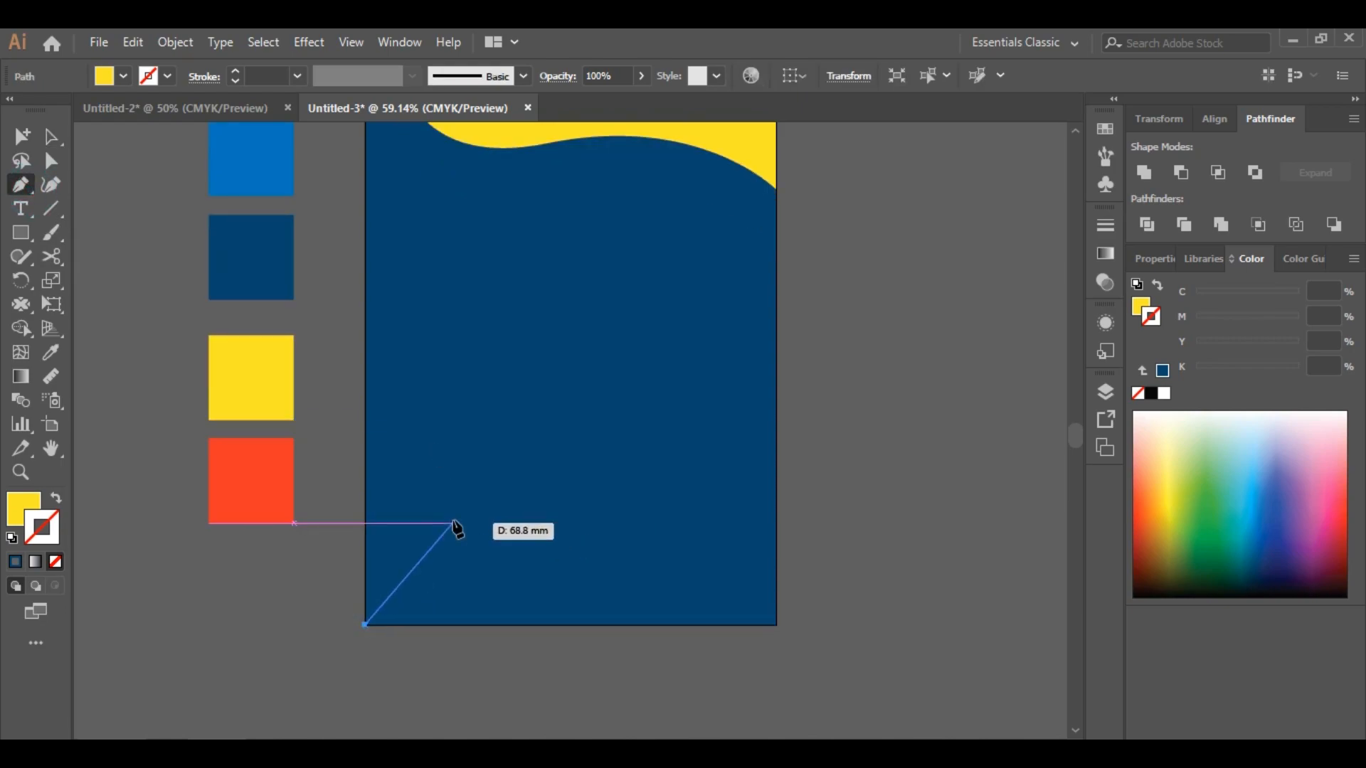
{"action": "left_click_drag", "start_coordinate": [490, 524], "coordinate": [586, 527]}
{"action": "left_click_drag", "start_coordinate": [693, 512], "coordinate": [752, 495]}
{"action": "left_click", "coordinate": [693, 512]}
{"action": "left_click_drag", "start_coordinate": [775, 626], "coordinate": [885, 621]}
{"action": "key", "text": "ctrl+z"}
{"action": "left_click", "coordinate": [777, 625]}
{"action": "left_click_drag", "start_coordinate": [864, 648], "coordinate": [866, 648]}
{"action": "left_click", "coordinate": [776, 626]}
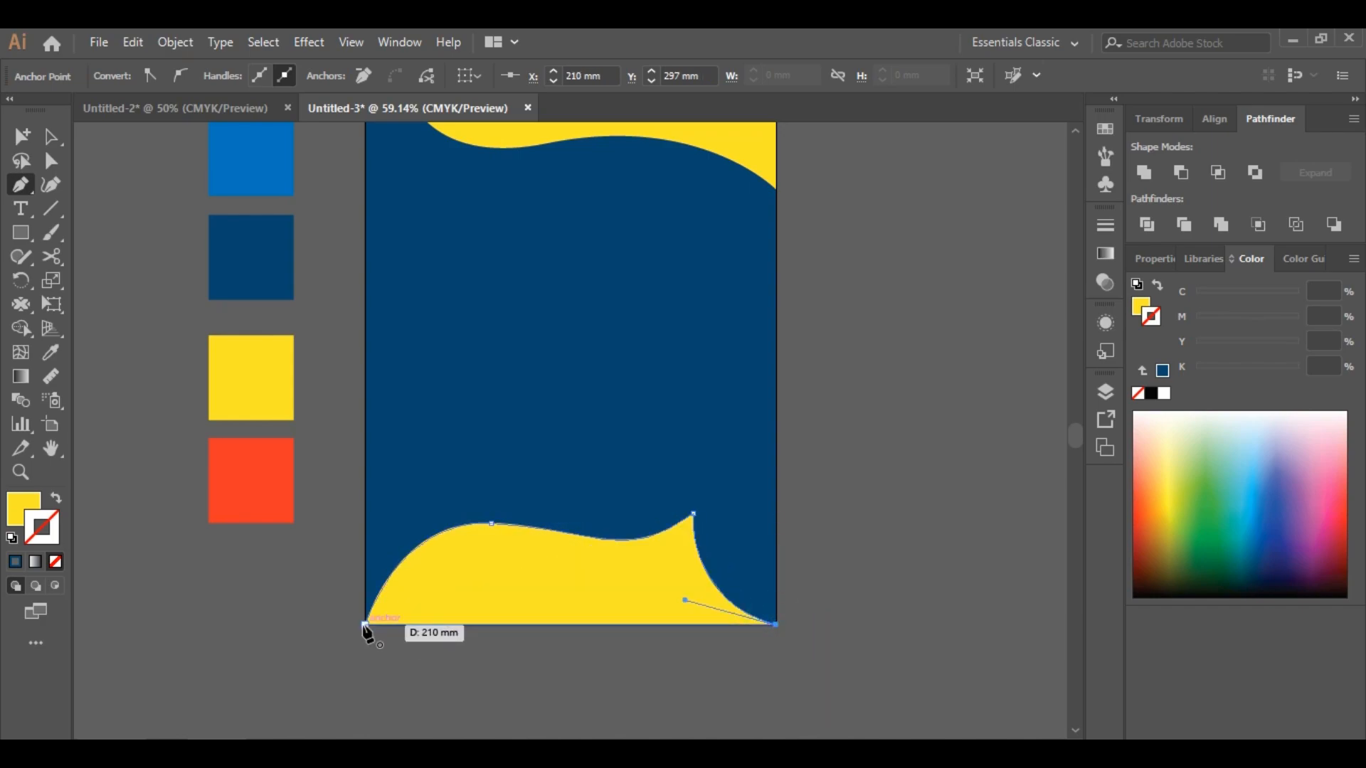
{"action": "left_click", "coordinate": [366, 625]}
{"action": "scroll", "coordinate": [357, 626], "scroll_direction": "up", "scroll_amount": 1}
{"action": "key", "text": "v"}
{"action": "left_click", "coordinate": [947, 426]}
Draw a circle with the Ellipse tool and move it to the middle of the artboard
{"action": "left_click", "coordinate": [21, 473]}
{"action": "left_click", "coordinate": [619, 620], "text": "alt"}
{"action": "scroll", "coordinate": [516, 481], "scroll_direction": "up", "scroll_amount": 4}
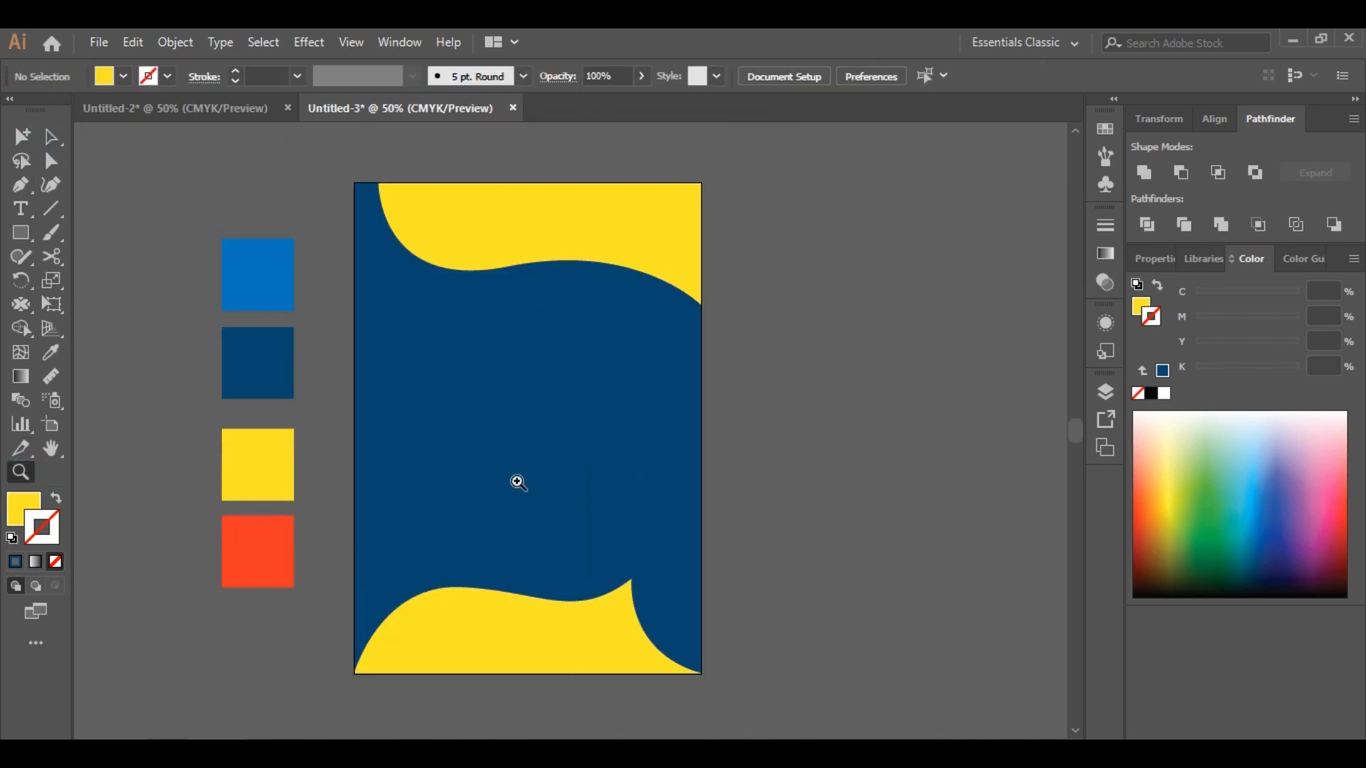
{"action": "left_click", "coordinate": [516, 480]}
{"action": "scroll", "coordinate": [582, 509], "scroll_direction": "up", "scroll_amount": 1}
{"action": "right_click", "coordinate": [29, 228]}
{"action": "left_click", "coordinate": [110, 281]}
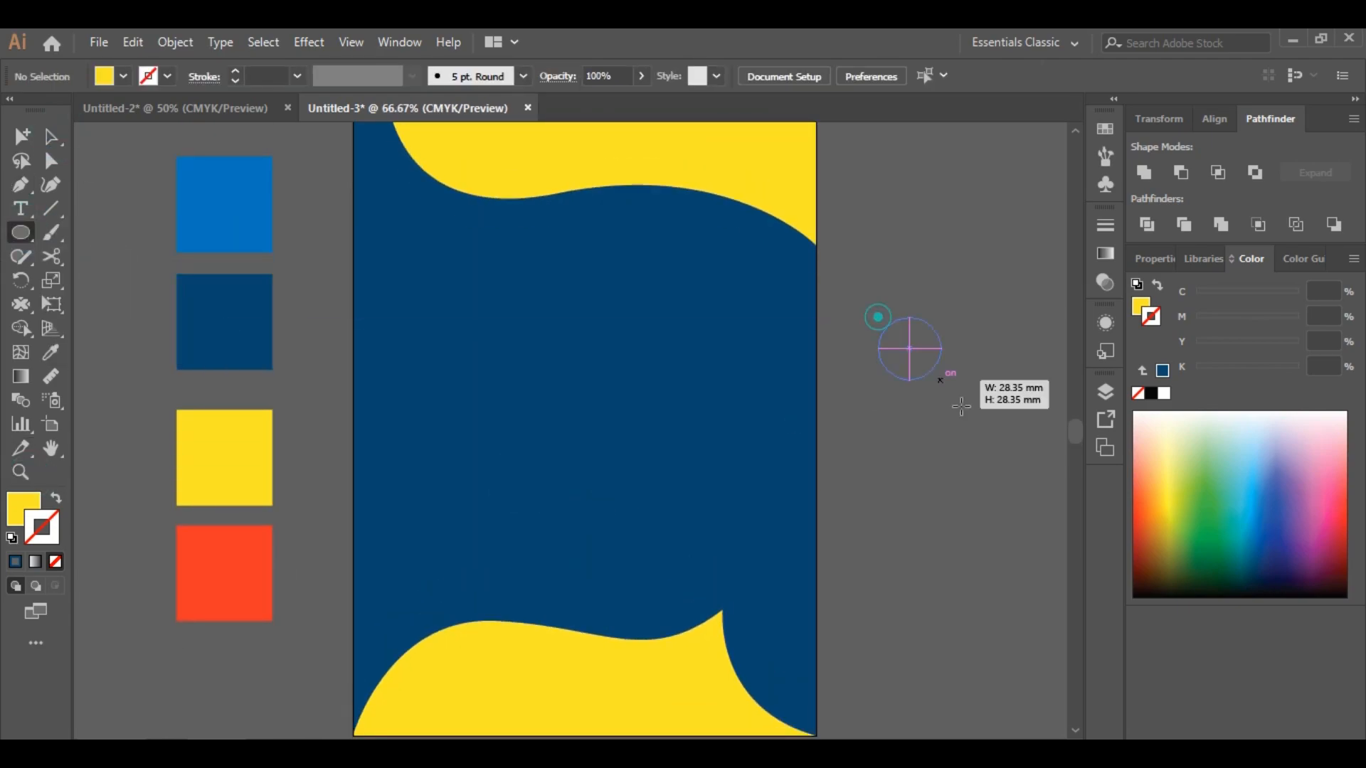
{"action": "left_click_drag", "start_coordinate": [961, 406], "coordinate": [1099, 539]}
{"action": "key", "text": "a"}
{"action": "left_click_drag", "start_coordinate": [989, 389], "coordinate": [965, 213]}
{"action": "left_click_drag", "start_coordinate": [960, 303], "coordinate": [580, 461]}
Give the circle a white ffffff fill and a 15 pt yellow stroke
{"action": "scroll", "coordinate": [782, 501], "scroll_direction": "up", "scroll_amount": 1}
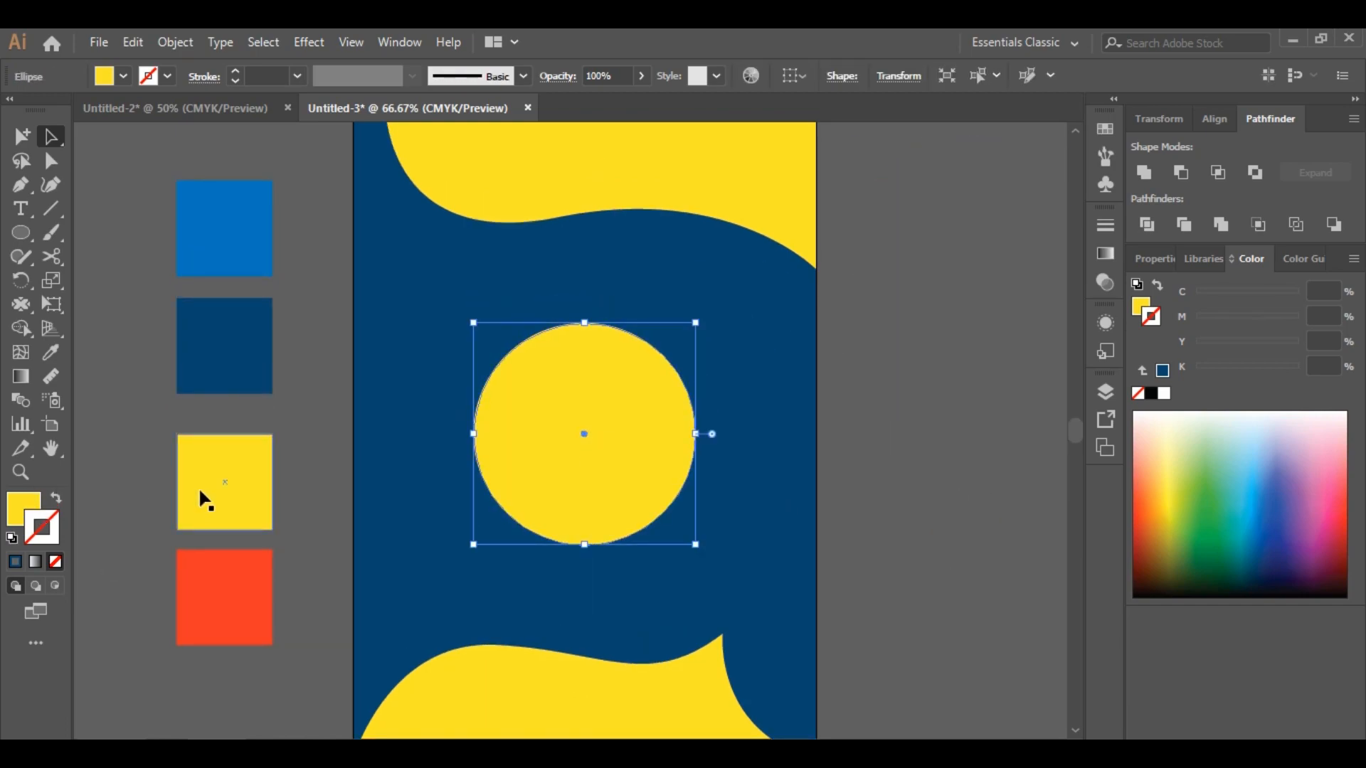
{"action": "double_click", "coordinate": [24, 508]}
{"action": "left_click", "coordinate": [1319, 228]}
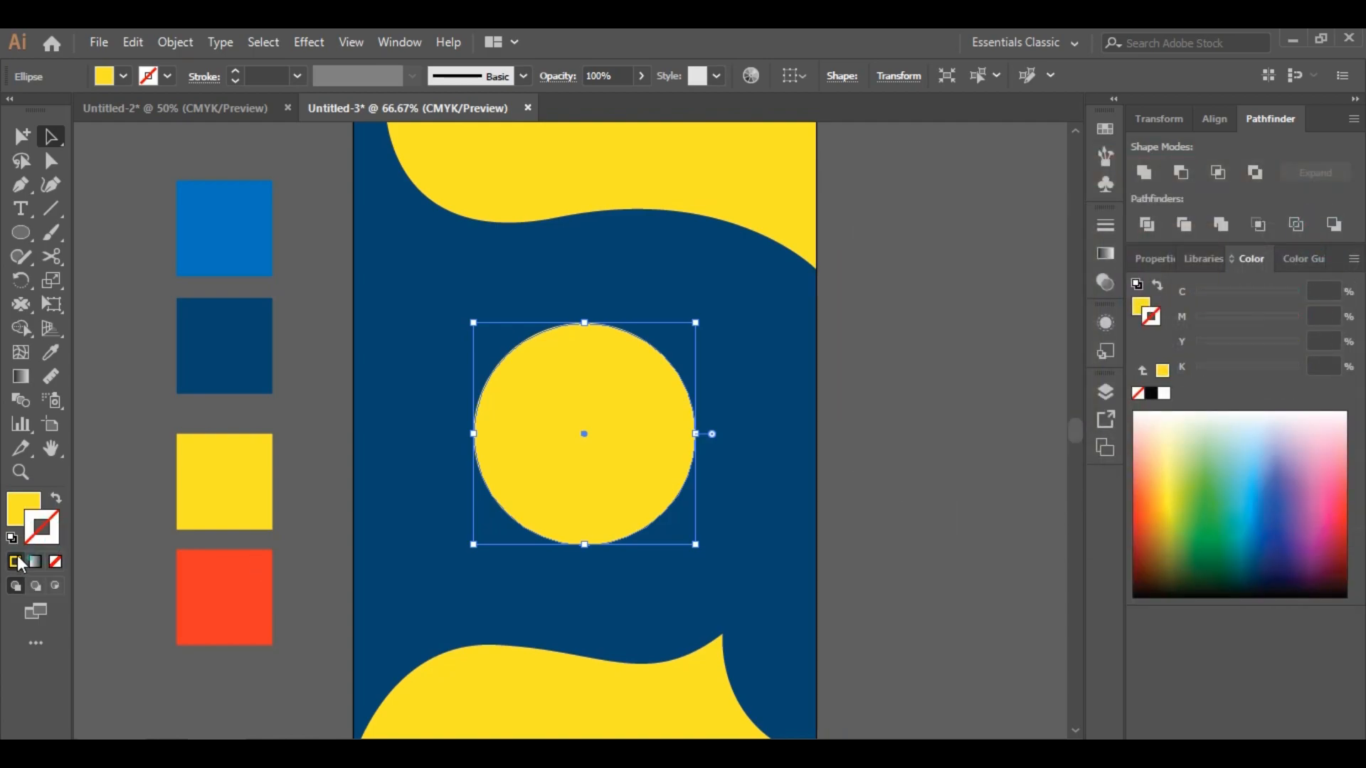
{"action": "left_click", "coordinate": [19, 562]}
{"action": "double_click", "coordinate": [23, 508]}
{"action": "type", "text": "ffffff"}
{"action": "left_click", "coordinate": [1320, 231]}
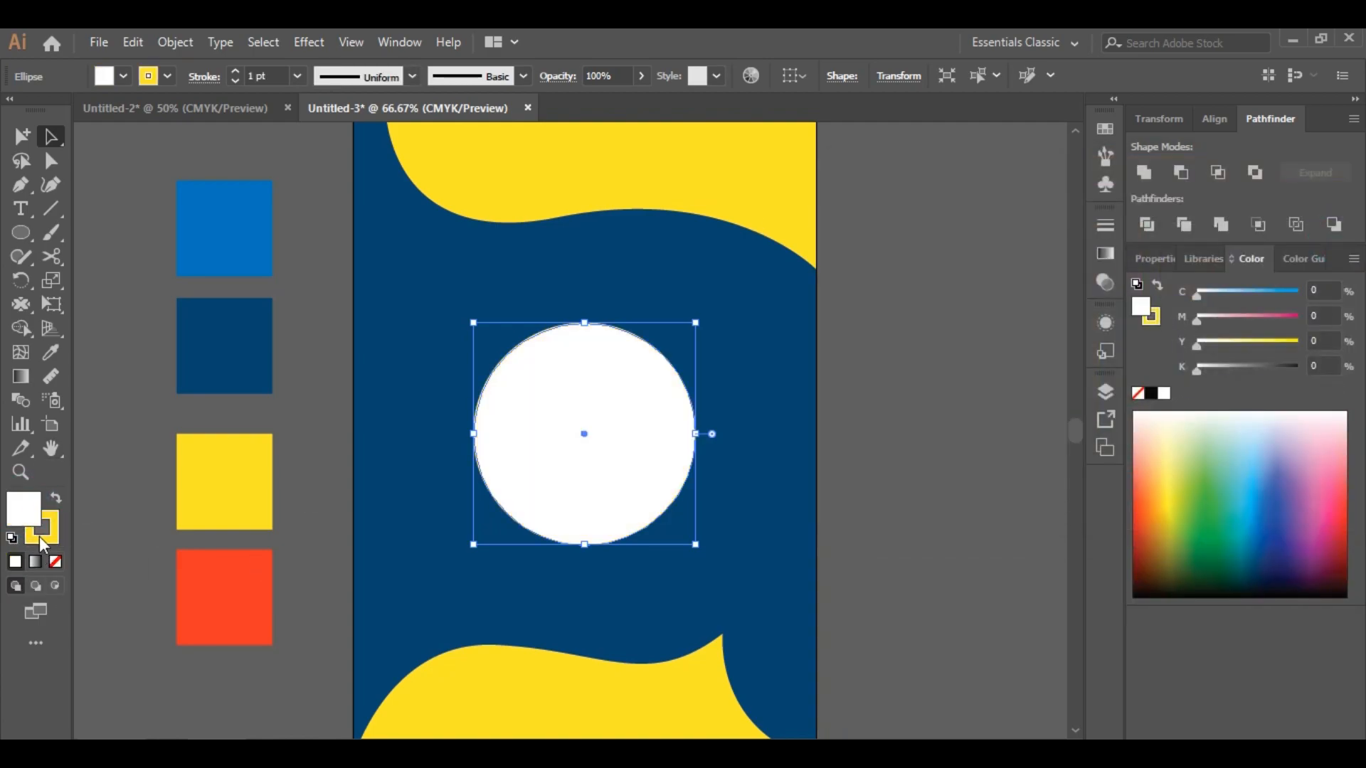
{"action": "left_click", "coordinate": [242, 72]}
{"action": "left_click", "coordinate": [242, 71]}
{"action": "left_click", "coordinate": [920, 310]}
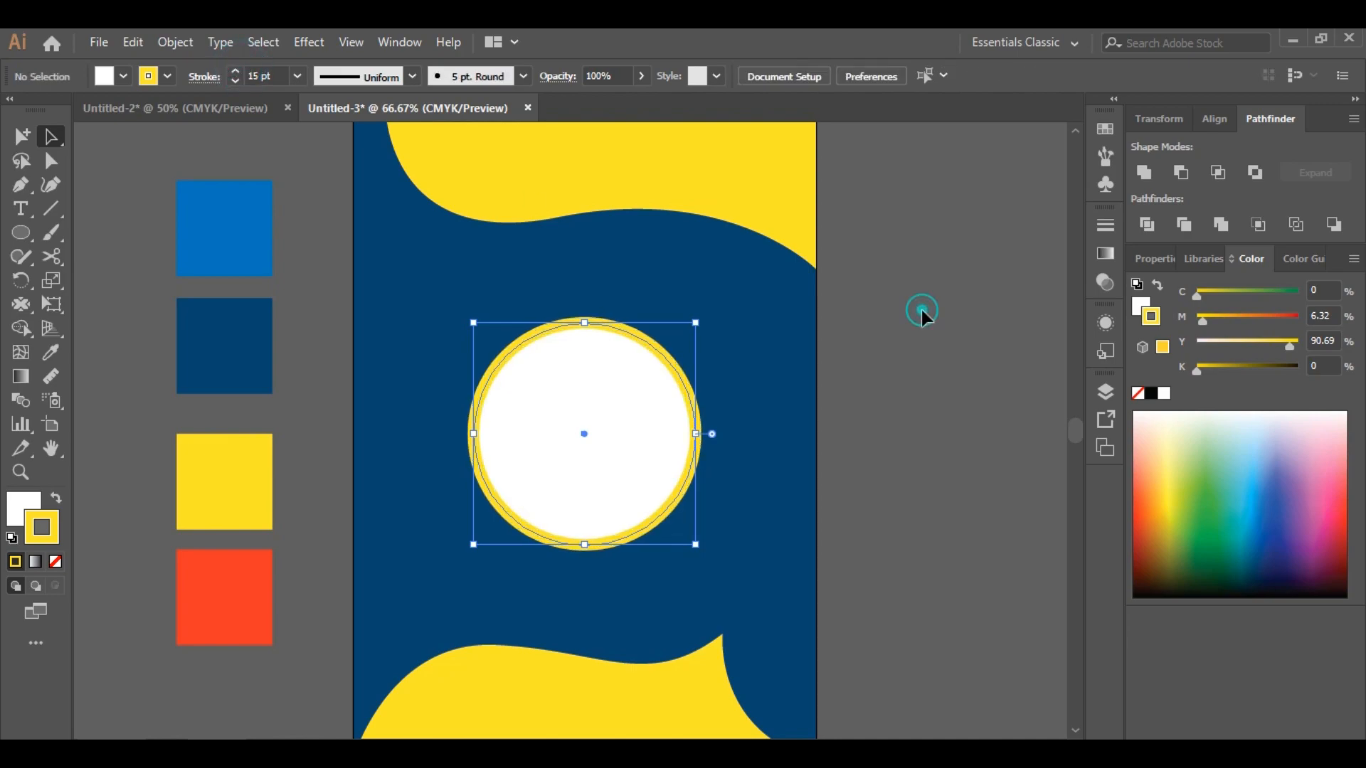
{"action": "left_click", "coordinate": [567, 439]}
{"action": "left_click", "coordinate": [30, 505]}
{"action": "left_click", "coordinate": [929, 429]}
{"action": "left_click", "coordinate": [573, 459]}
{"action": "left_click", "coordinate": [813, 407]}
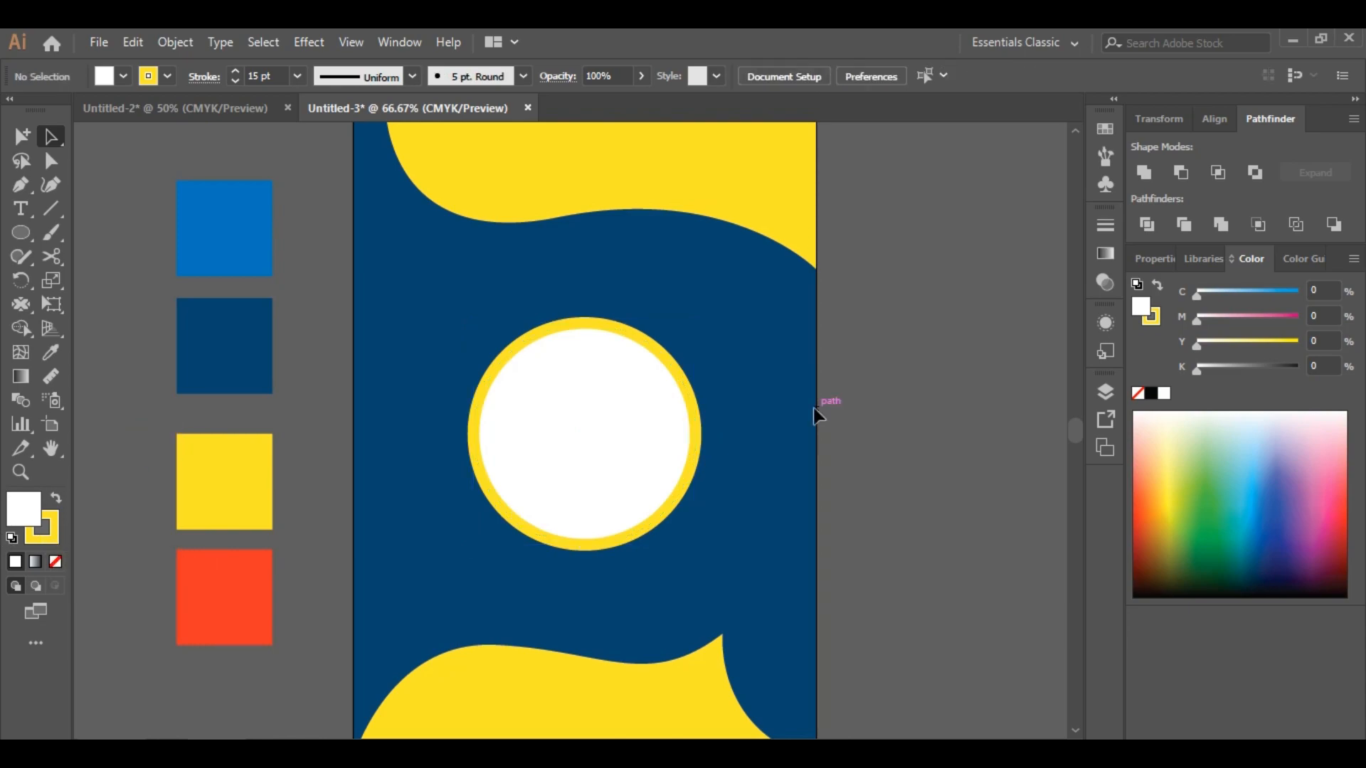
Expand the circle's fill and stroke into separate shapes
{"action": "scroll", "coordinate": [815, 407], "scroll_direction": "down", "scroll_amount": 1}
{"action": "left_click", "coordinate": [645, 493]}
{"action": "left_click", "coordinate": [177, 44]}
{"action": "left_click", "coordinate": [281, 252]}
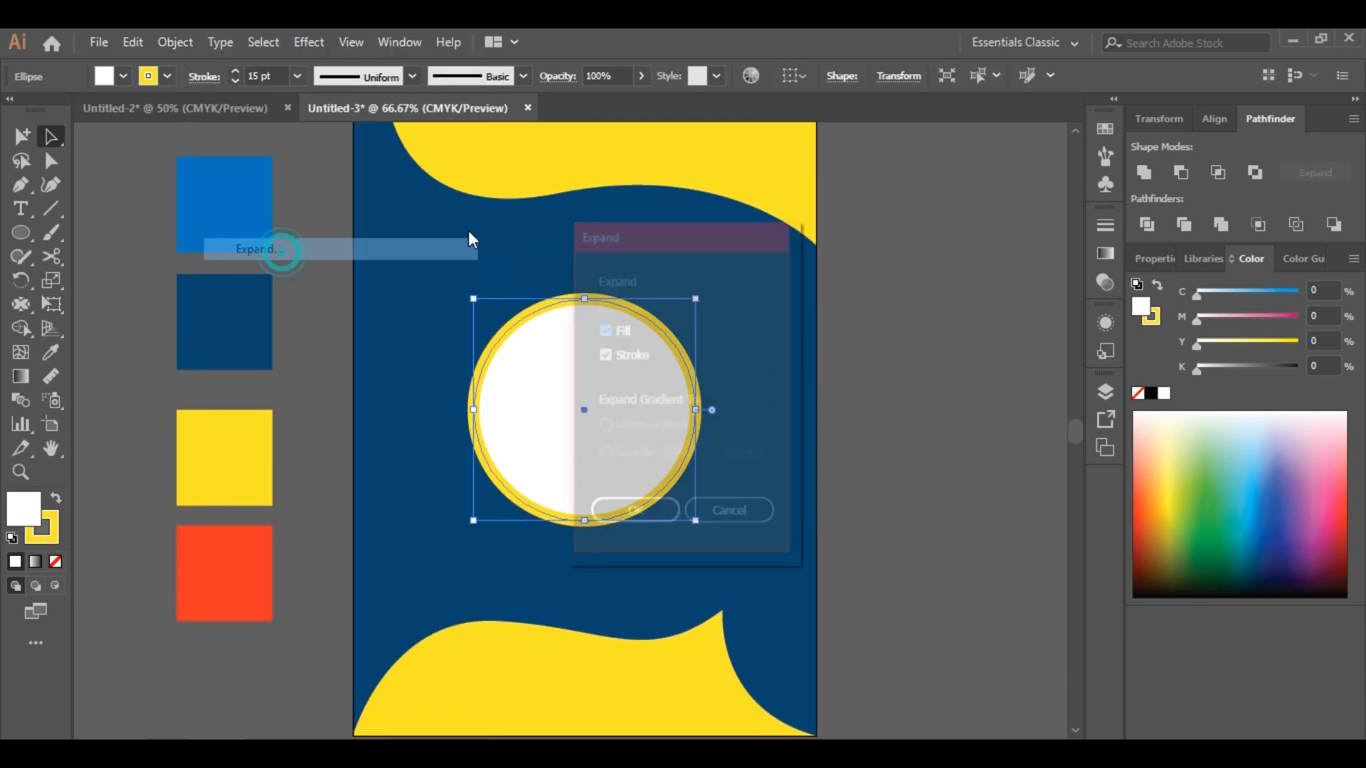
{"action": "left_click", "coordinate": [635, 509]}
{"action": "left_click", "coordinate": [697, 527]}
{"action": "left_click", "coordinate": [616, 472]}
{"action": "left_click", "coordinate": [307, 171]}
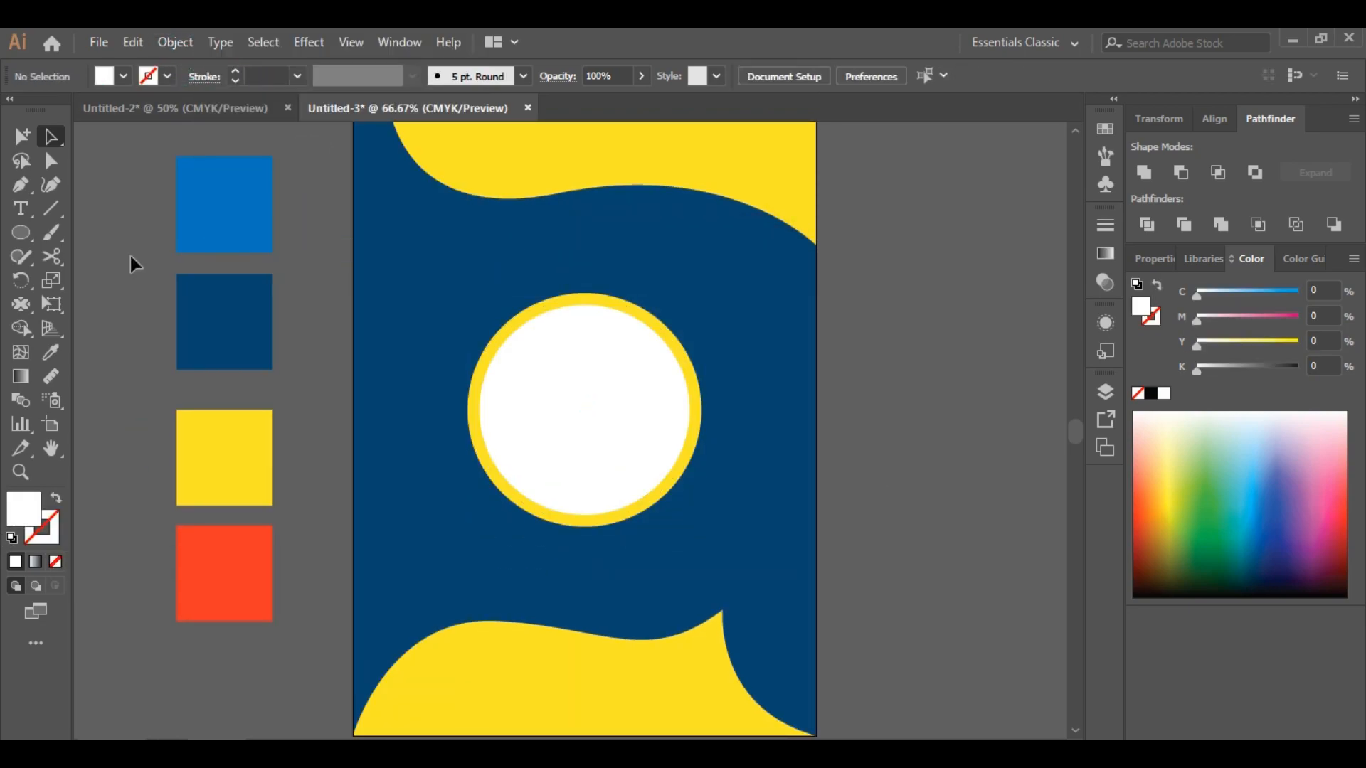
Create point text in AmsiPro-Black at 39 pt and move it into the circle
{"action": "key", "text": "t"}
{"action": "left_click", "coordinate": [921, 391]}
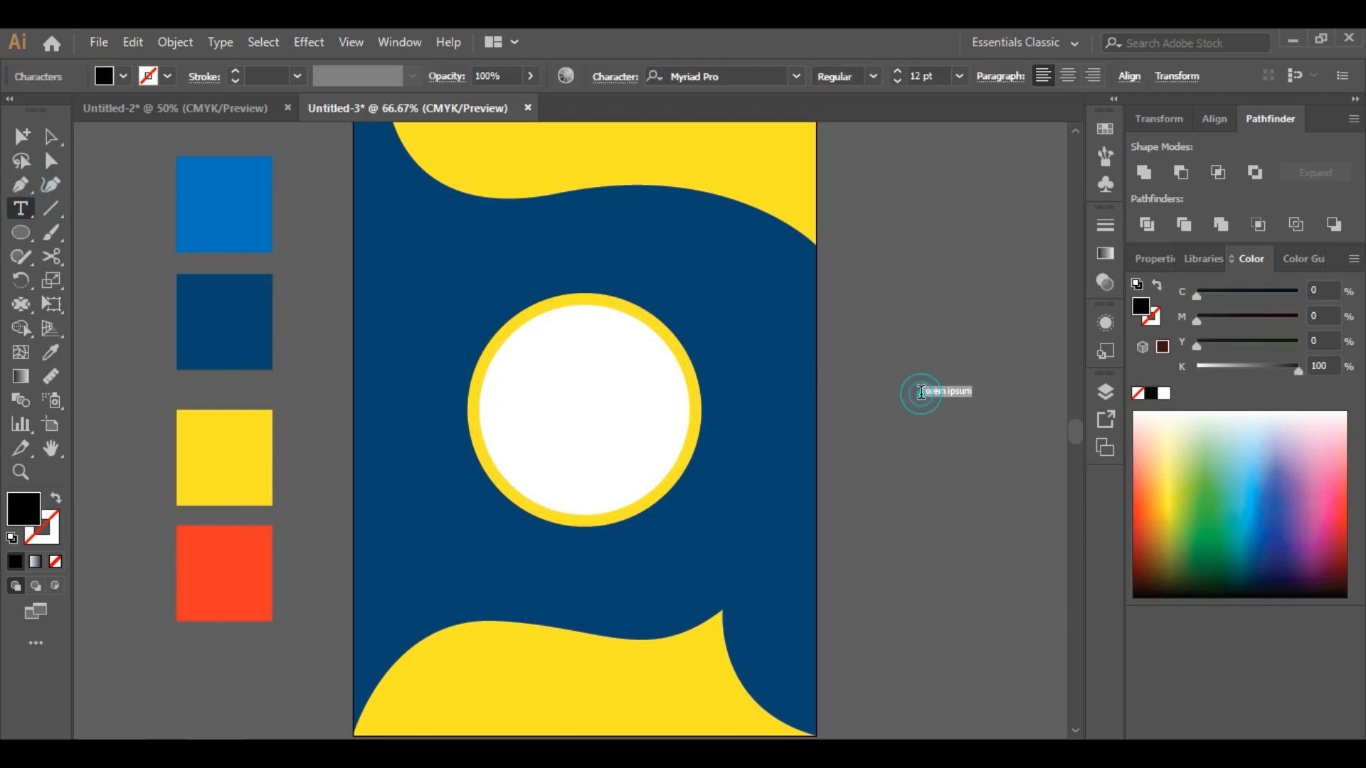
{"action": "left_click", "coordinate": [898, 73]}
{"action": "left_click", "coordinate": [704, 76]}
{"action": "type", "text": "am"}
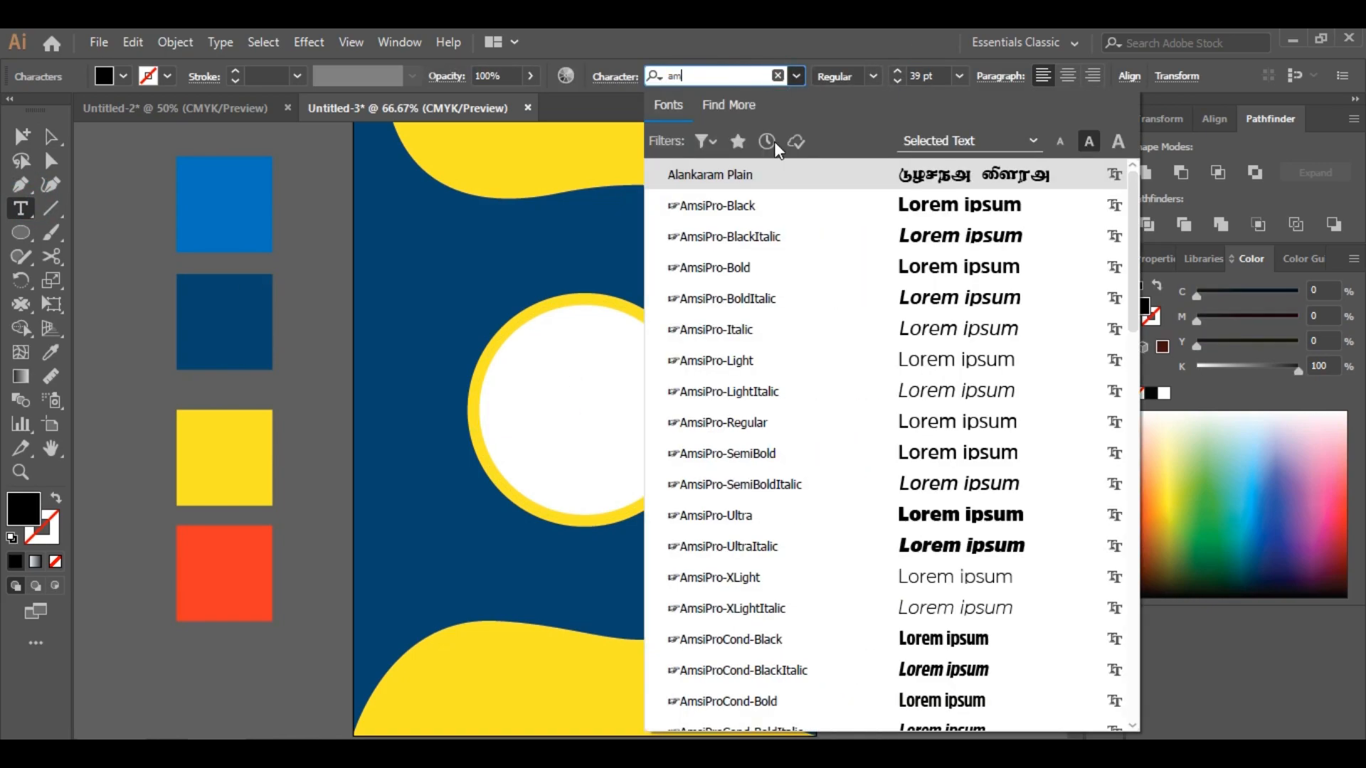
{"action": "left_click", "coordinate": [899, 208]}
{"action": "key", "text": "Escape"}
{"action": "left_click_drag", "start_coordinate": [953, 391], "coordinate": [548, 399]}
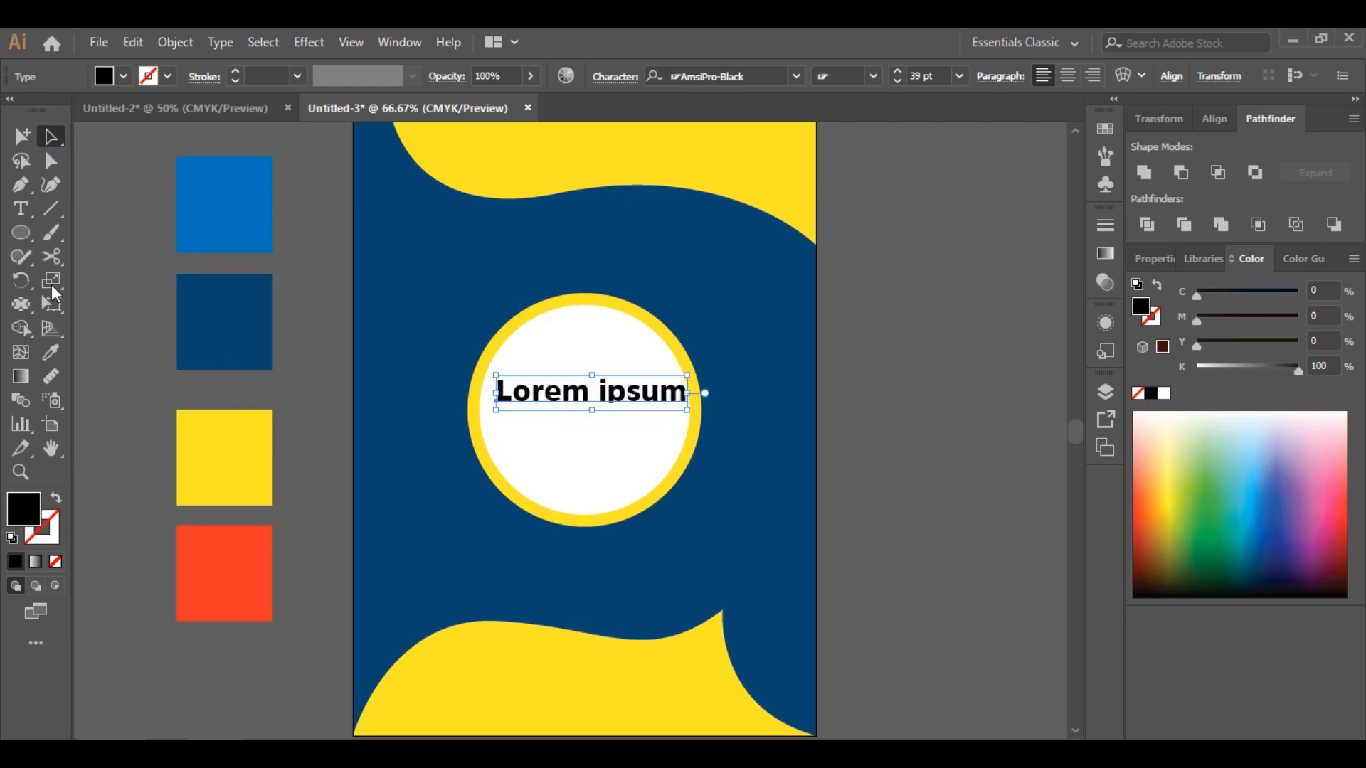
Replace the placeholder text with CHANMAX
{"action": "double_click", "coordinate": [633, 391]}
{"action": "key", "text": "ctrl+a"}
{"action": "type", "text": "CHANMA"}
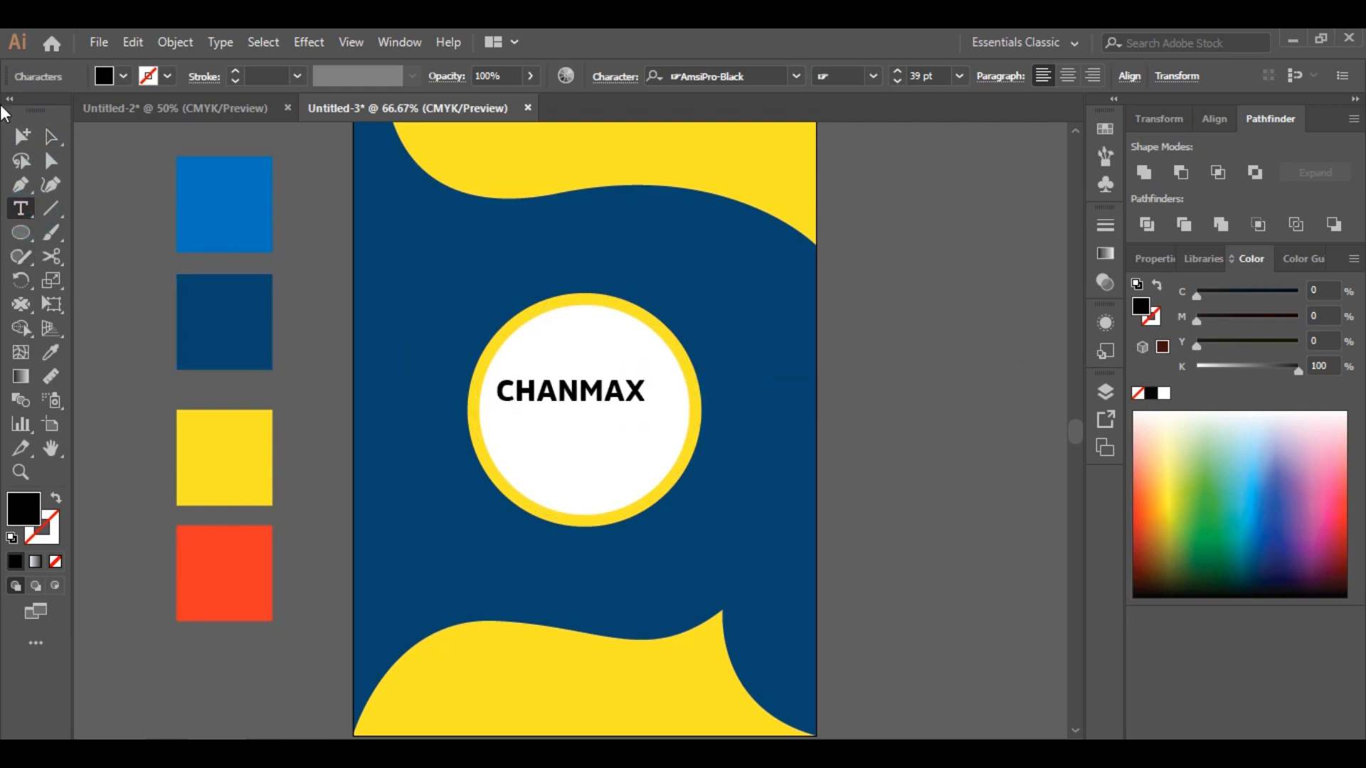
{"action": "left_click", "coordinate": [51, 137]}
Duplicate the CHANMAX text below itself and retype the copy as DESIGNERS
{"action": "left_click_drag", "start_coordinate": [630, 385], "coordinate": [603, 420]}
{"action": "left_click", "coordinate": [924, 378]}
{"action": "left_click", "coordinate": [603, 393]}
{"action": "key", "text": "t"}
{"action": "double_click", "coordinate": [566, 414]}
{"action": "type", "text": "DESI"}
Set the DESIGNERS line to AmsiPro-Regular at 29.14 pt
{"action": "double_click", "coordinate": [567, 414]}
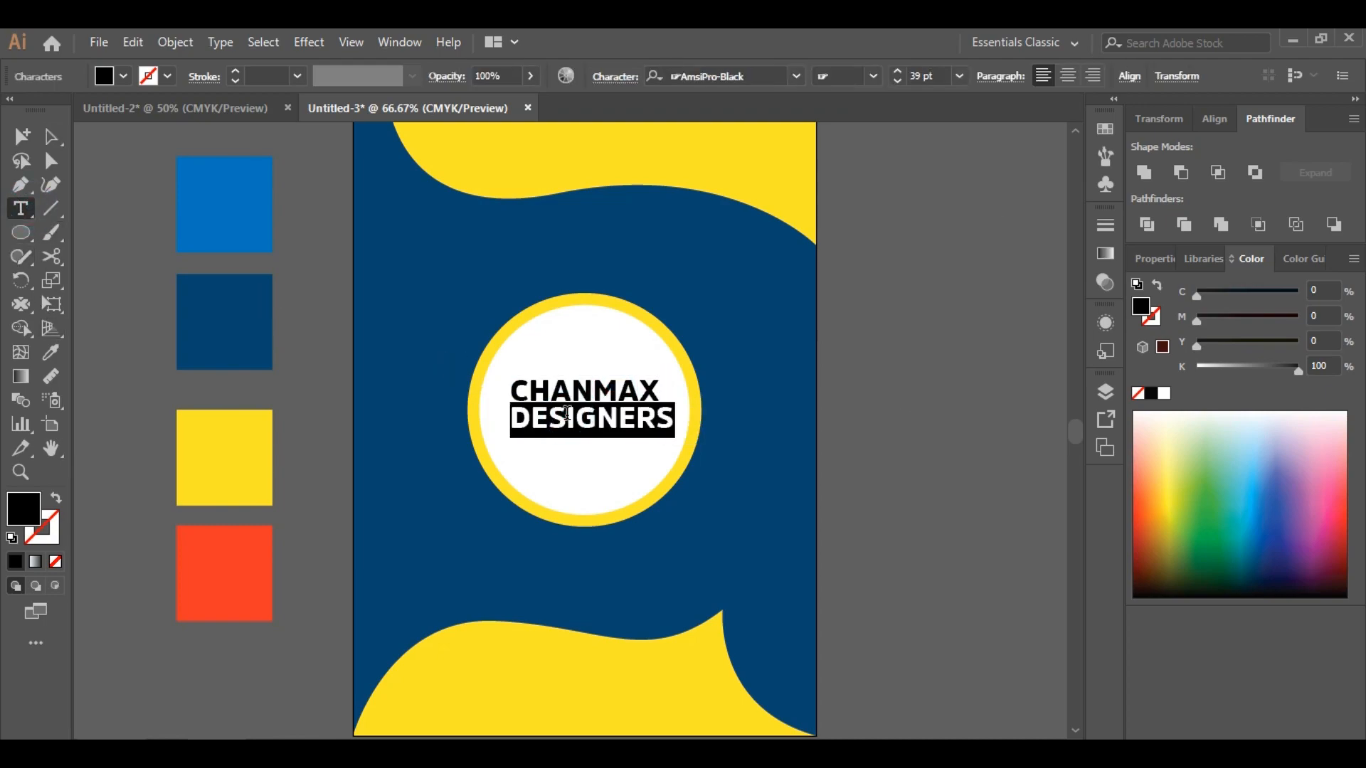
{"action": "type", "text": "AMSI"}
{"action": "left_click", "coordinate": [902, 389]}
{"action": "left_click", "coordinate": [52, 134]}
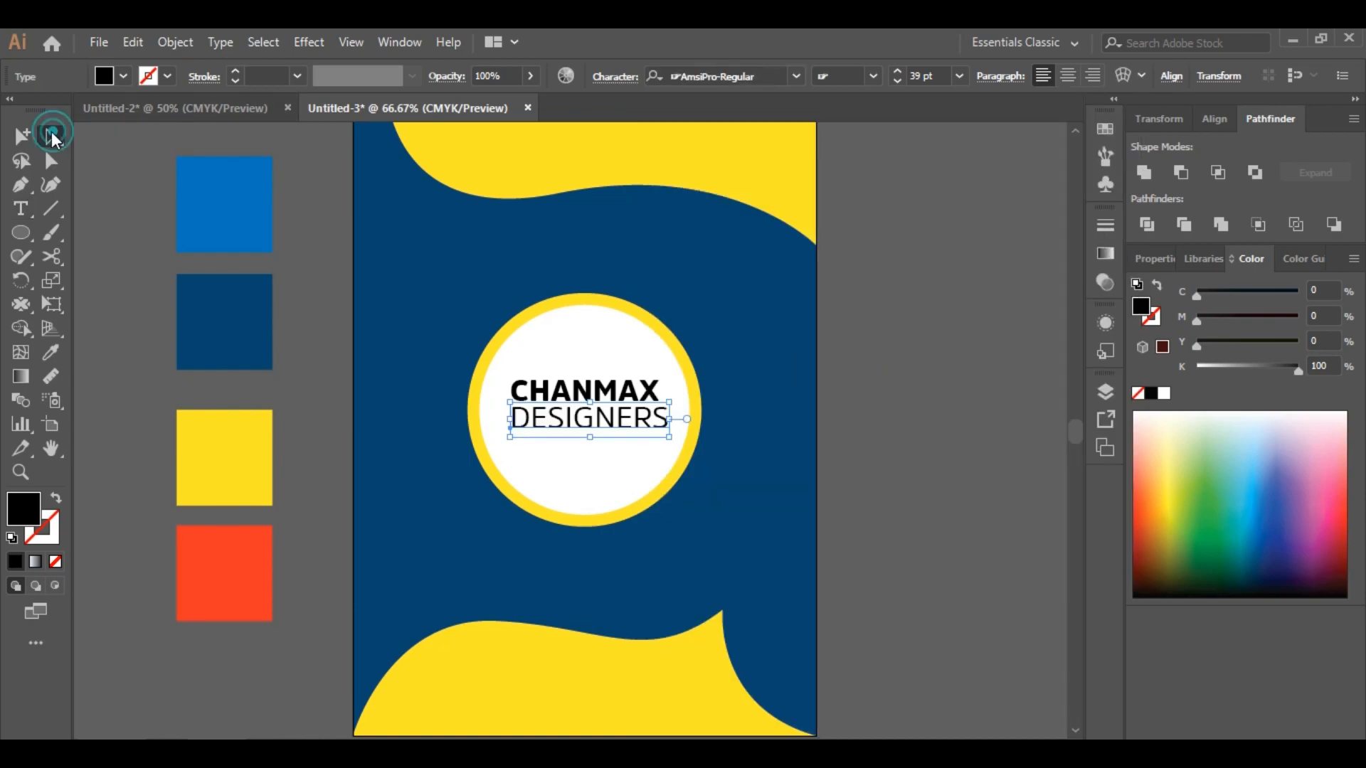
{"action": "key", "text": "Right"}
{"action": "key", "text": "Right"}
{"action": "key", "text": "Right"}
{"action": "key", "text": "Right"}
{"action": "key", "text": "Right"}
{"action": "key", "text": "Right"}
{"action": "key", "text": "Right"}
{"action": "key", "text": "Right"}
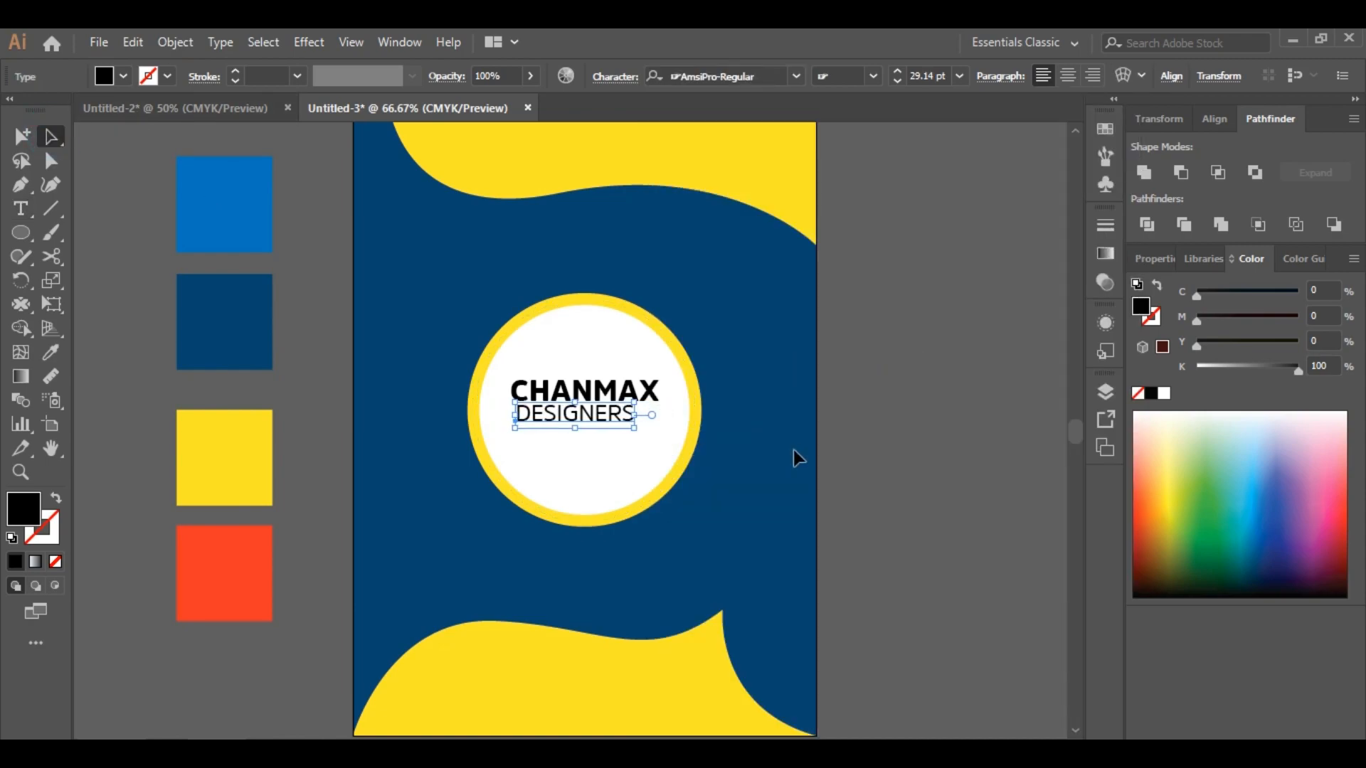
Fill the CHANMAX text with the bright blue swatch colour
{"action": "left_click", "coordinate": [889, 436]}
{"action": "left_click", "coordinate": [582, 412]}
{"action": "left_click", "coordinate": [585, 393]}
{"action": "key", "text": "i"}
{"action": "left_click", "coordinate": [229, 230]}
{"action": "left_click", "coordinate": [51, 137]}
{"action": "left_click", "coordinate": [882, 426]}
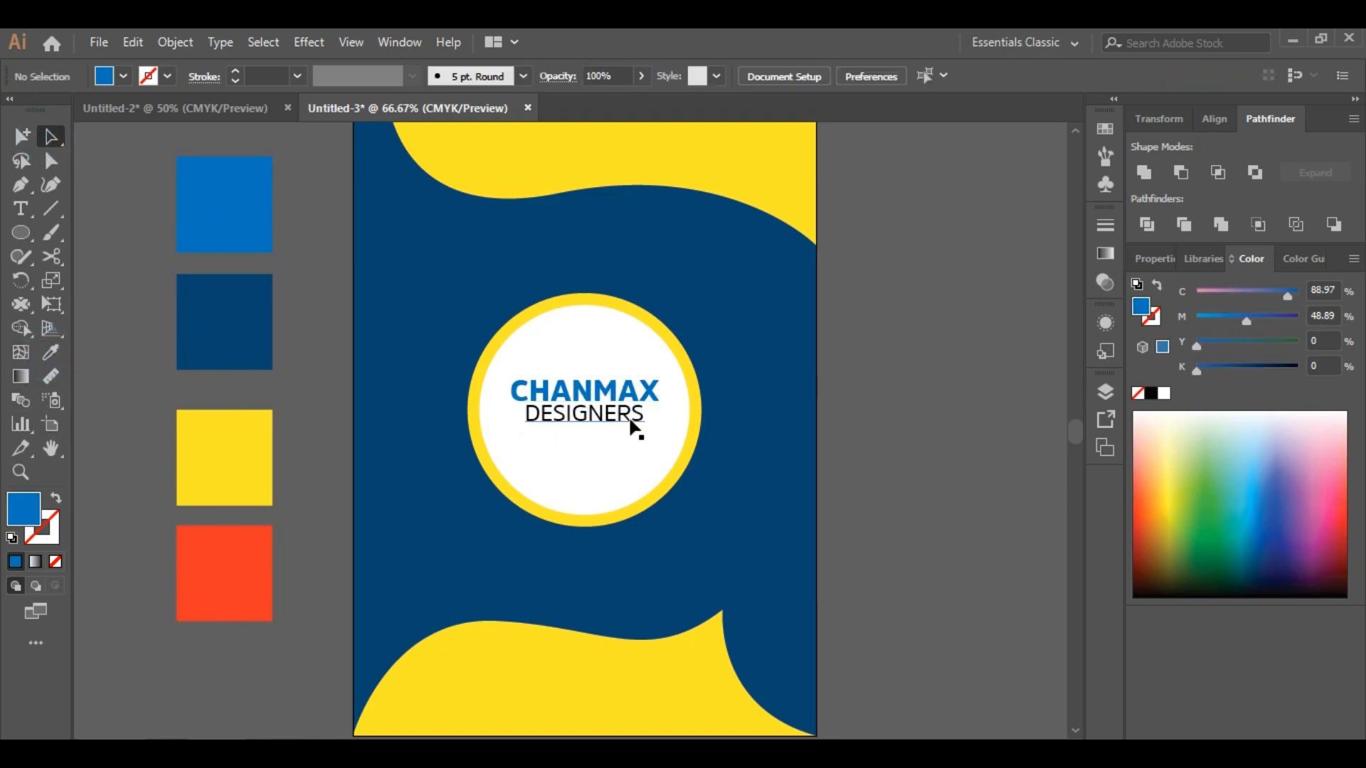
Duplicate the DESIGNERS line below it and change the copy to COVER POSTER
{"action": "key", "text": "t"}
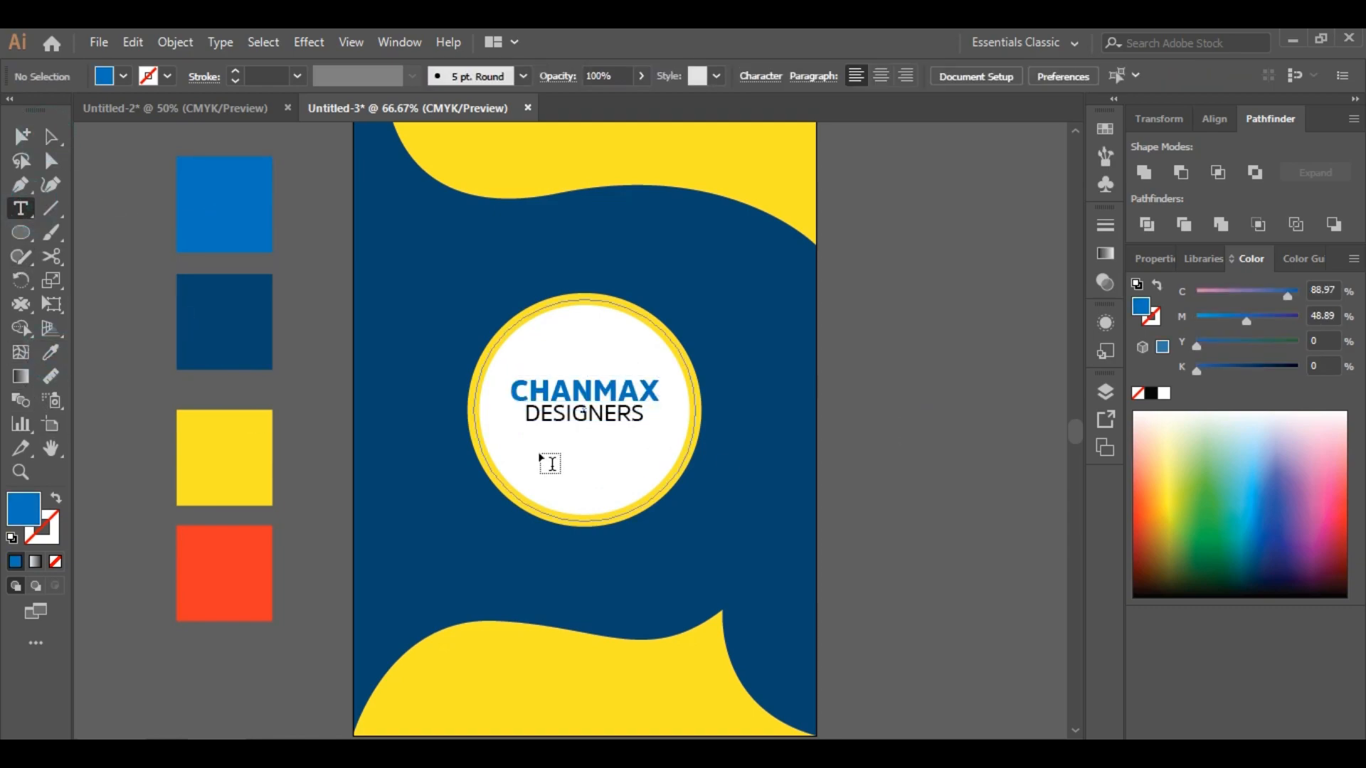
{"action": "left_click_drag", "start_coordinate": [583, 413], "coordinate": [582, 437]}
{"action": "double_click", "coordinate": [583, 438]}
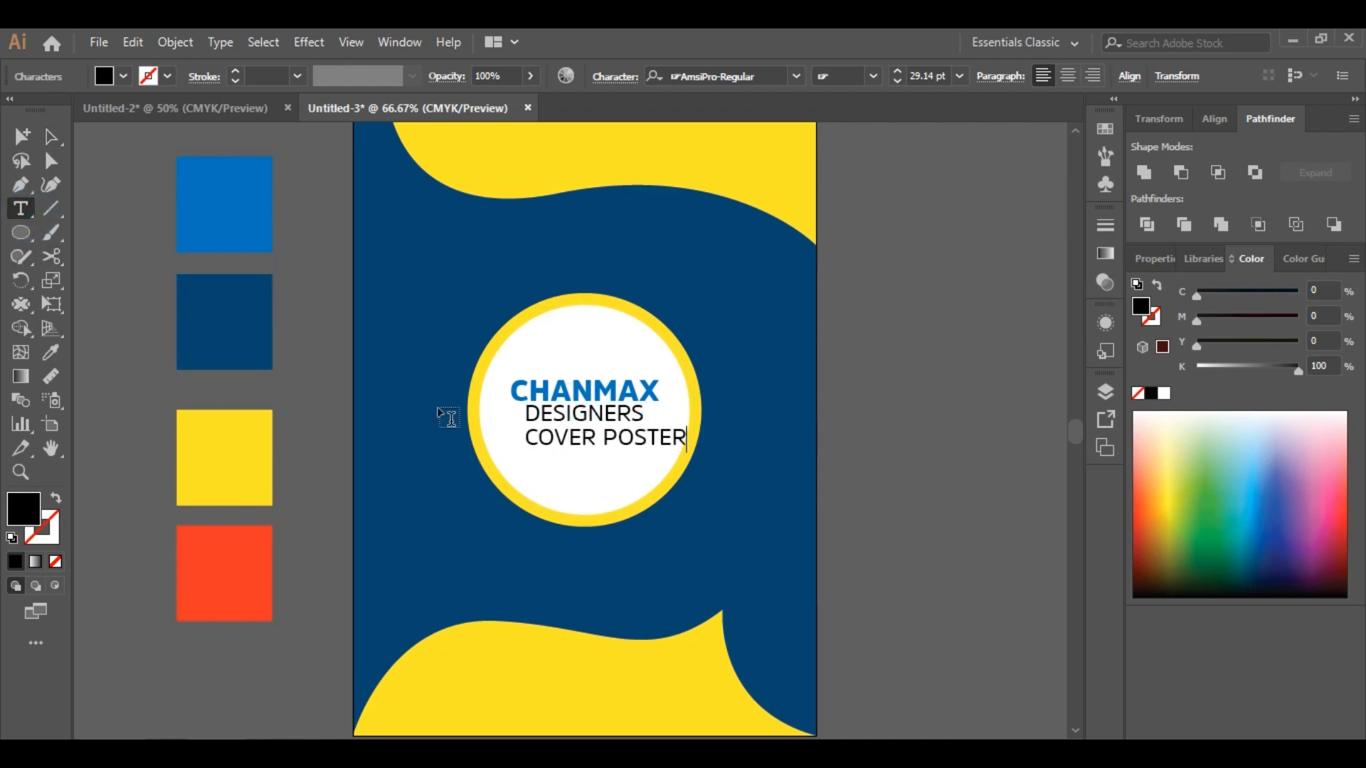
{"action": "left_click", "coordinate": [50, 137]}
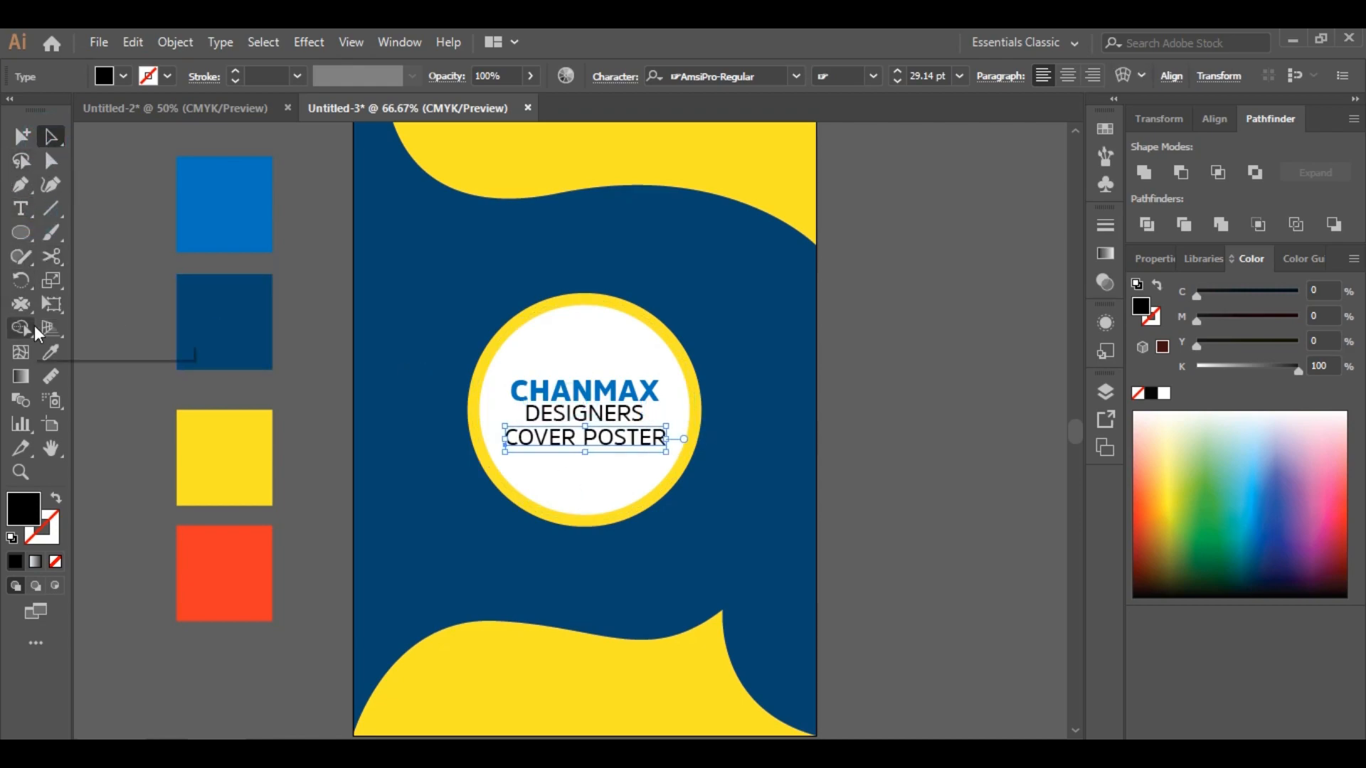
Fill the COVER POSTER text with the orange-red swatch colour
{"action": "left_click", "coordinate": [228, 585]}
{"action": "left_click", "coordinate": [860, 355]}
{"action": "scroll", "coordinate": [949, 374], "scroll_direction": "down", "scroll_amount": 1}
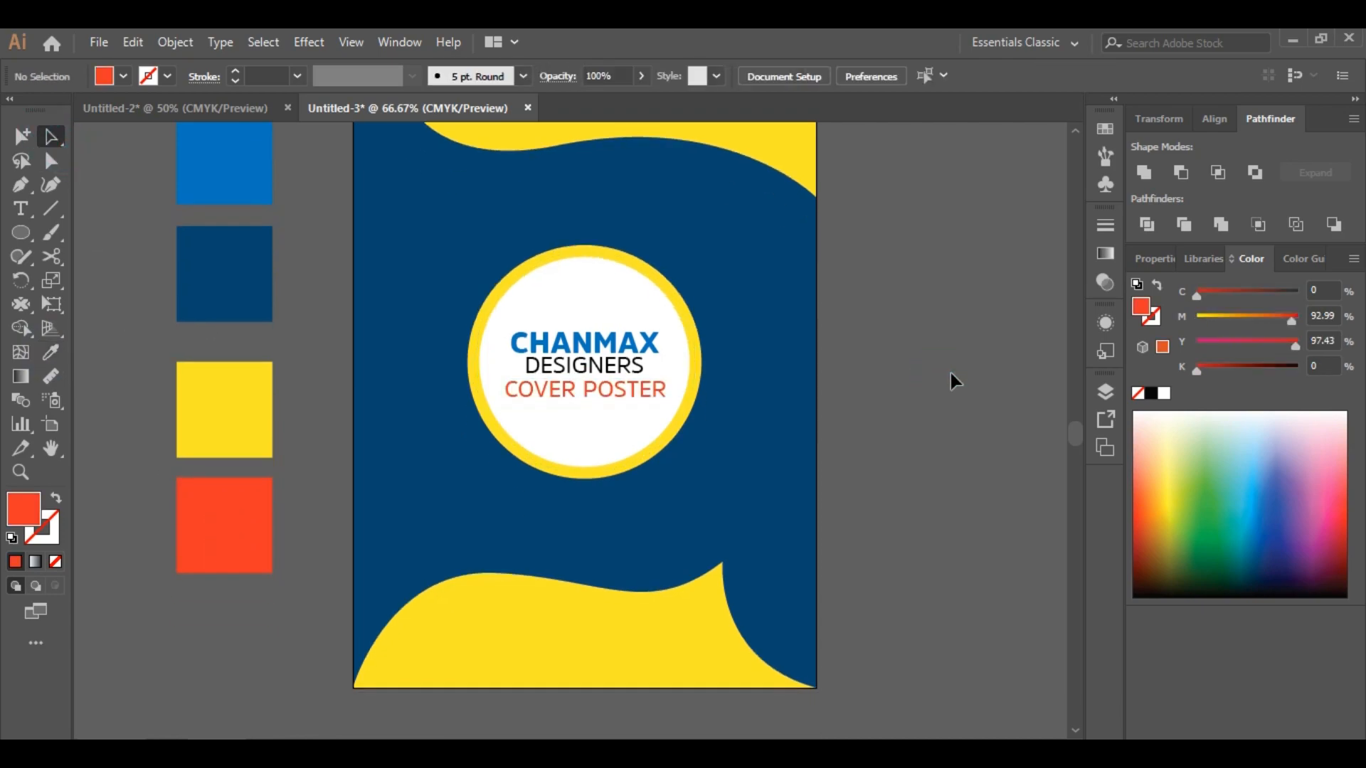
Duplicate COVER POSTER beneath itself and change the copy to 2019
{"action": "left_click_drag", "start_coordinate": [585, 395], "coordinate": [588, 421]}
{"action": "left_click", "coordinate": [20, 209]}
{"action": "triple_click", "coordinate": [585, 416]}
{"action": "type", "text": "2019"}
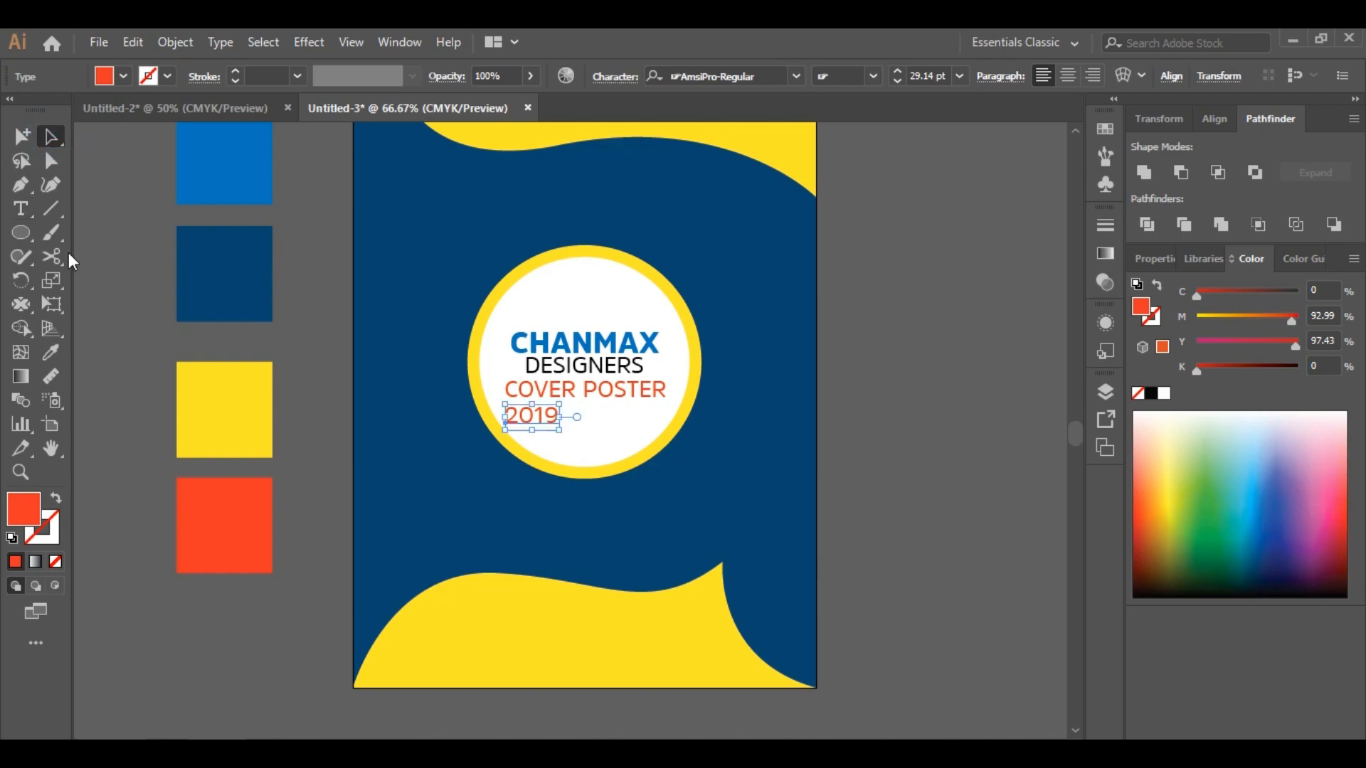
Restyle 2019 in larger bold blue type and centre it under COVER POSTER
{"action": "left_click", "coordinate": [544, 338]}
{"action": "left_click", "coordinate": [52, 137]}
{"action": "mouse_move", "coordinate": [589, 430]}
{"action": "left_mouse_down"}
{"action": "mouse_move", "coordinate": [582, 410]}
{"action": "mouse_move", "coordinate": [608, 436]}
{"action": "left_mouse_up"}
{"action": "left_click", "coordinate": [937, 458]}
{"action": "left_click", "coordinate": [608, 437]}
{"action": "left_click", "coordinate": [992, 429]}
{"action": "left_click", "coordinate": [889, 471]}
Draw a small circle beside the artboard and fill it with the navy swatch
{"action": "scroll", "coordinate": [889, 471], "scroll_direction": "down", "scroll_amount": 1}
{"action": "scroll", "coordinate": [889, 471], "scroll_direction": "down", "scroll_amount": 1}
{"action": "key", "text": "l"}
{"action": "left_click_drag", "start_coordinate": [853, 280], "coordinate": [918, 347]}
{"action": "left_click", "coordinate": [51, 352]}
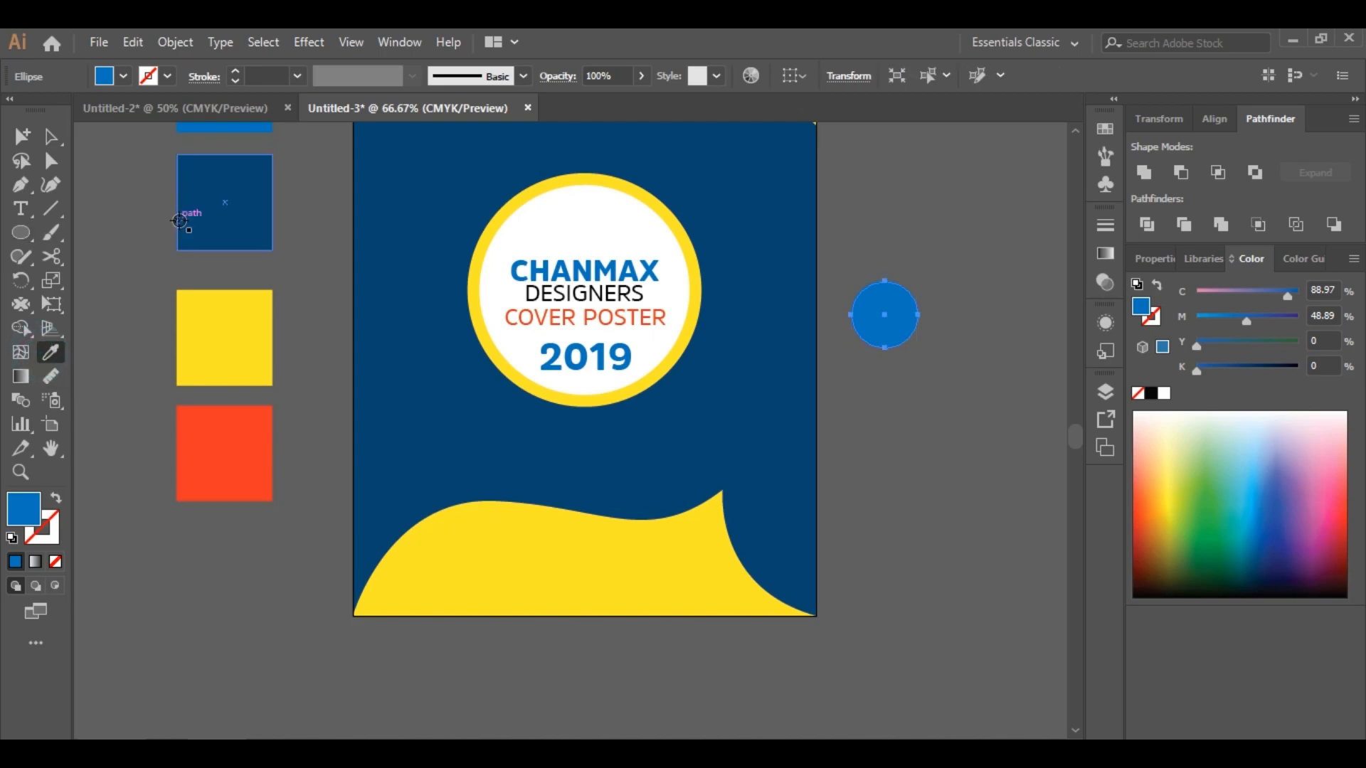
{"action": "left_click", "coordinate": [213, 205]}
Duplicate the circle into an overlapping copy and group both circles
{"action": "left_click", "coordinate": [50, 136]}
{"action": "left_click", "coordinate": [953, 247]}
{"action": "left_click", "coordinate": [917, 314]}
{"action": "mouse_move", "coordinate": [918, 314]}
{"action": "left_mouse_down"}
{"action": "mouse_move", "coordinate": [936, 356]}
{"action": "mouse_move", "coordinate": [921, 334]}
{"action": "left_mouse_up"}
{"action": "left_click_drag", "start_coordinate": [949, 409], "coordinate": [829, 260]}
{"action": "key", "text": "ctrl+g"}
Rework the overlapping circles into a logo mark with the Shape Builder
{"action": "left_click_drag", "start_coordinate": [905, 337], "coordinate": [927, 291]}
{"action": "key", "text": "shift+m"}
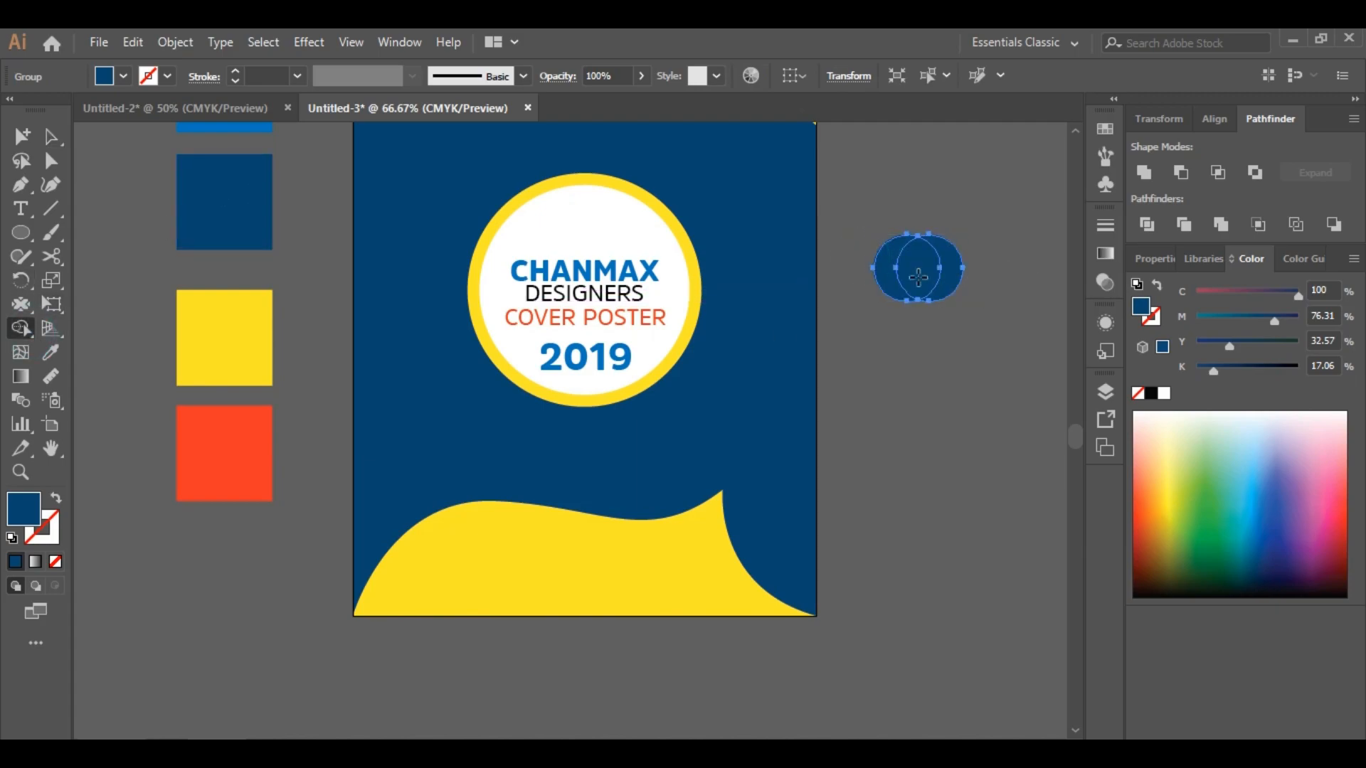
{"action": "left_click", "coordinate": [175, 43]}
{"action": "left_click", "coordinate": [242, 128]}
{"action": "left_click", "coordinate": [934, 285]}
Scale the circle logo down and place it above CHANMAX inside the badge
{"action": "left_click_drag", "start_coordinate": [982, 360], "coordinate": [900, 249]}
{"action": "left_click_drag", "start_coordinate": [968, 268], "coordinate": [938, 268]}
{"action": "left_click_drag", "start_coordinate": [921, 265], "coordinate": [600, 219]}
{"action": "left_click", "coordinate": [933, 237]}
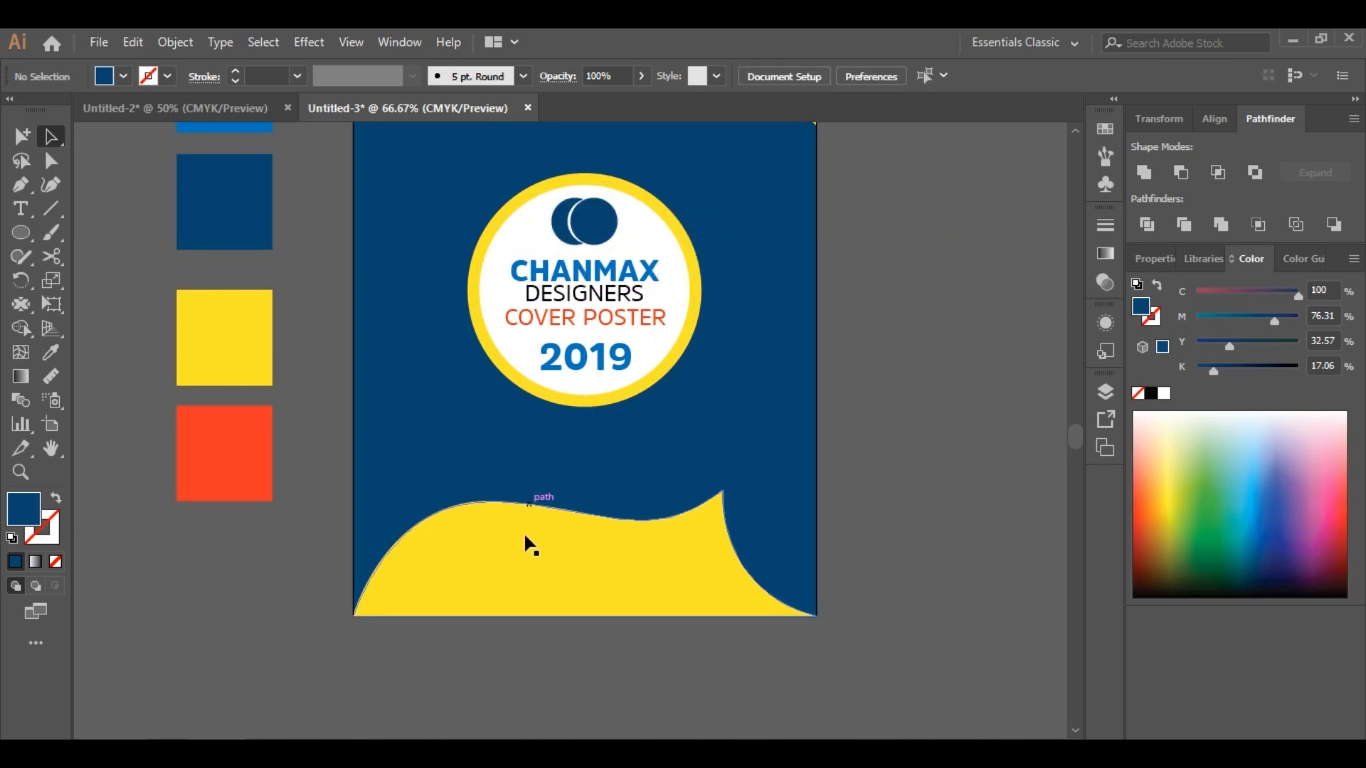
Apply a Drop Shadow effect to the circular badge group
{"action": "left_click", "coordinate": [499, 342]}
{"action": "scroll", "coordinate": [358, 289], "scroll_direction": "up", "scroll_amount": 3}
{"action": "left_click", "coordinate": [308, 42]}
{"action": "mouse_move", "coordinate": [334, 265]}
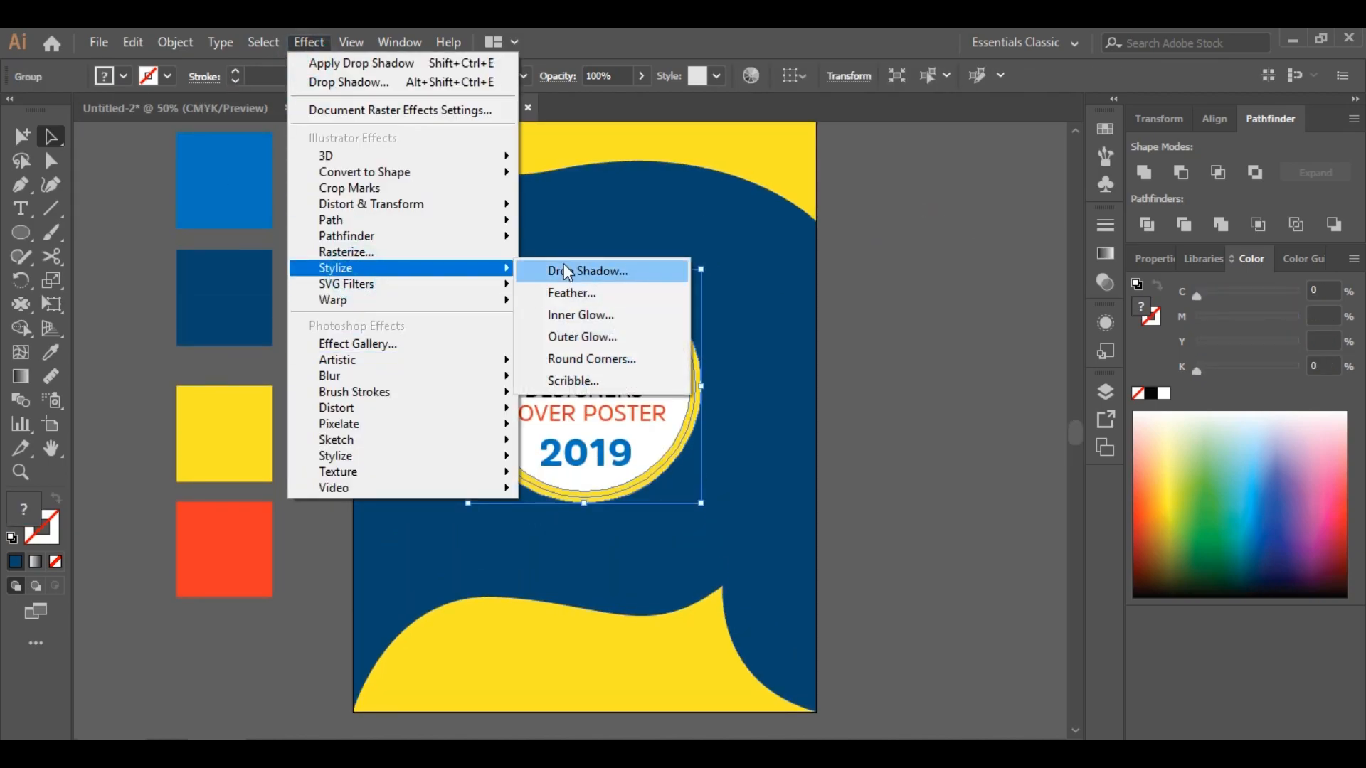
{"action": "left_click", "coordinate": [572, 268]}
{"action": "left_click", "coordinate": [1030, 394]}
{"action": "left_click", "coordinate": [1142, 393]}
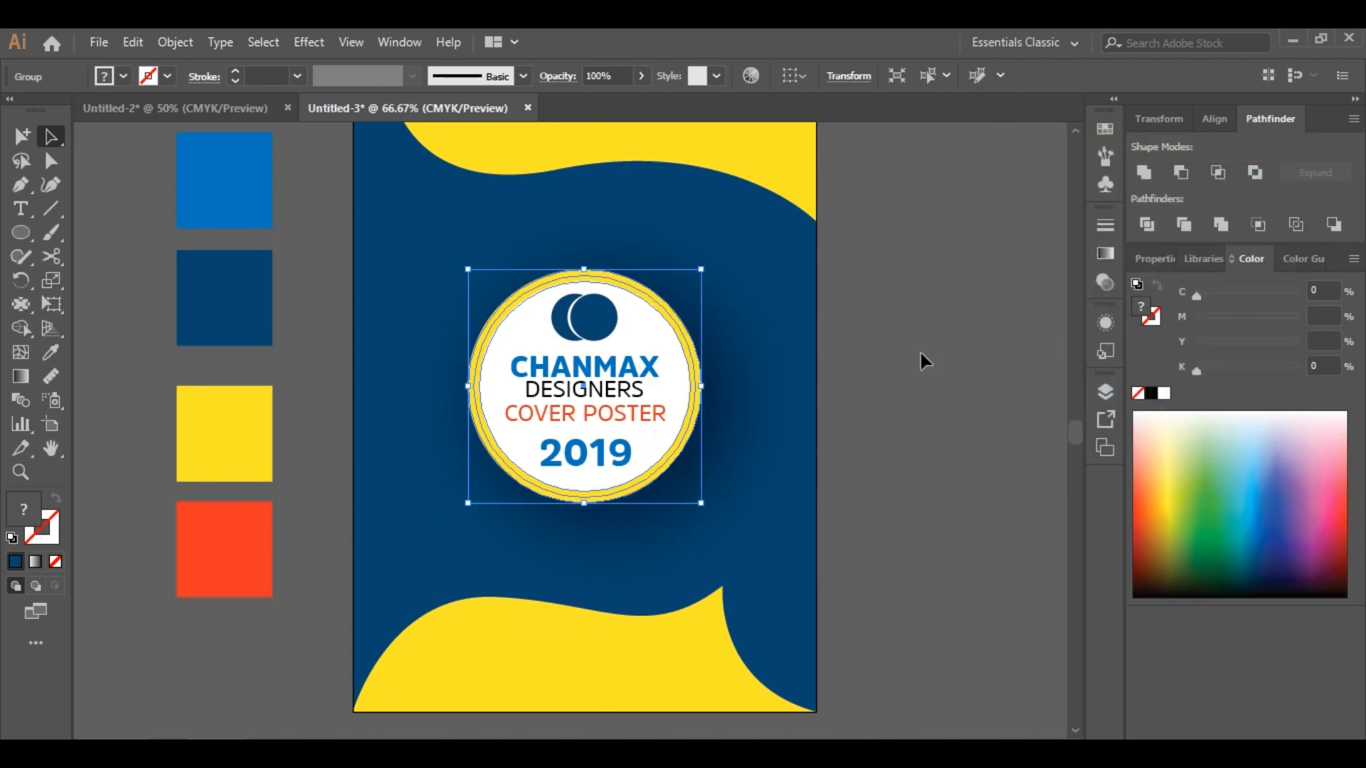
{"action": "left_click", "coordinate": [971, 377]}
{"action": "left_click", "coordinate": [23, 473]}
{"action": "left_click", "coordinate": [663, 470], "text": "alt"}
{"action": "scroll", "coordinate": [616, 469], "scroll_direction": "down", "scroll_amount": 1}
{"action": "scroll", "coordinate": [598, 464], "scroll_direction": "up", "scroll_amount": 2}
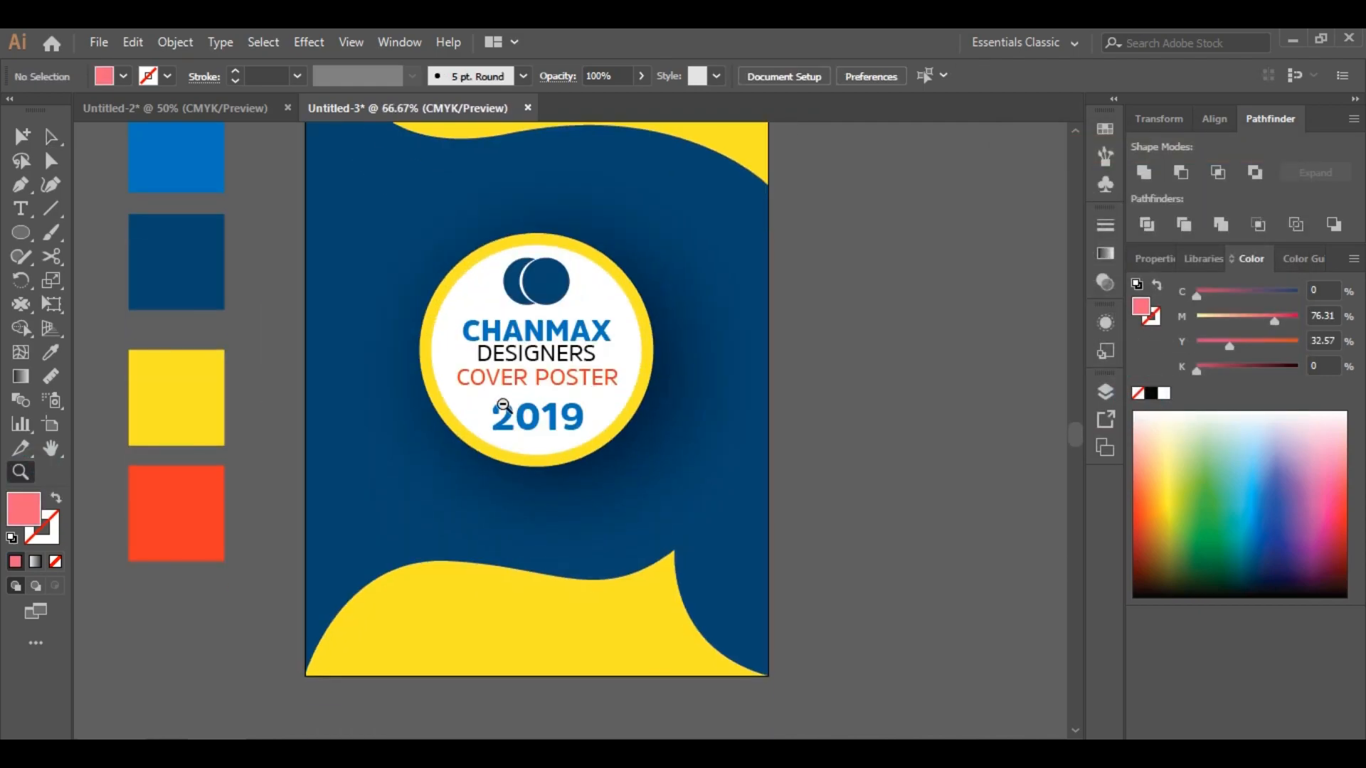
{"action": "scroll", "coordinate": [522, 405], "scroll_direction": "down", "scroll_amount": 1}
{"action": "scroll", "coordinate": [562, 431], "scroll_direction": "down", "scroll_amount": 1}
Copy the bottom wavy shape and paste a copy in place
{"action": "key", "text": "v"}
{"action": "left_click", "coordinate": [534, 621]}
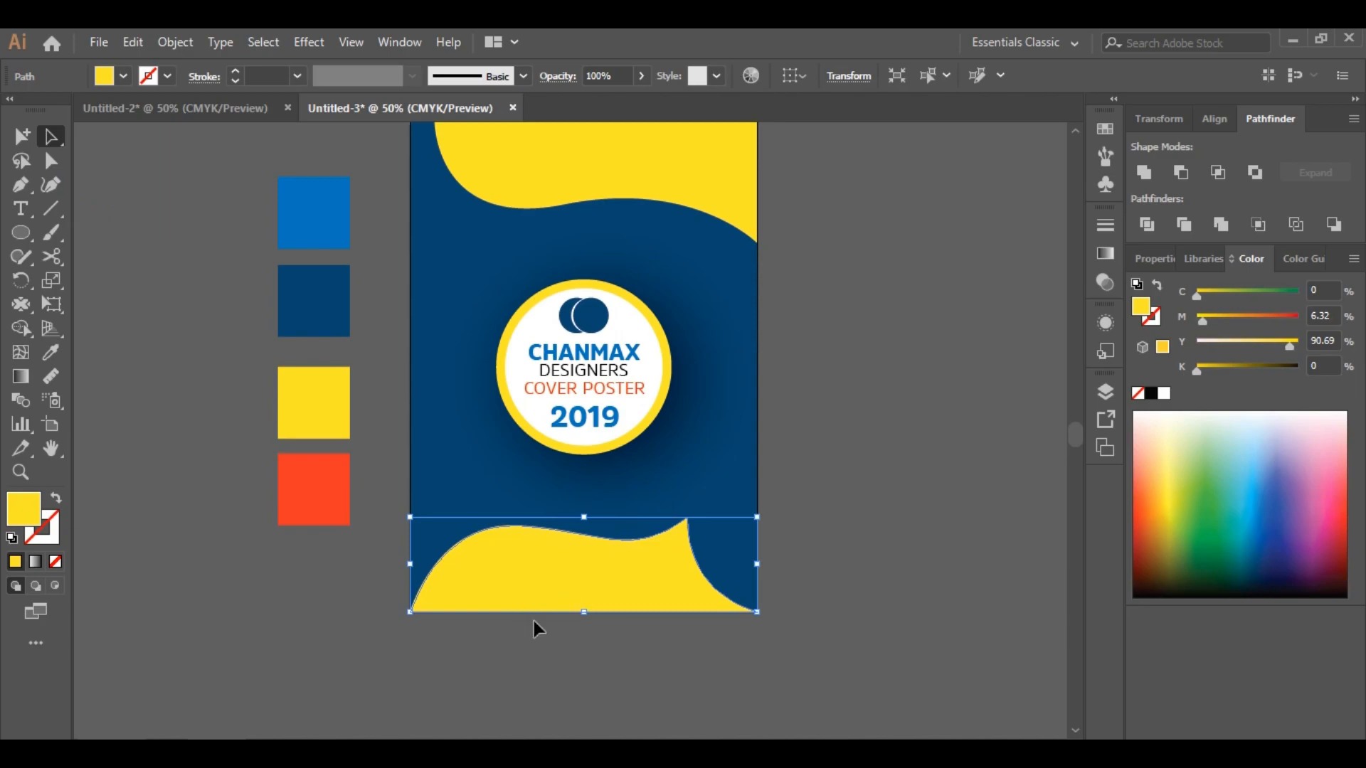
{"action": "scroll", "coordinate": [532, 633], "scroll_direction": "up", "scroll_amount": 1}
{"action": "right_click", "coordinate": [531, 637]}
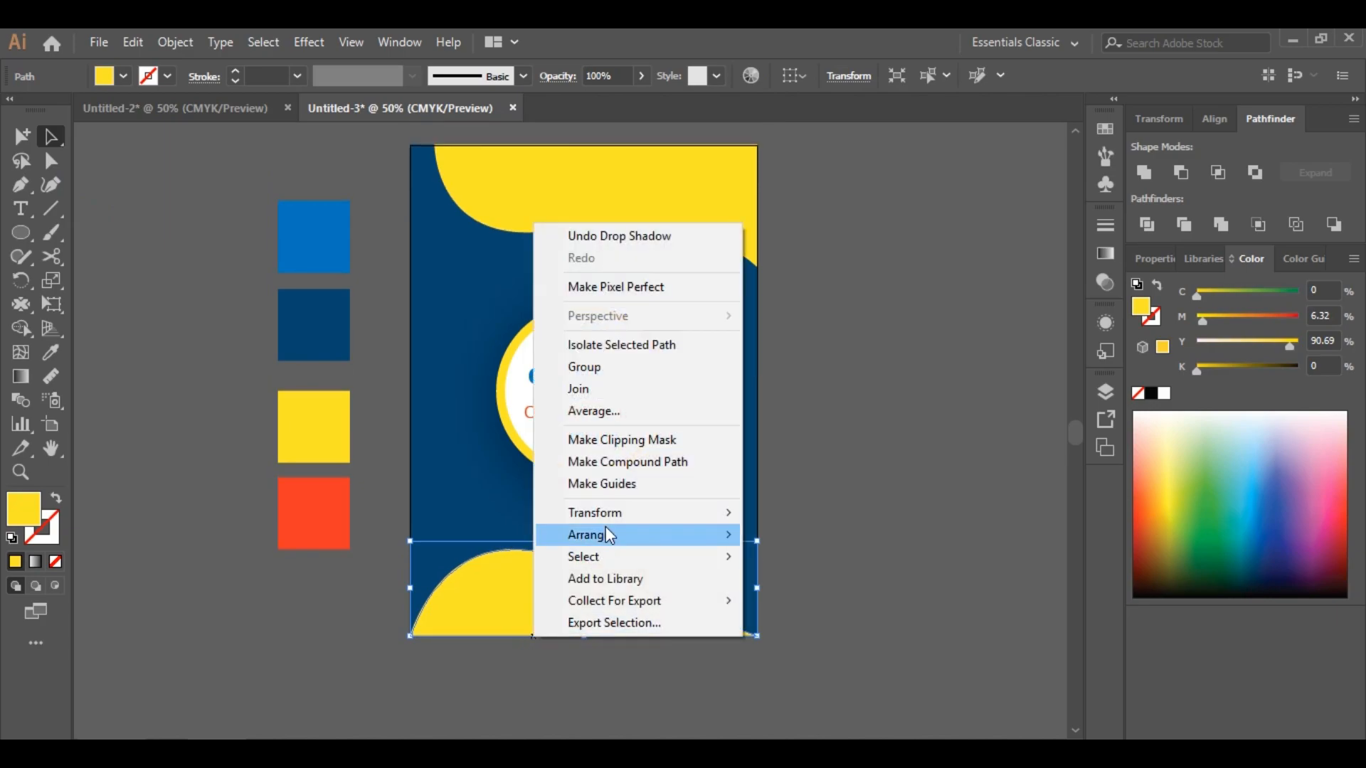
{"action": "left_click", "coordinate": [133, 42]}
{"action": "left_click", "coordinate": [165, 138]}
{"action": "left_click", "coordinate": [133, 42]}
{"action": "left_click", "coordinate": [197, 182]}
{"action": "scroll", "coordinate": [781, 630], "scroll_direction": "down", "scroll_amount": 1}
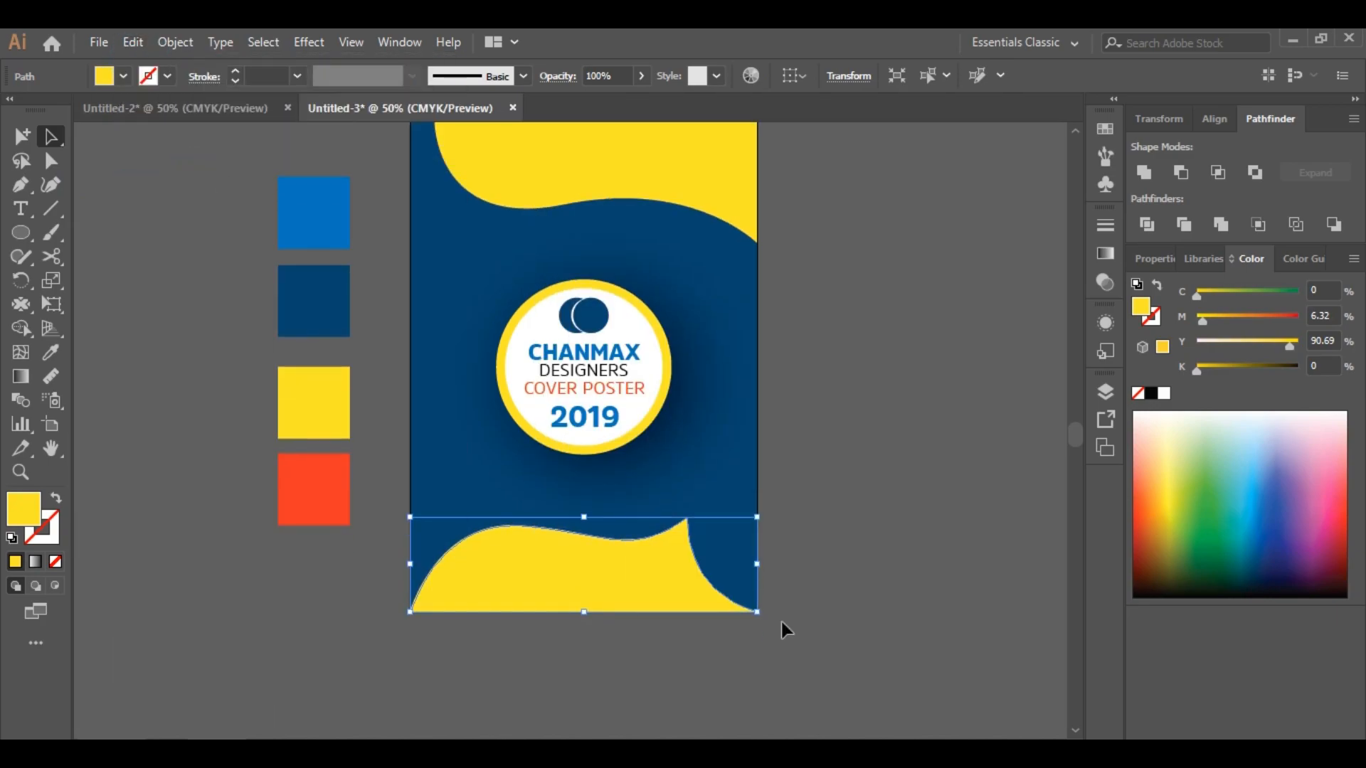
Open the Basic Graphics_Dots swatch library and apply a dot pattern to the copied bottom wave
{"action": "left_click", "coordinate": [397, 50]}
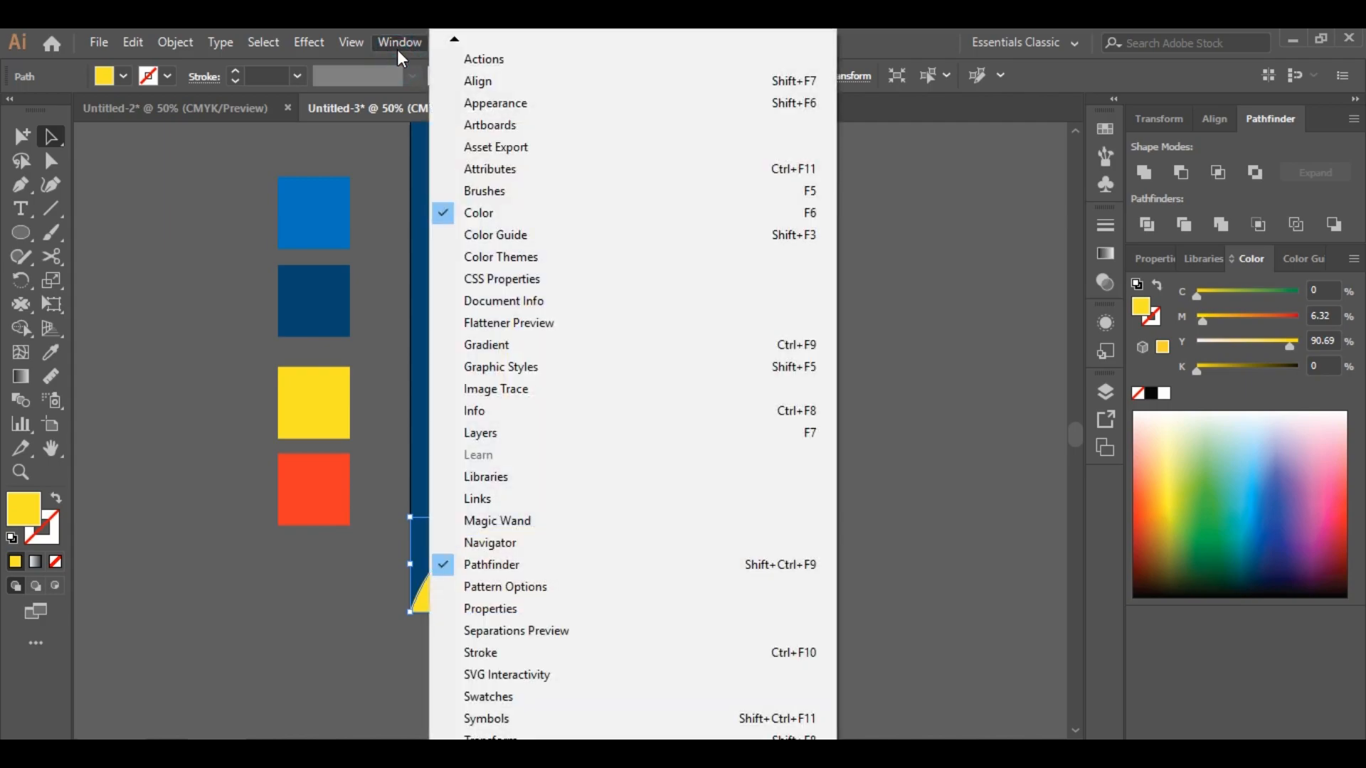
{"action": "left_click", "coordinate": [483, 698]}
{"action": "left_click", "coordinate": [859, 278]}
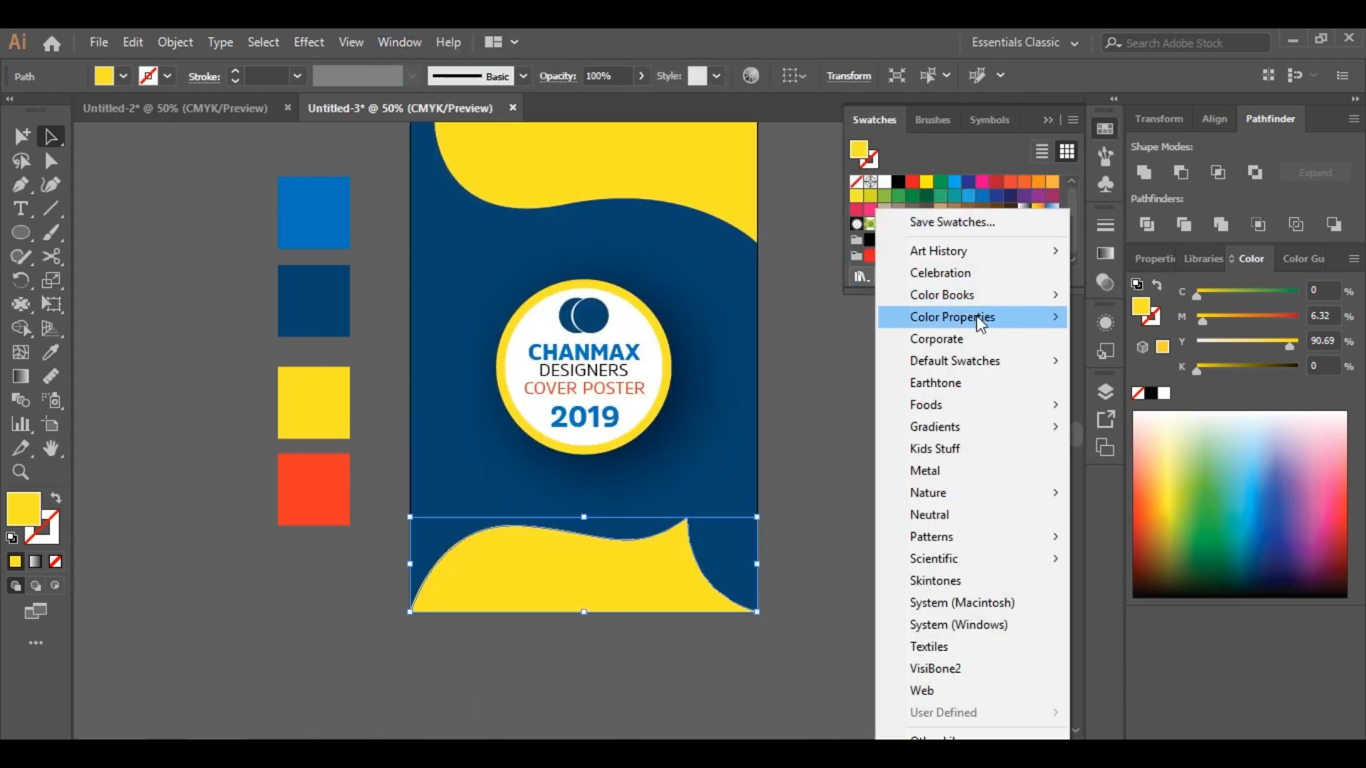
{"action": "mouse_move", "coordinate": [1052, 537]}
{"action": "mouse_move", "coordinate": [1100, 534]}
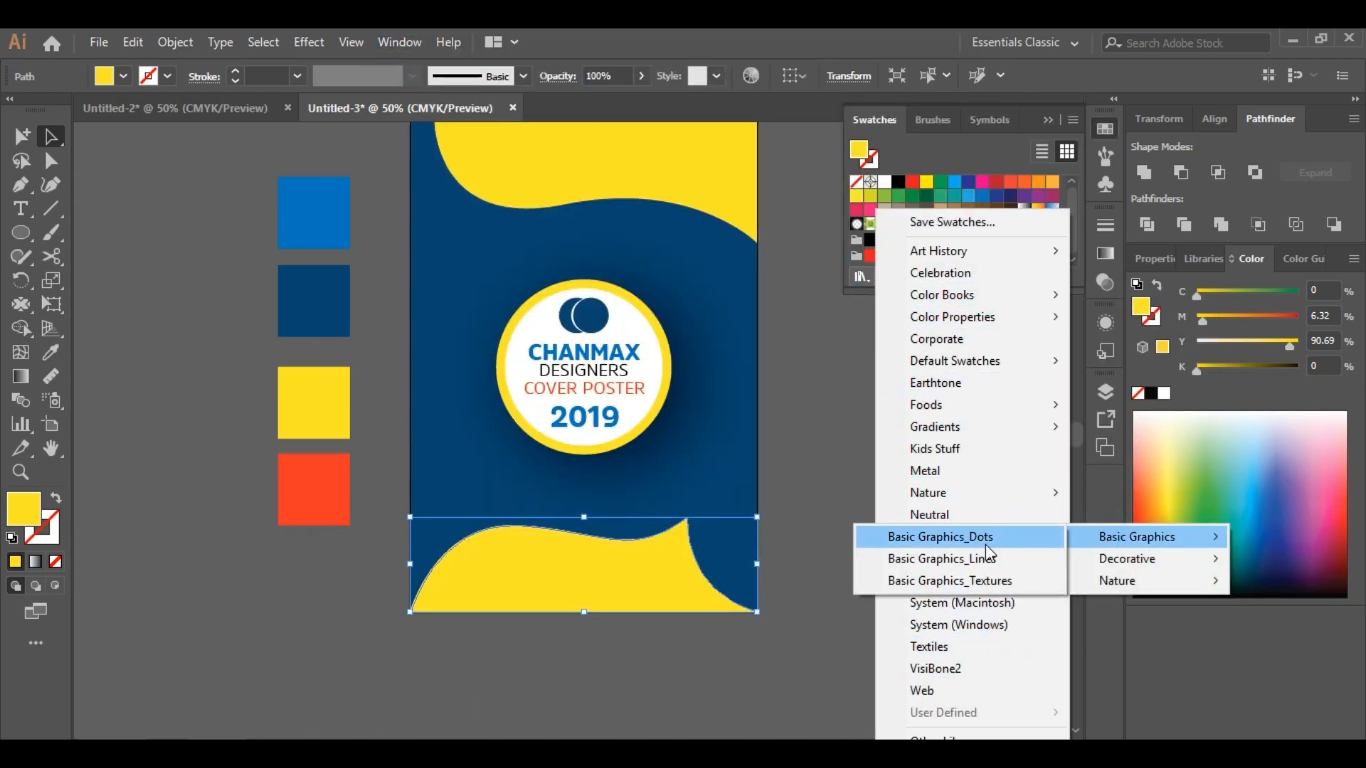
{"action": "left_click", "coordinate": [946, 541]}
{"action": "left_click", "coordinate": [869, 177]}
{"action": "left_click", "coordinate": [883, 177]}
{"action": "left_click", "coordinate": [897, 179]}
{"action": "left_click", "coordinate": [908, 178]}
{"action": "left_click", "coordinate": [856, 179]}
{"action": "left_click", "coordinate": [866, 178]}
{"action": "left_click", "coordinate": [878, 177]}
Recolor the bottom wave's dot pattern to navy with Recolor Artwork
{"action": "left_click", "coordinate": [144, 198]}
{"action": "left_click", "coordinate": [322, 304]}
{"action": "double_click", "coordinate": [25, 510]}
{"action": "right_click", "coordinate": [1204, 476]}
{"action": "left_click", "coordinate": [1162, 542]}
{"action": "left_click", "coordinate": [1294, 231]}
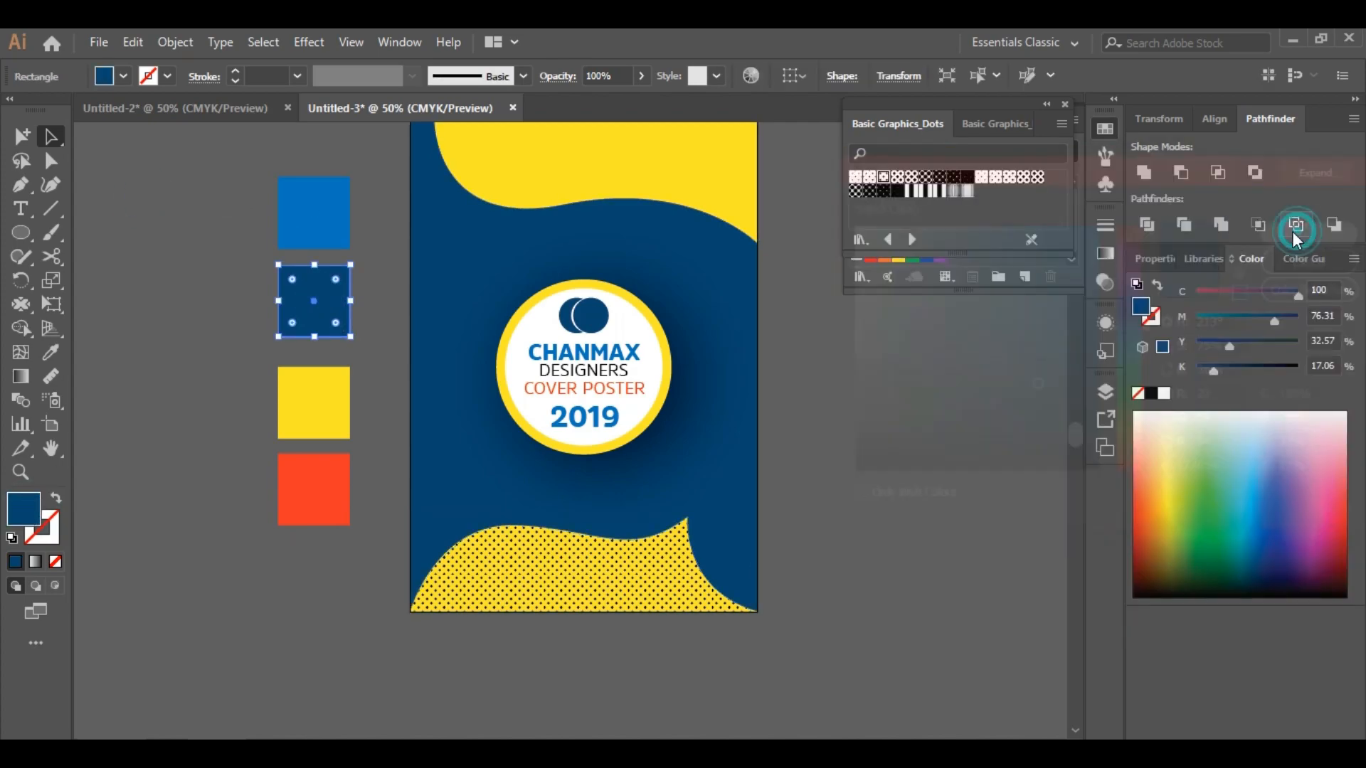
{"action": "left_click", "coordinate": [645, 564]}
{"action": "left_click", "coordinate": [750, 76]}
{"action": "double_click", "coordinate": [1078, 282]}
{"action": "right_click", "coordinate": [1186, 469]}
{"action": "left_click", "coordinate": [1134, 558]}
{"action": "left_click", "coordinate": [1317, 231]}
{"action": "left_click", "coordinate": [1259, 649]}
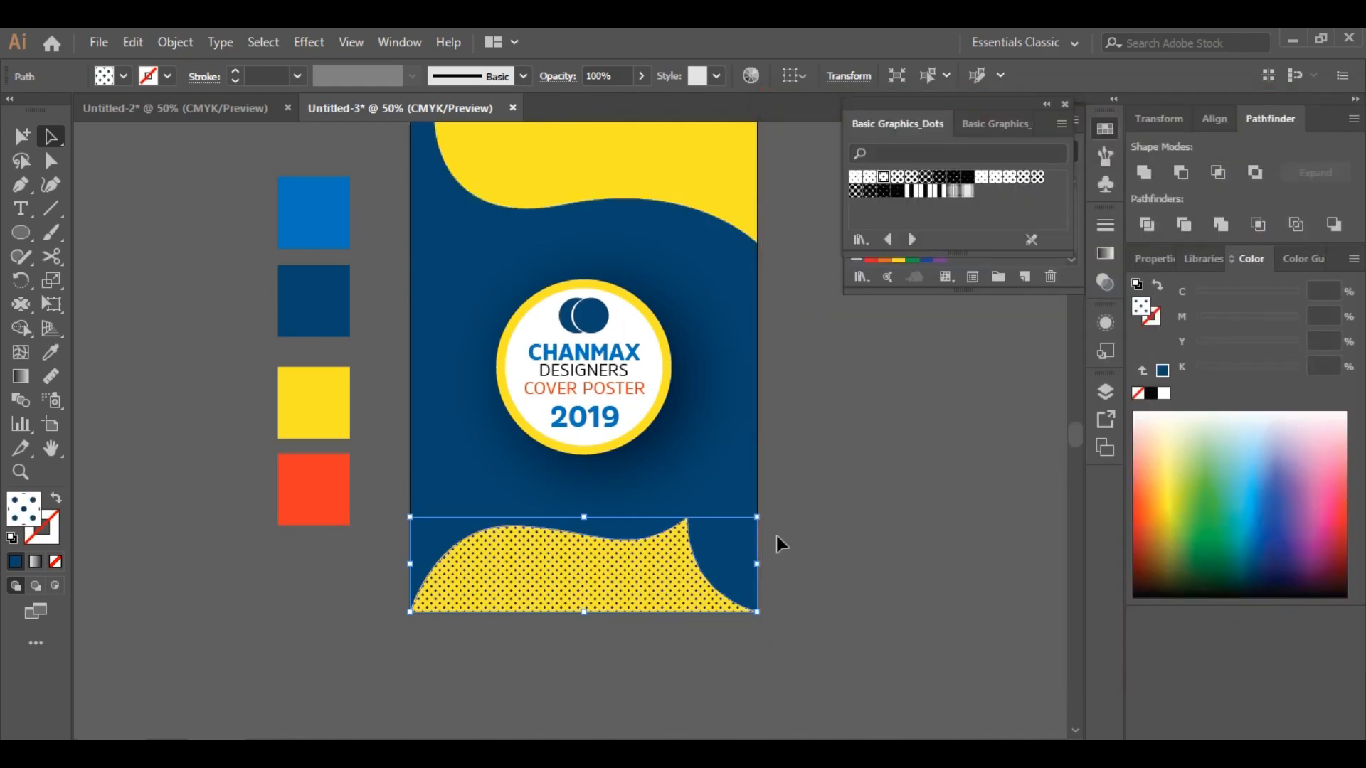
Open the Basic Graphics_Lines swatch library
{"action": "left_click", "coordinate": [776, 537]}
{"action": "scroll", "coordinate": [933, 469], "scroll_direction": "up", "scroll_amount": 2}
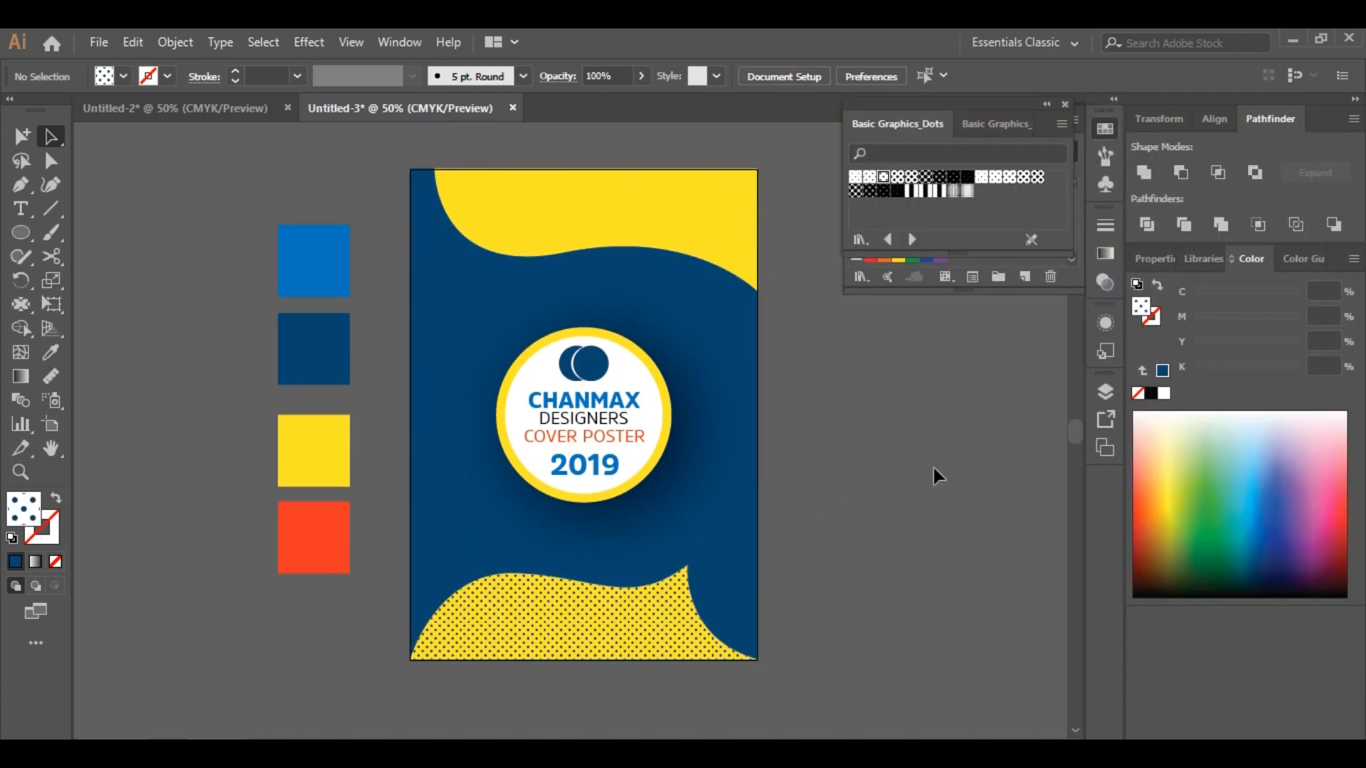
{"action": "left_click", "coordinate": [552, 197]}
{"action": "left_click", "coordinate": [890, 416]}
{"action": "left_click", "coordinate": [860, 277]}
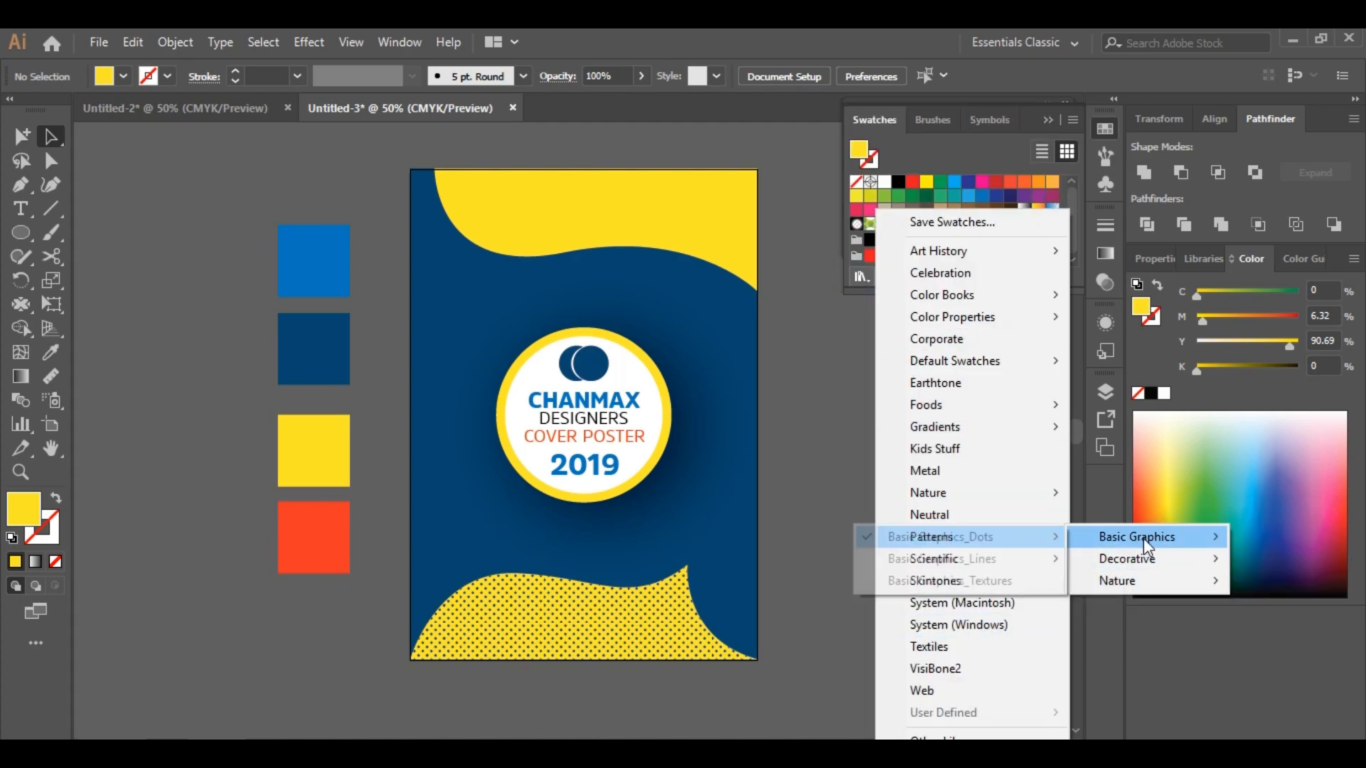
{"action": "left_click", "coordinate": [1000, 555]}
Try line pattern swatches on a copy of the top wave, then clear its fill
{"action": "left_click", "coordinate": [711, 241]}
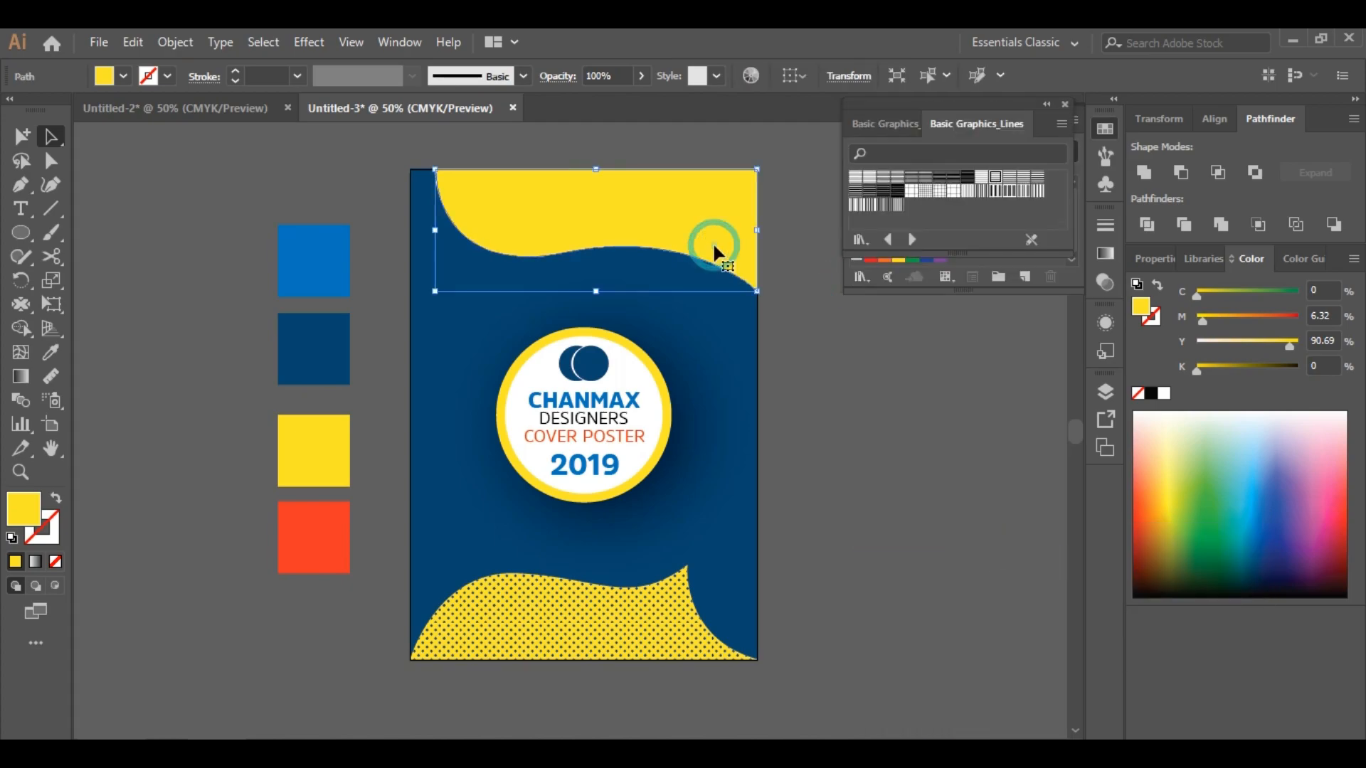
{"action": "left_click", "coordinate": [131, 44]}
{"action": "left_click", "coordinate": [188, 182]}
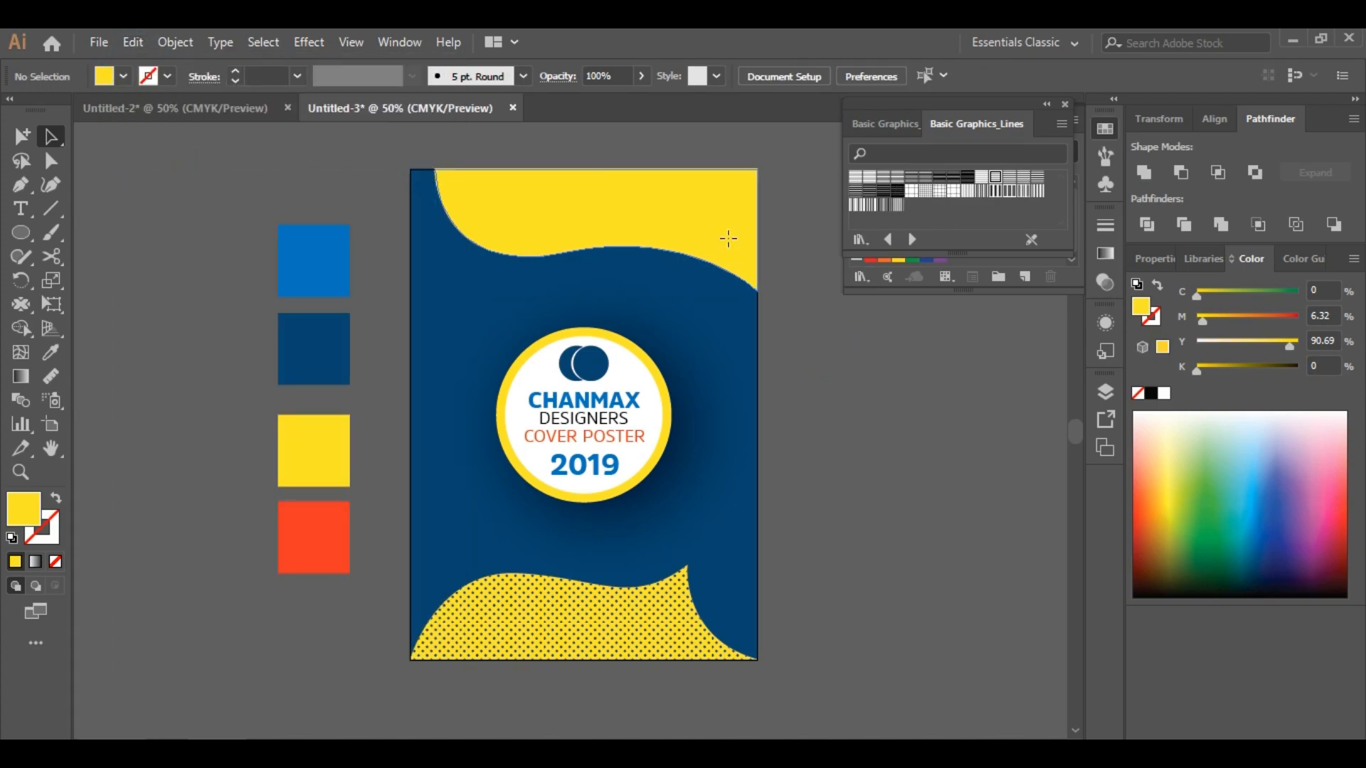
{"action": "left_click", "coordinate": [1006, 178]}
{"action": "left_click", "coordinate": [980, 178]}
{"action": "left_click", "coordinate": [852, 180]}
{"action": "left_click", "coordinate": [855, 207]}
{"action": "left_click", "coordinate": [869, 207]}
{"action": "key", "text": "slash"}
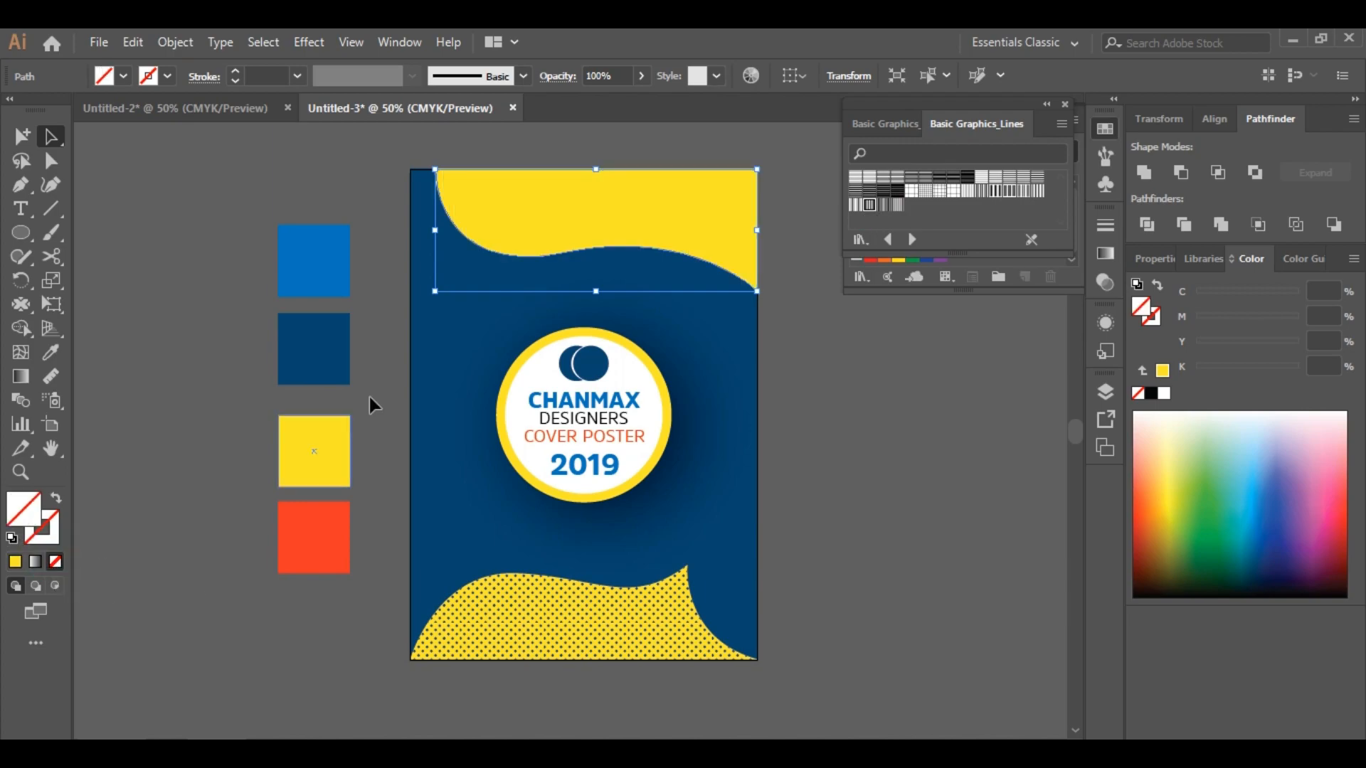
{"action": "left_click", "coordinate": [901, 515]}
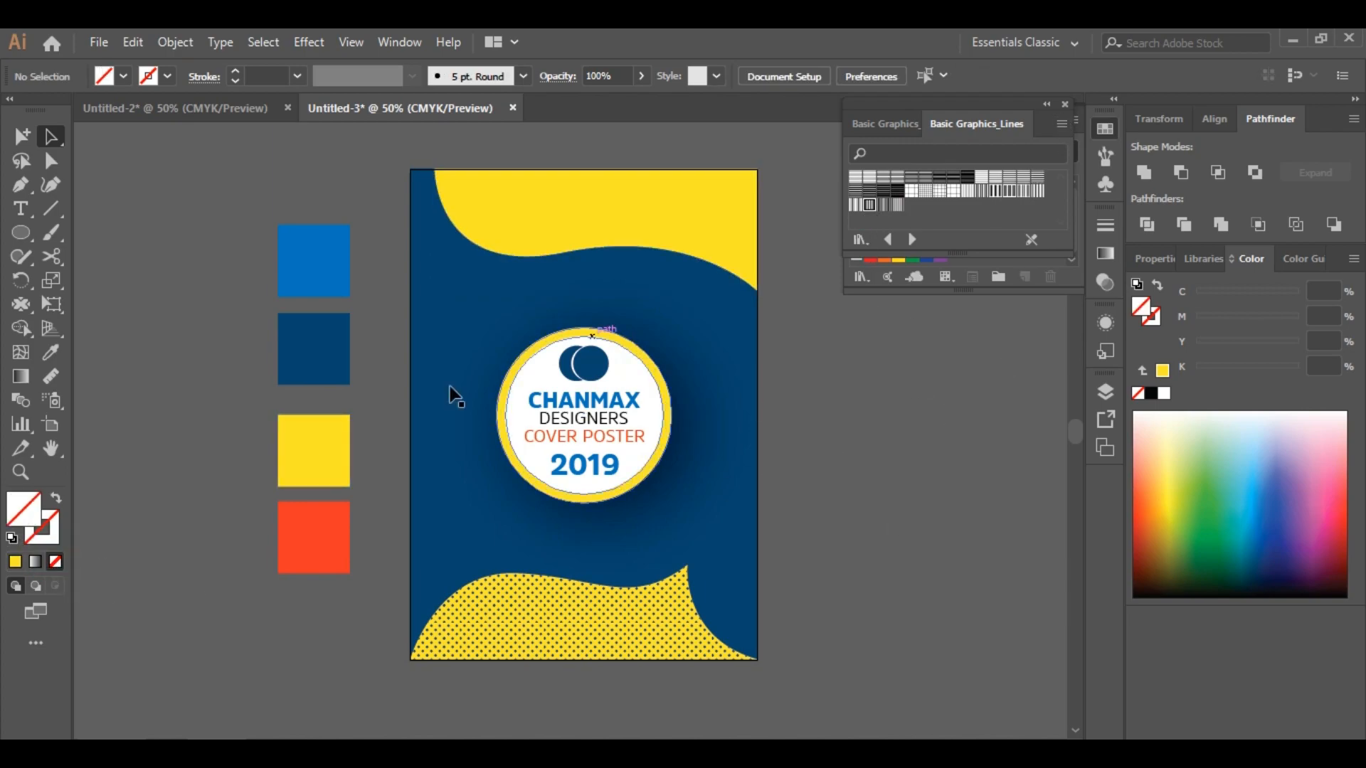
Draw a small circle beside the artboard and fill it with a line pattern swatch
{"action": "scroll", "coordinate": [640, 477], "scroll_direction": "down", "scroll_amount": 1}
{"action": "left_click", "coordinate": [20, 232]}
{"action": "left_click_drag", "start_coordinate": [156, 254], "coordinate": [224, 322]}
{"action": "left_click", "coordinate": [856, 177]}
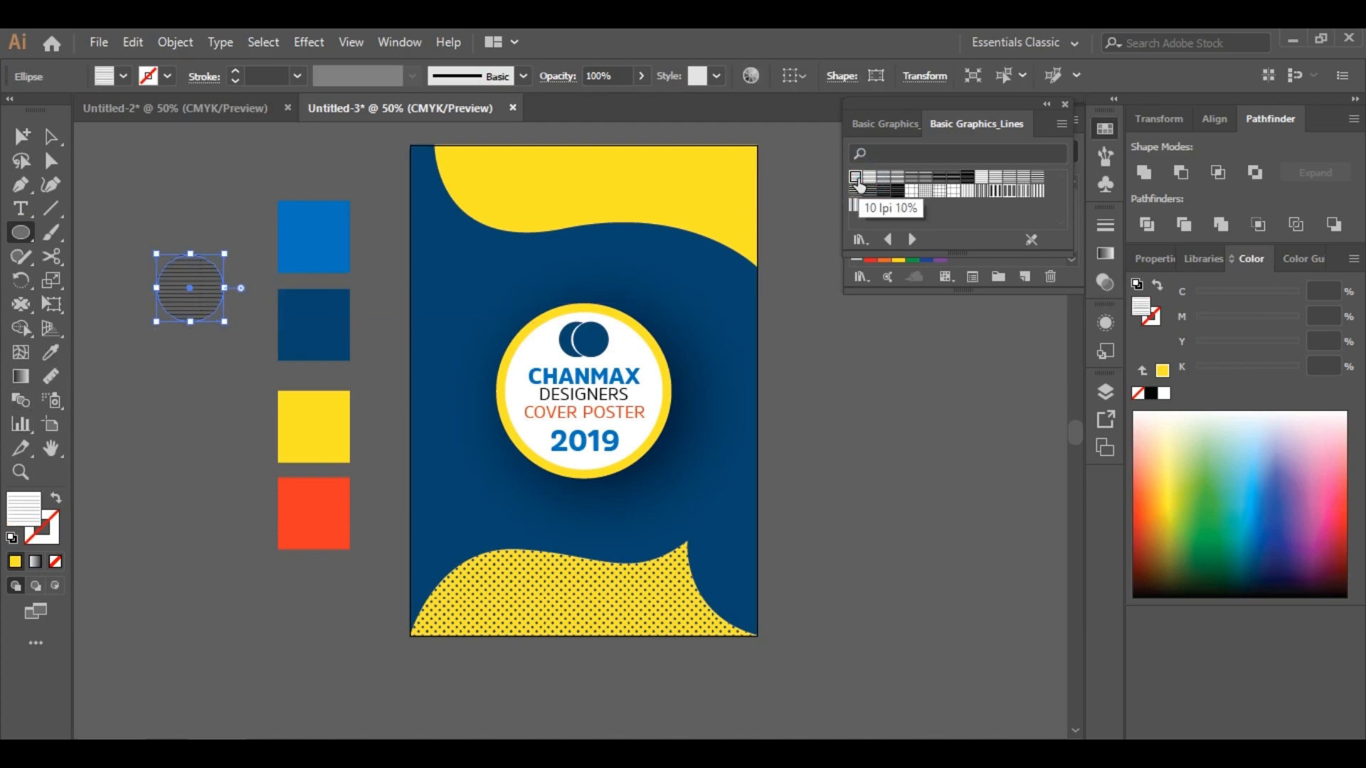
{"action": "left_click", "coordinate": [869, 178]}
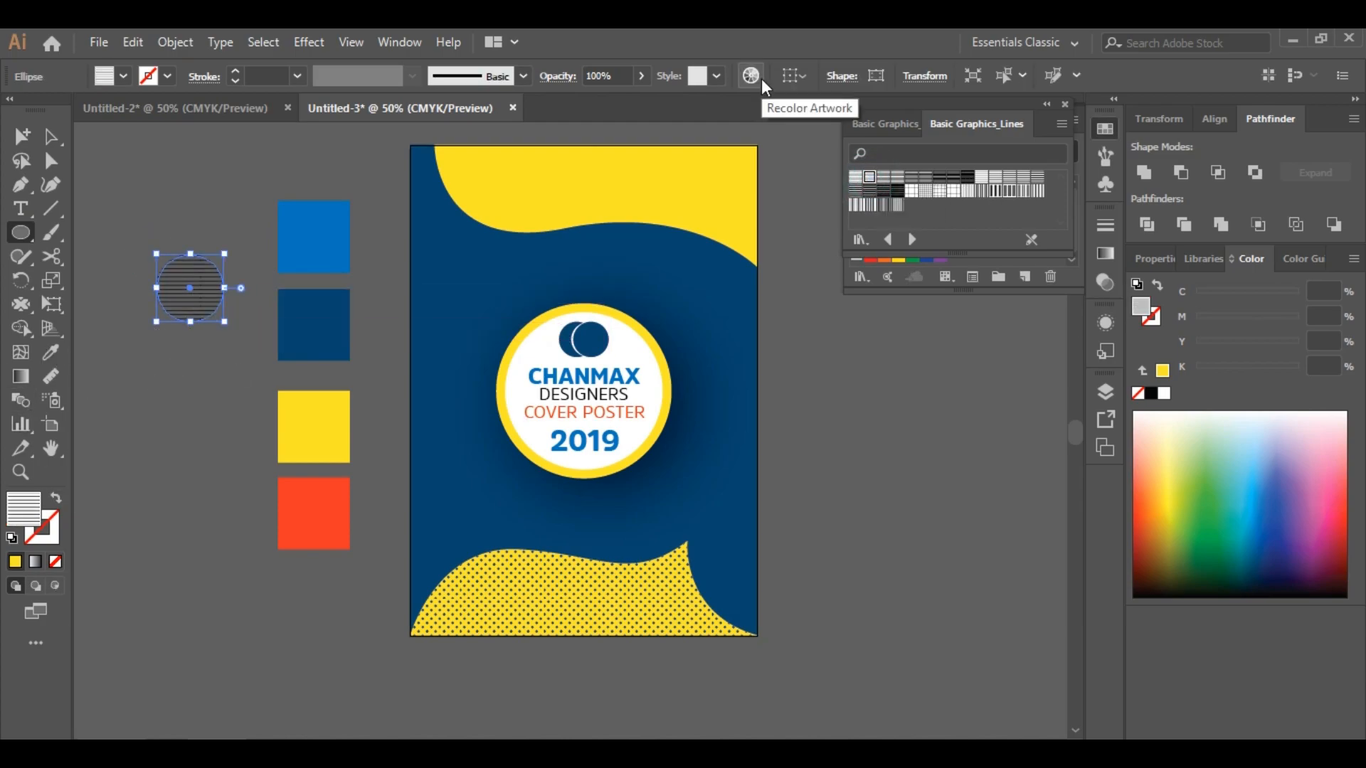
Move the striped circle onto the poster, overlapping the badge's upper left edge
{"action": "left_click", "coordinate": [142, 214]}
{"action": "left_click", "coordinate": [188, 285]}
{"action": "left_click_drag", "start_coordinate": [231, 287], "coordinate": [529, 324]}
{"action": "left_click", "coordinate": [242, 266]}
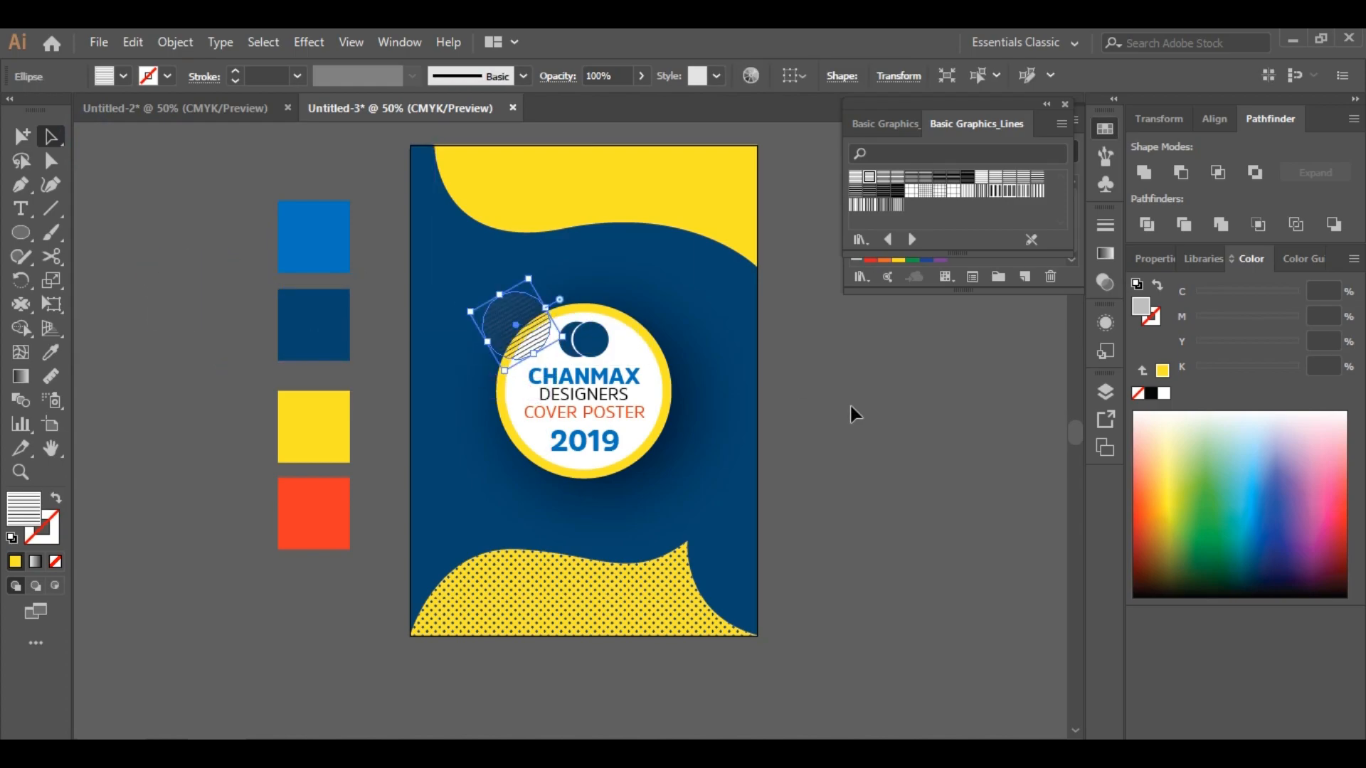
Recolor the circle's stripes to the orange swatch color with Recolor Artwork
{"action": "left_click", "coordinate": [313, 504]}
{"action": "double_click", "coordinate": [24, 508]}
{"action": "right_click", "coordinate": [1205, 466]}
{"action": "left_click", "coordinate": [1219, 527]}
{"action": "left_click", "coordinate": [1301, 233]}
{"action": "left_click", "coordinate": [867, 356]}
{"action": "left_click", "coordinate": [522, 329]}
{"action": "left_click", "coordinate": [750, 75]}
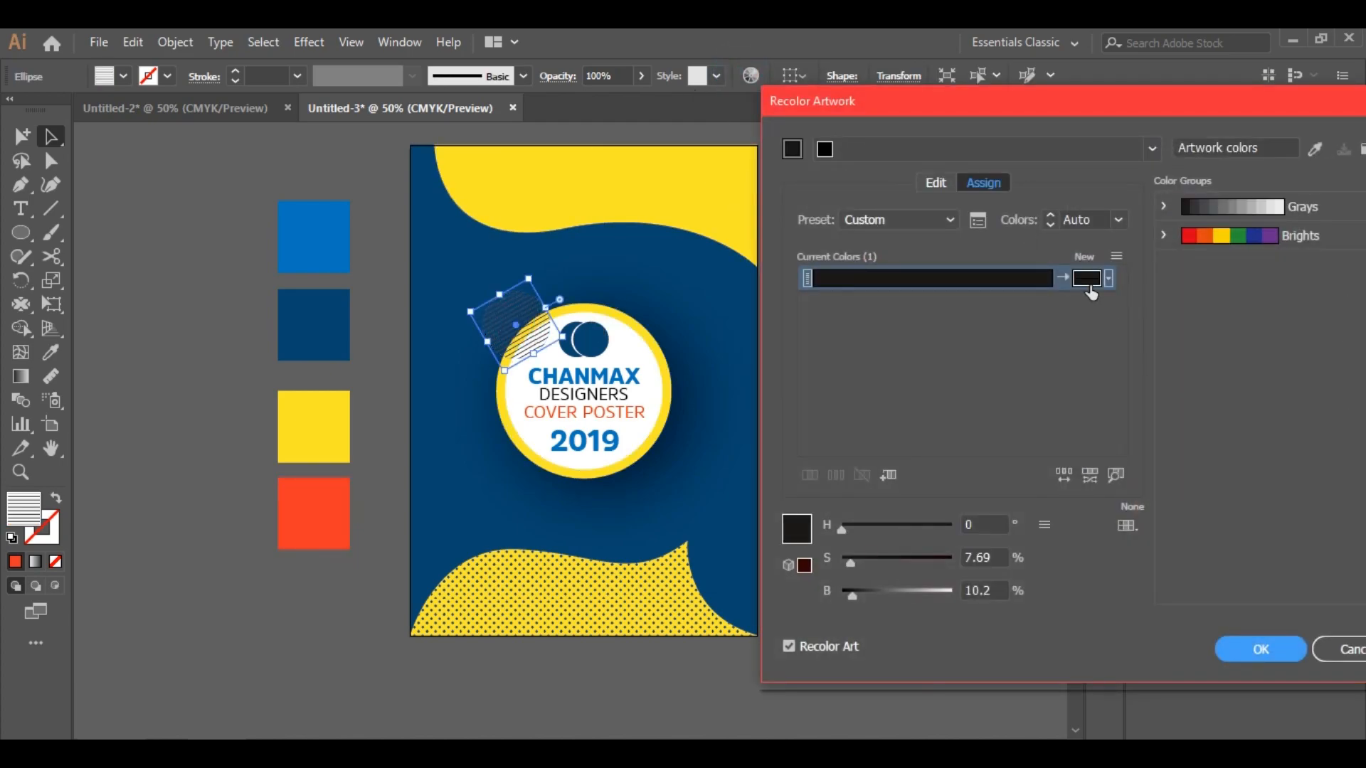
{"action": "double_click", "coordinate": [1081, 279]}
{"action": "right_click", "coordinate": [1206, 468]}
{"action": "left_click", "coordinate": [1152, 551]}
{"action": "left_click", "coordinate": [1302, 233]}
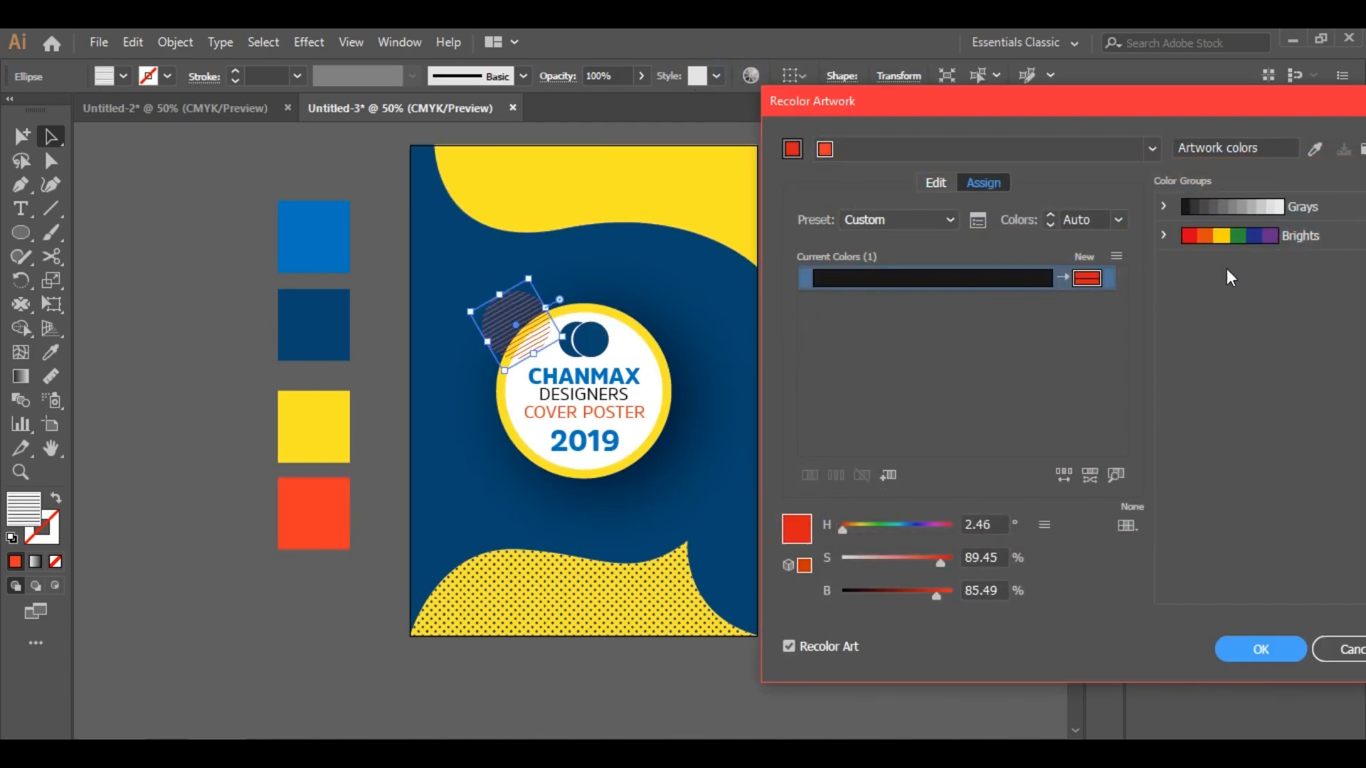
{"action": "left_click", "coordinate": [1260, 648]}
Zoom in to inspect the striped circle behind the badge, then zoom back out
{"action": "left_click", "coordinate": [184, 213]}
{"action": "left_click", "coordinate": [20, 472]}
{"action": "left_click", "coordinate": [570, 436]}
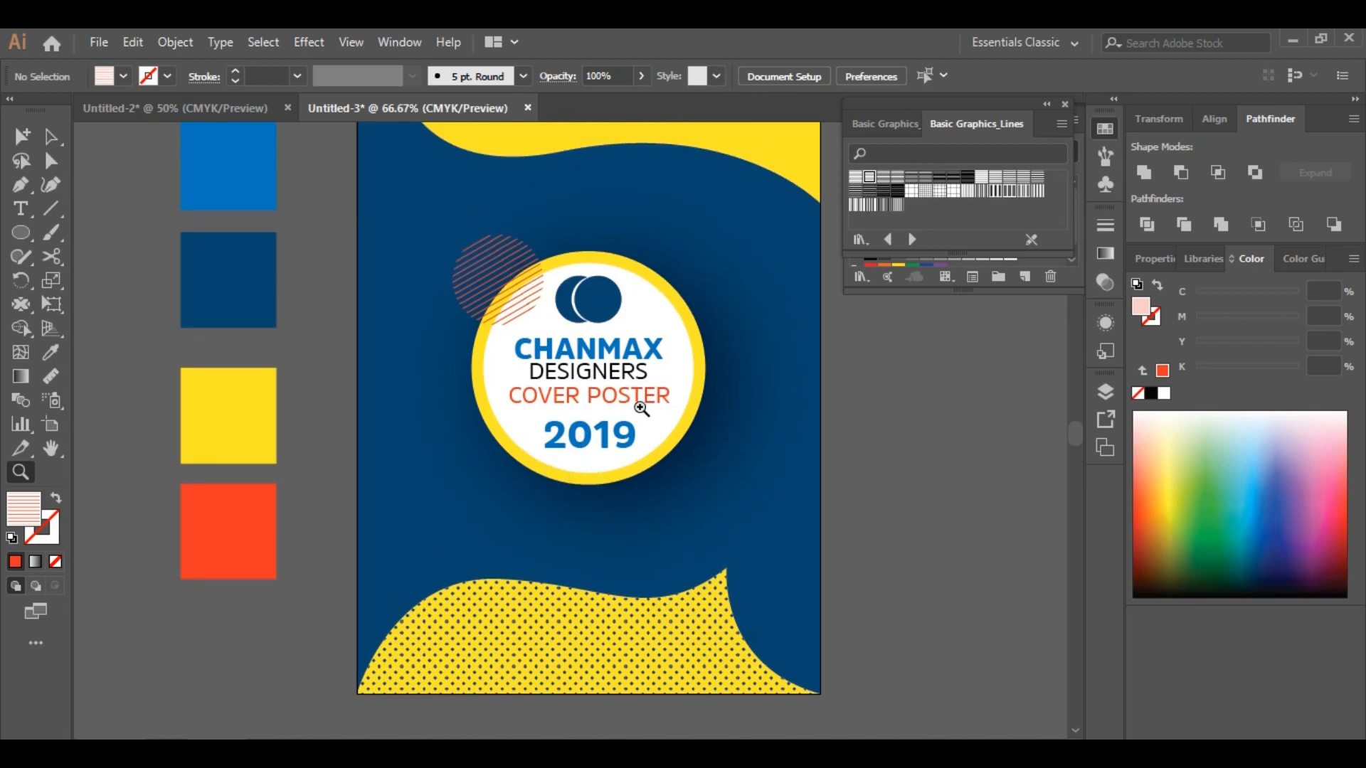
{"action": "left_click", "coordinate": [672, 391]}
{"action": "left_click", "coordinate": [548, 394], "text": "alt"}
{"action": "left_click", "coordinate": [424, 282]}
{"action": "left_click_drag", "start_coordinate": [430, 210], "coordinate": [435, 198]}
{"action": "left_click_drag", "start_coordinate": [436, 260], "coordinate": [435, 272]}
{"action": "left_click", "coordinate": [869, 412]}
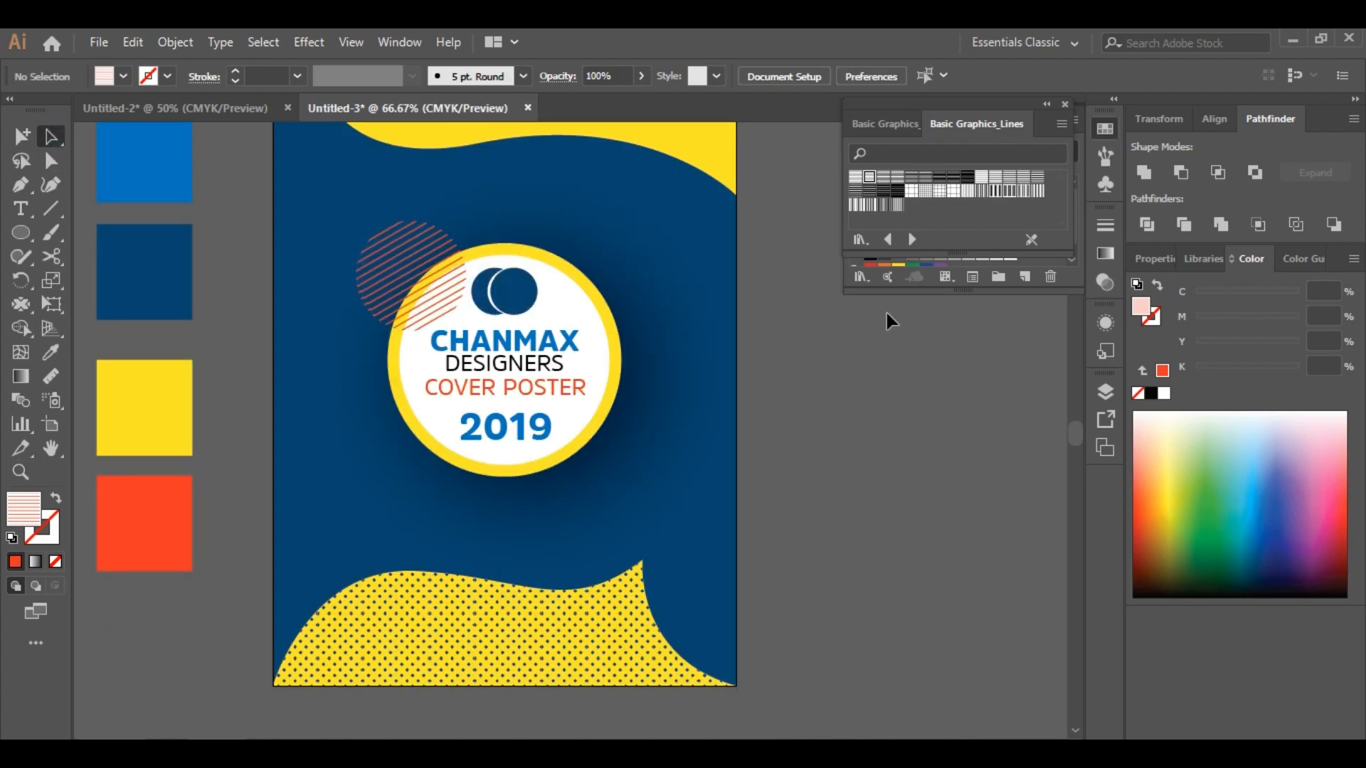
{"action": "scroll", "coordinate": [885, 313], "scroll_direction": "down", "scroll_amount": 1}
{"action": "left_click", "coordinate": [21, 473]}
{"action": "left_click", "coordinate": [397, 437], "text": "alt"}
{"action": "left_click", "coordinate": [854, 476], "text": "alt"}
{"action": "left_click", "coordinate": [470, 442]}
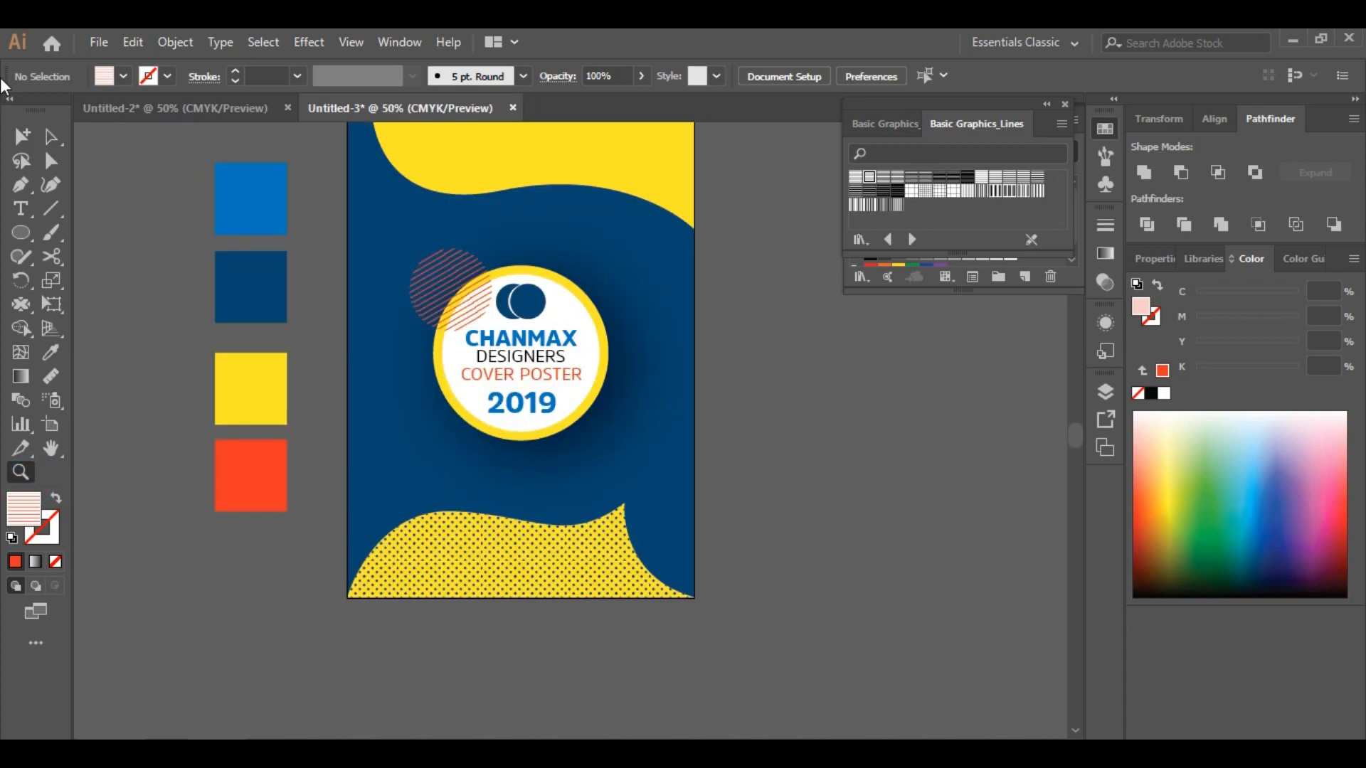
Duplicate the striped circle onto the bottom wave and rotate and resize the copy
{"action": "left_click_drag", "start_coordinate": [453, 273], "coordinate": [597, 506]}
{"action": "left_click_drag", "start_coordinate": [603, 564], "coordinate": [530, 577]}
{"action": "mouse_move", "coordinate": [603, 494]}
{"action": "left_mouse_down"}
{"action": "mouse_move", "coordinate": [635, 463]}
{"action": "mouse_move", "coordinate": [630, 493]}
{"action": "left_mouse_up"}
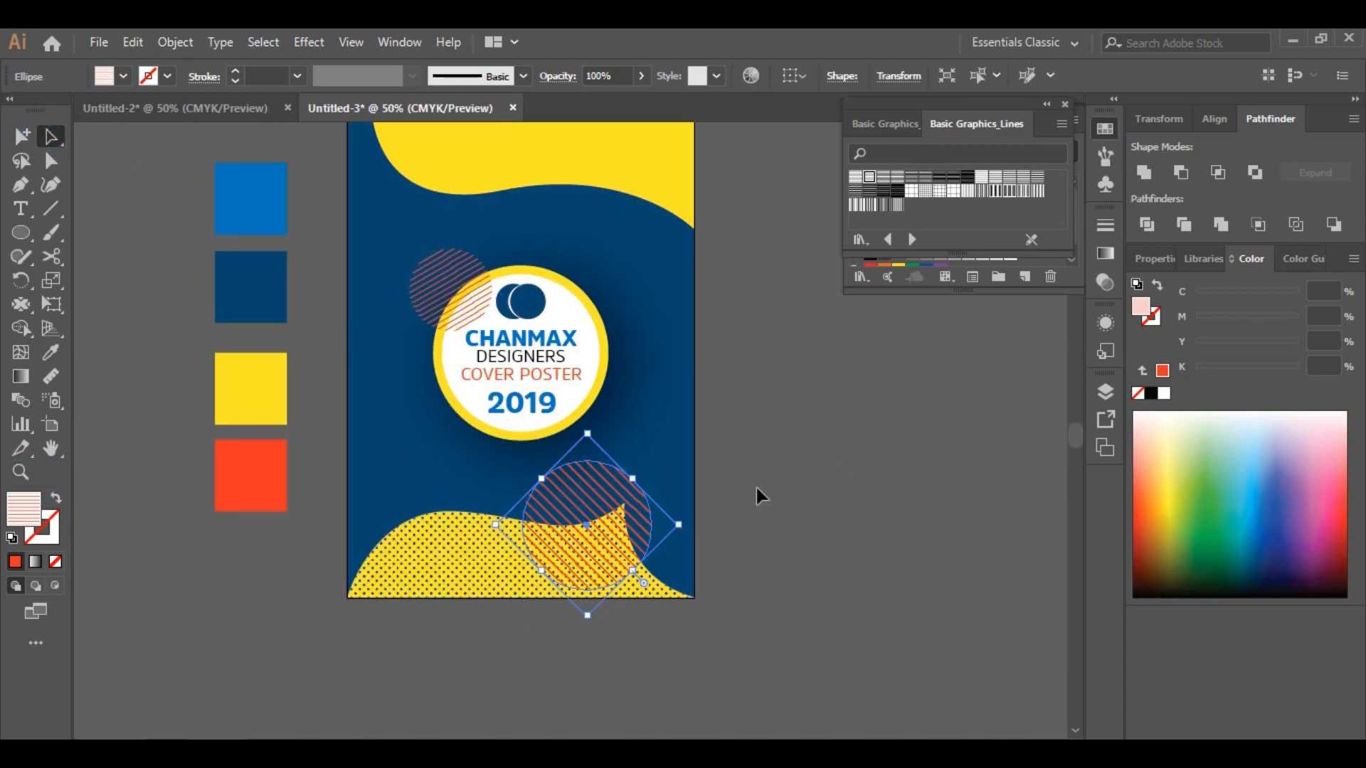
{"action": "left_click", "coordinate": [851, 479]}
Rearrange the stacking order so the bottom striped circle sits behind the yellow wave
{"action": "right_click", "coordinate": [605, 500]}
{"action": "mouse_move", "coordinate": [704, 397]}
{"action": "left_click", "coordinate": [869, 459]}
{"action": "left_click", "coordinate": [853, 457]}
{"action": "right_click", "coordinate": [637, 431]}
{"action": "left_click", "coordinate": [733, 387]}
{"action": "left_click", "coordinate": [175, 43]}
{"action": "left_click", "coordinate": [252, 172]}
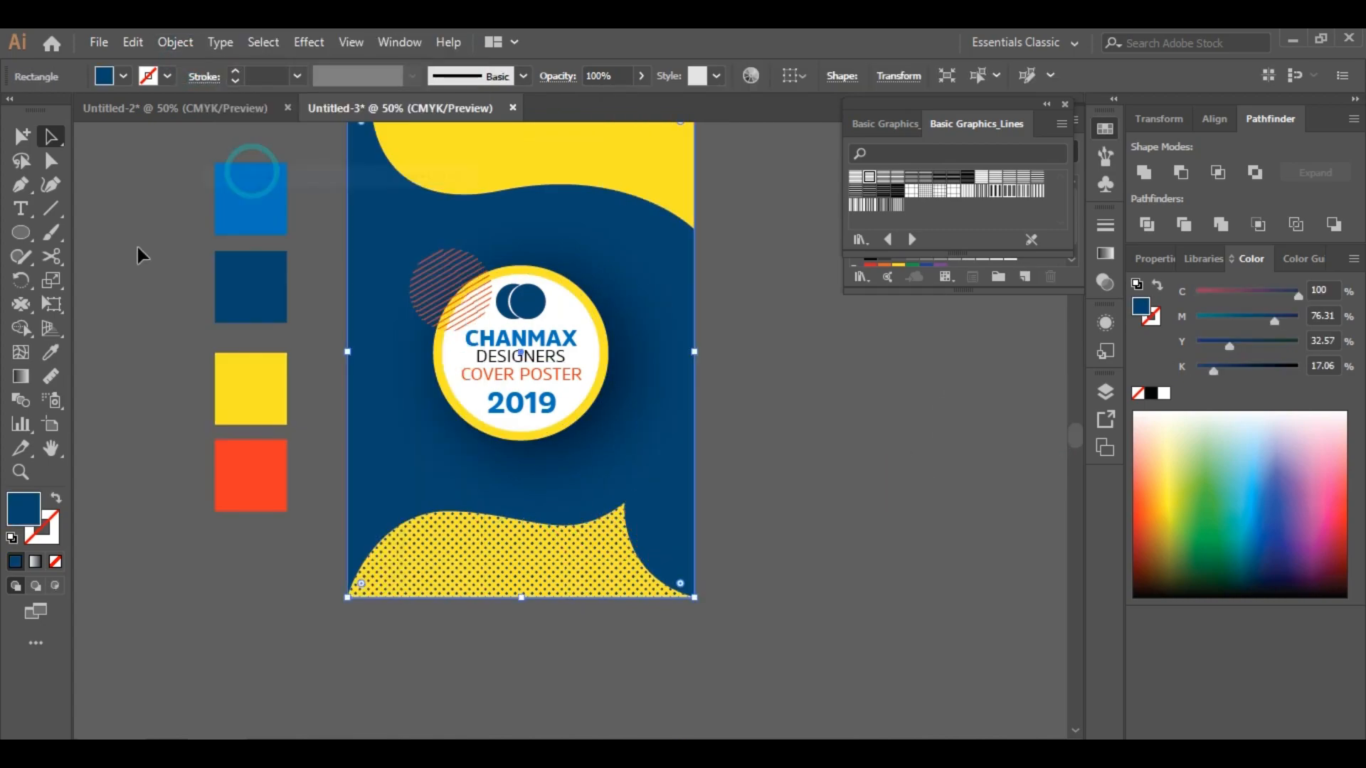
{"action": "right_click", "coordinate": [356, 430]}
{"action": "mouse_move", "coordinate": [412, 650]}
{"action": "left_click", "coordinate": [629, 699]}
{"action": "left_click", "coordinate": [783, 481]}
Draw a wavy line beside the artboard with the Pen tool and give it a navy stroke and no fill
{"action": "scroll", "coordinate": [851, 434], "scroll_direction": "up", "scroll_amount": 1}
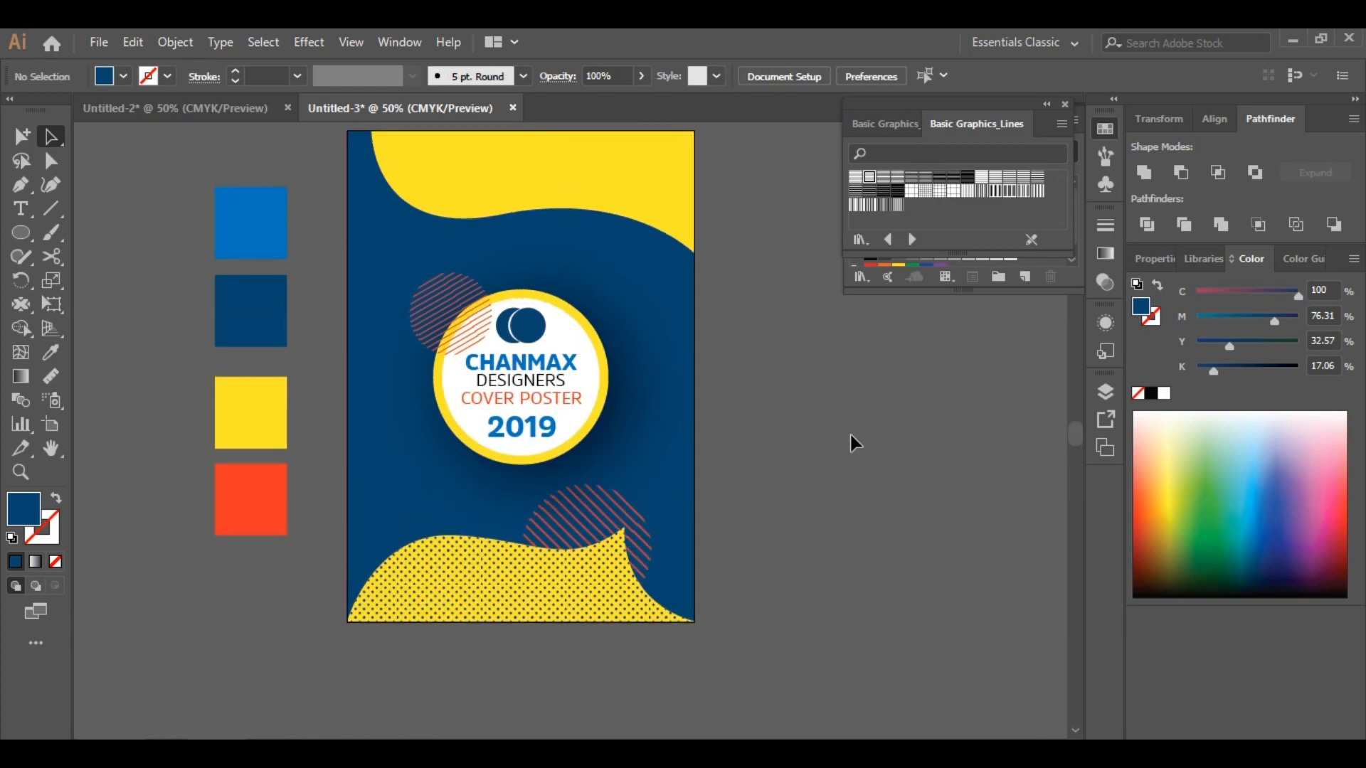
{"action": "scroll", "coordinate": [850, 434], "scroll_direction": "up", "scroll_amount": 1}
{"action": "key", "text": "p"}
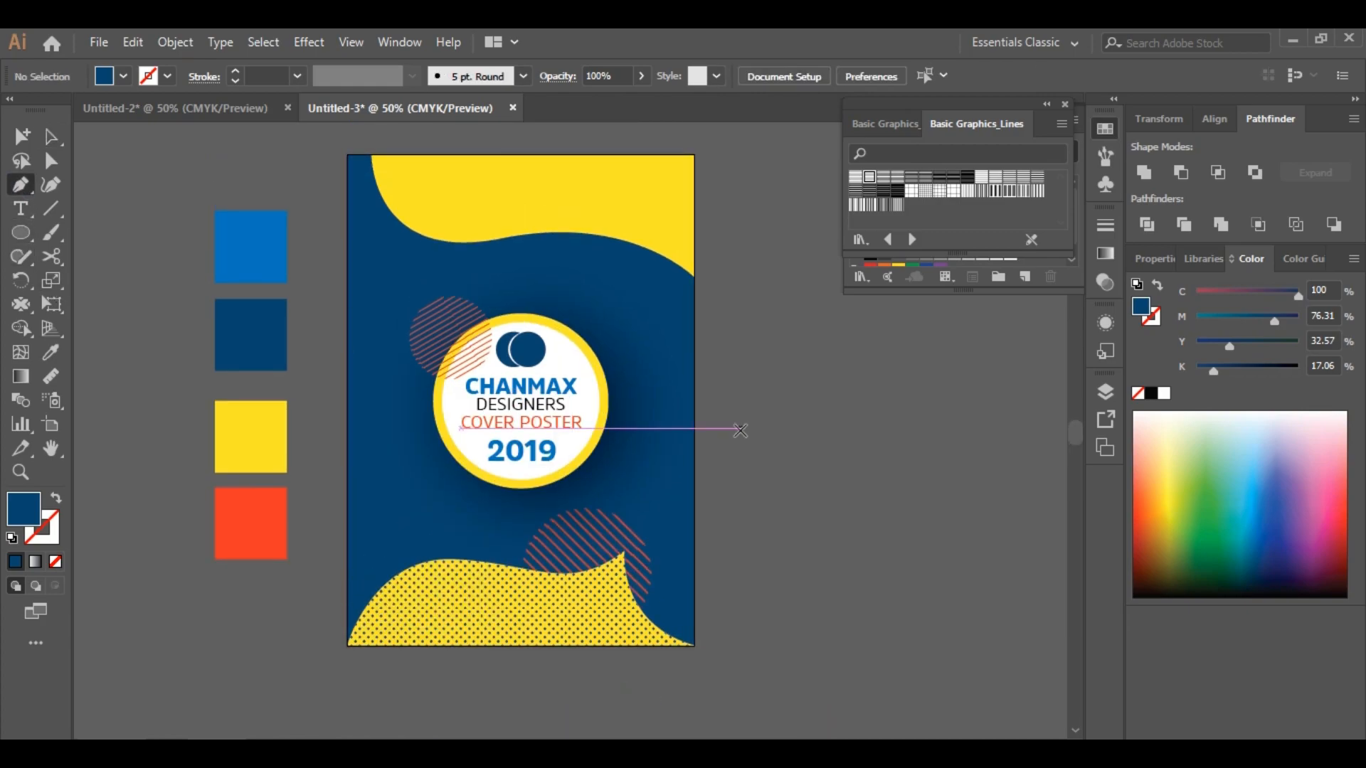
{"action": "left_click", "coordinate": [765, 427]}
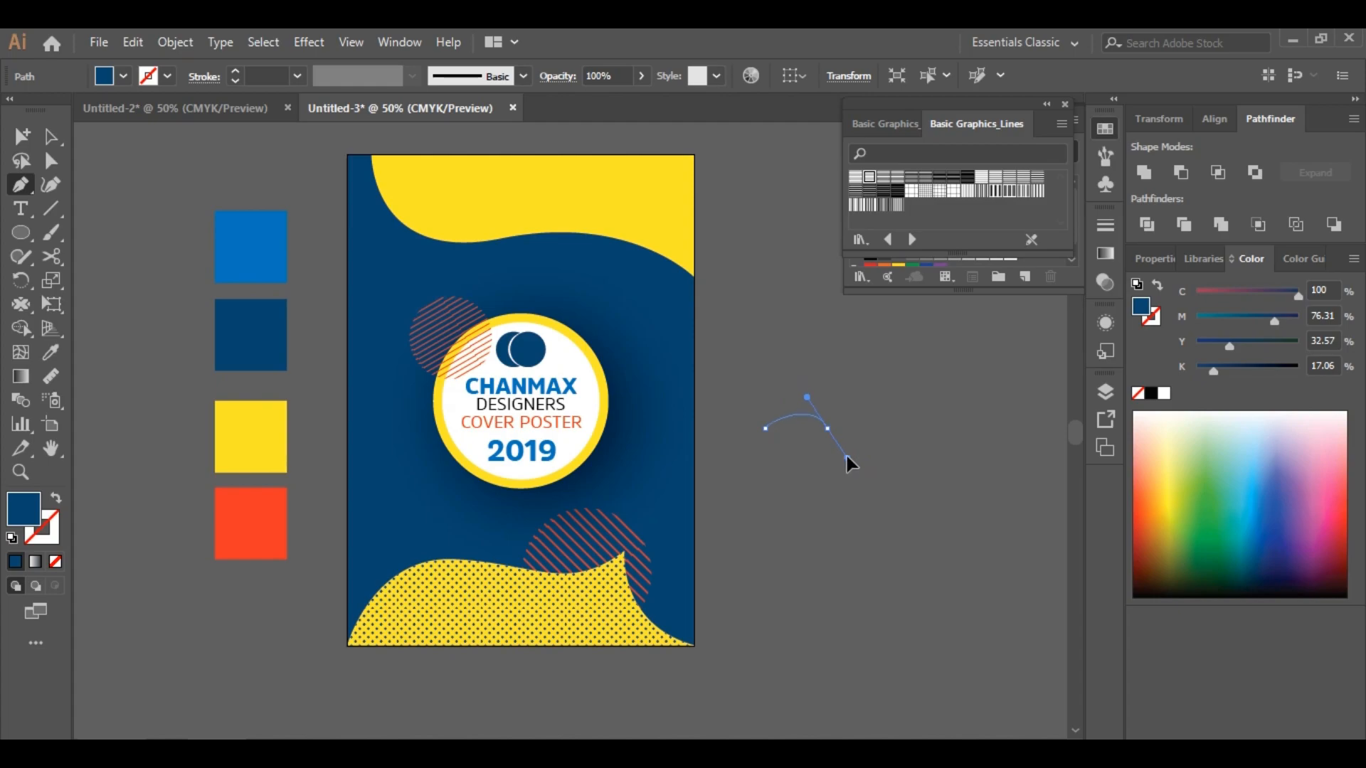
{"action": "left_click_drag", "start_coordinate": [846, 458], "coordinate": [853, 454]}
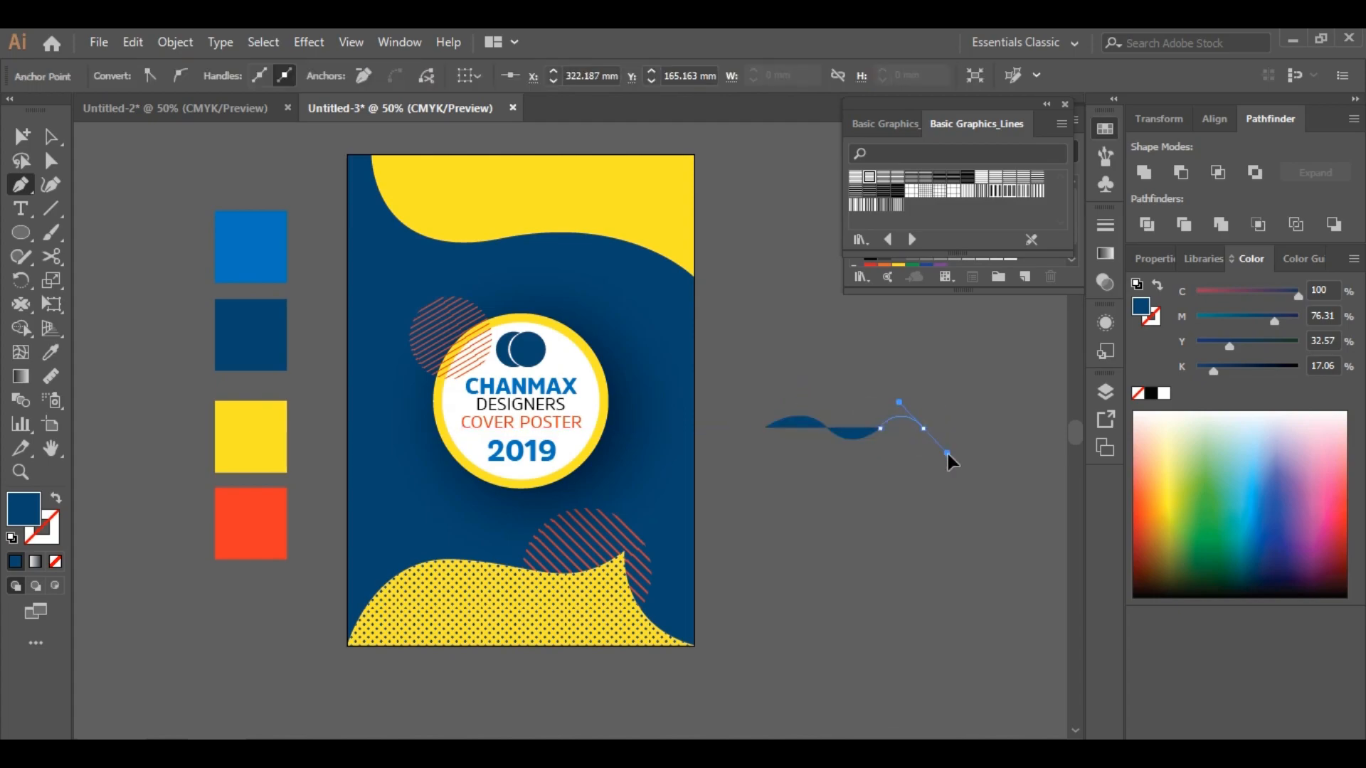
{"action": "left_click_drag", "start_coordinate": [940, 449], "coordinate": [980, 418]}
{"action": "left_click", "coordinate": [51, 137]}
{"action": "left_click", "coordinate": [47, 533]}
{"action": "left_click", "coordinate": [17, 561]}
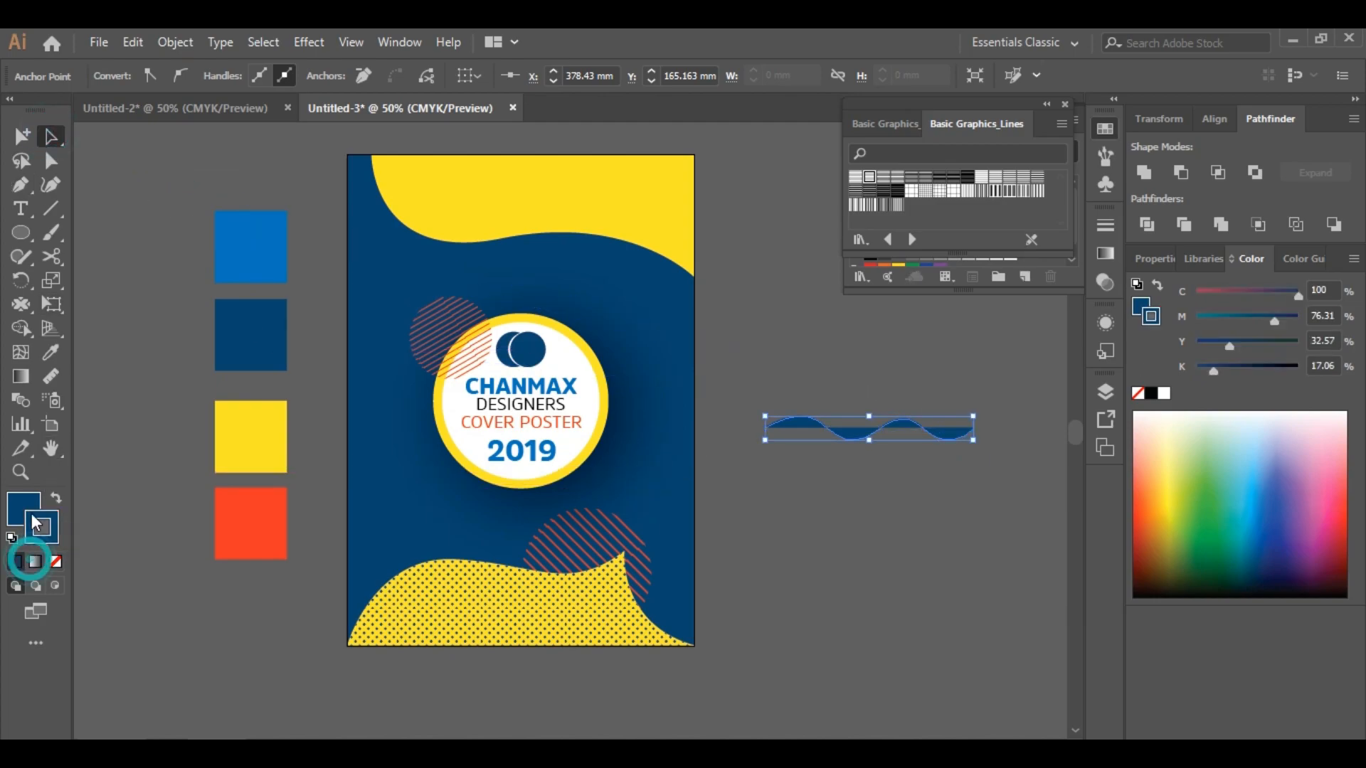
{"action": "left_click", "coordinate": [52, 562]}
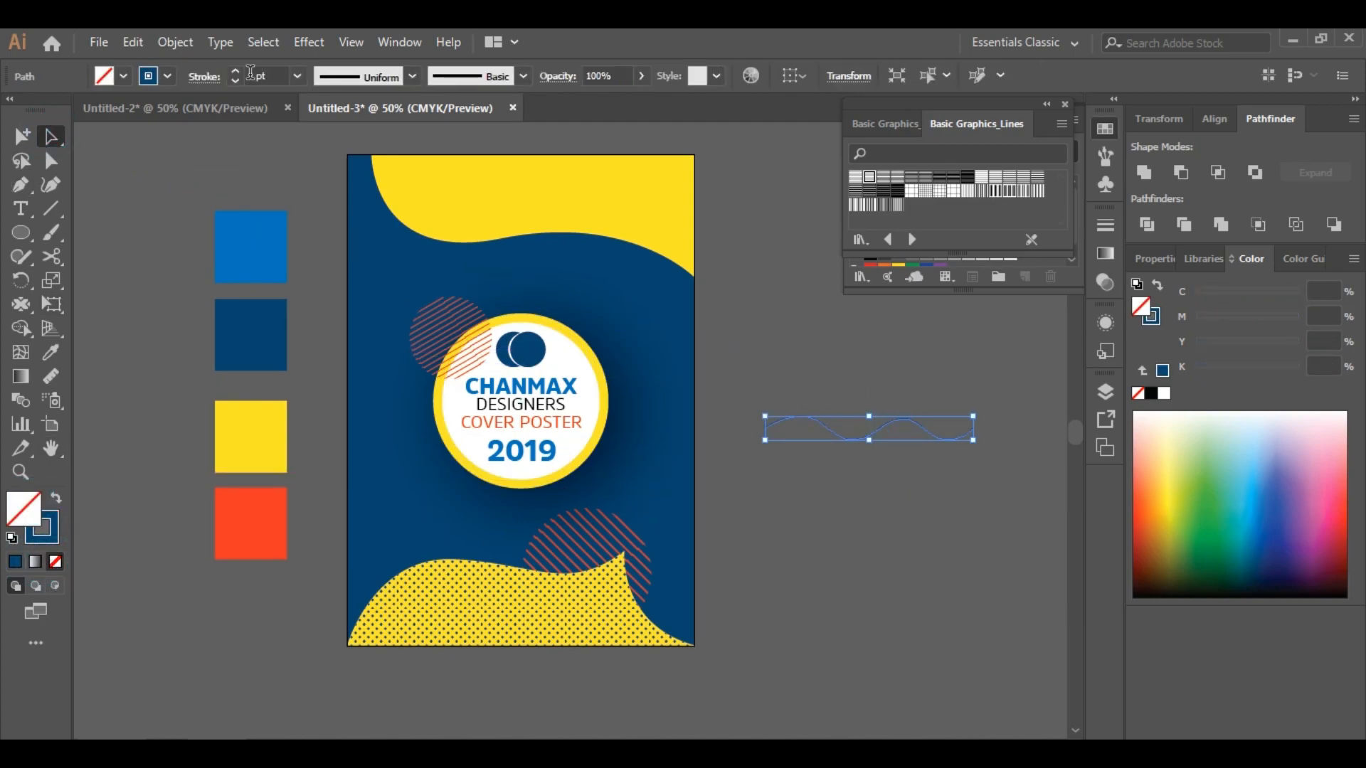
Increase the wavy line's stroke weight and expand it
{"action": "left_click", "coordinate": [234, 82]}
{"action": "left_click", "coordinate": [954, 448]}
{"action": "left_click", "coordinate": [953, 434]}
{"action": "left_click", "coordinate": [175, 42]}
{"action": "left_click", "coordinate": [274, 247]}
Move the wavy line onto the top yellow wave
{"action": "left_click", "coordinate": [634, 515]}
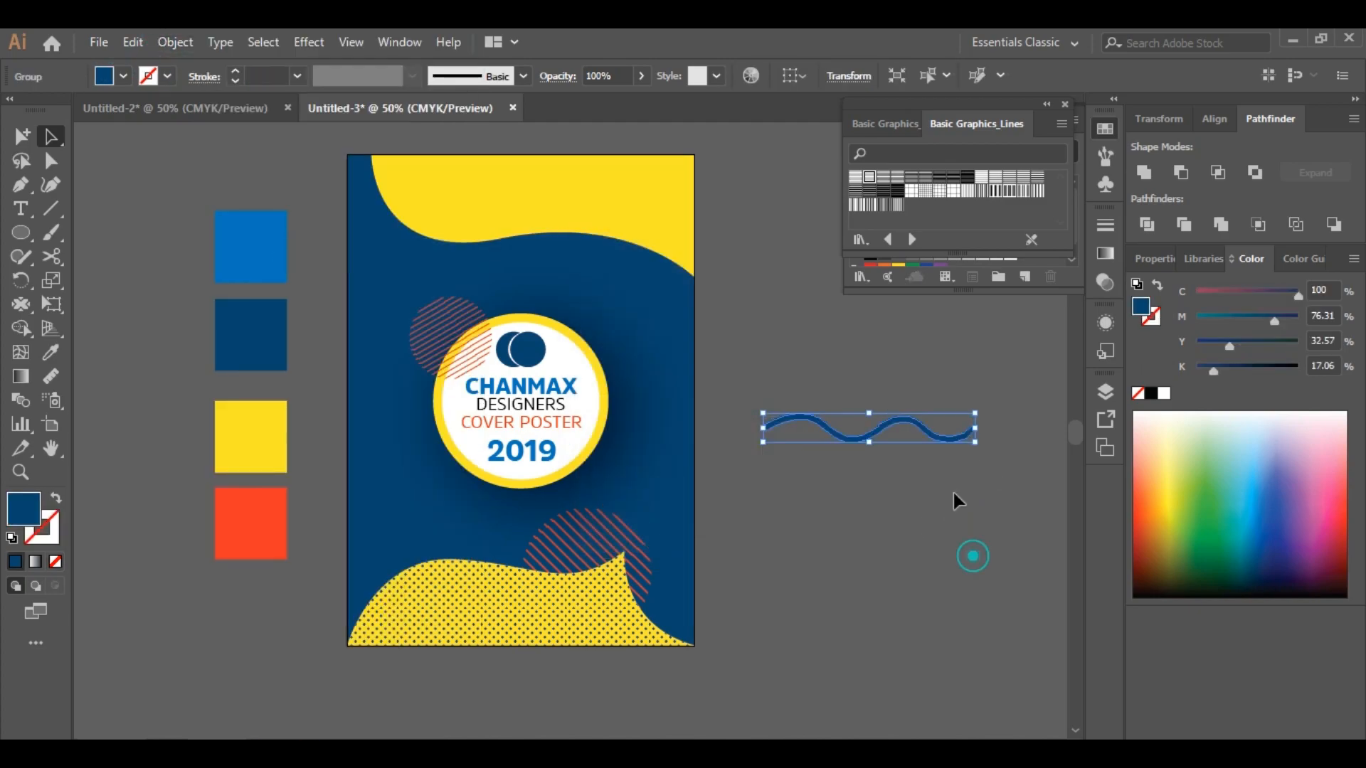
{"action": "left_click_drag", "start_coordinate": [971, 432], "coordinate": [556, 203]}
{"action": "left_click", "coordinate": [850, 468]}
Rotate the wavy line and place a smaller copy below it on the top wave
{"action": "left_click", "coordinate": [21, 471]}
{"action": "left_click", "coordinate": [558, 268]}
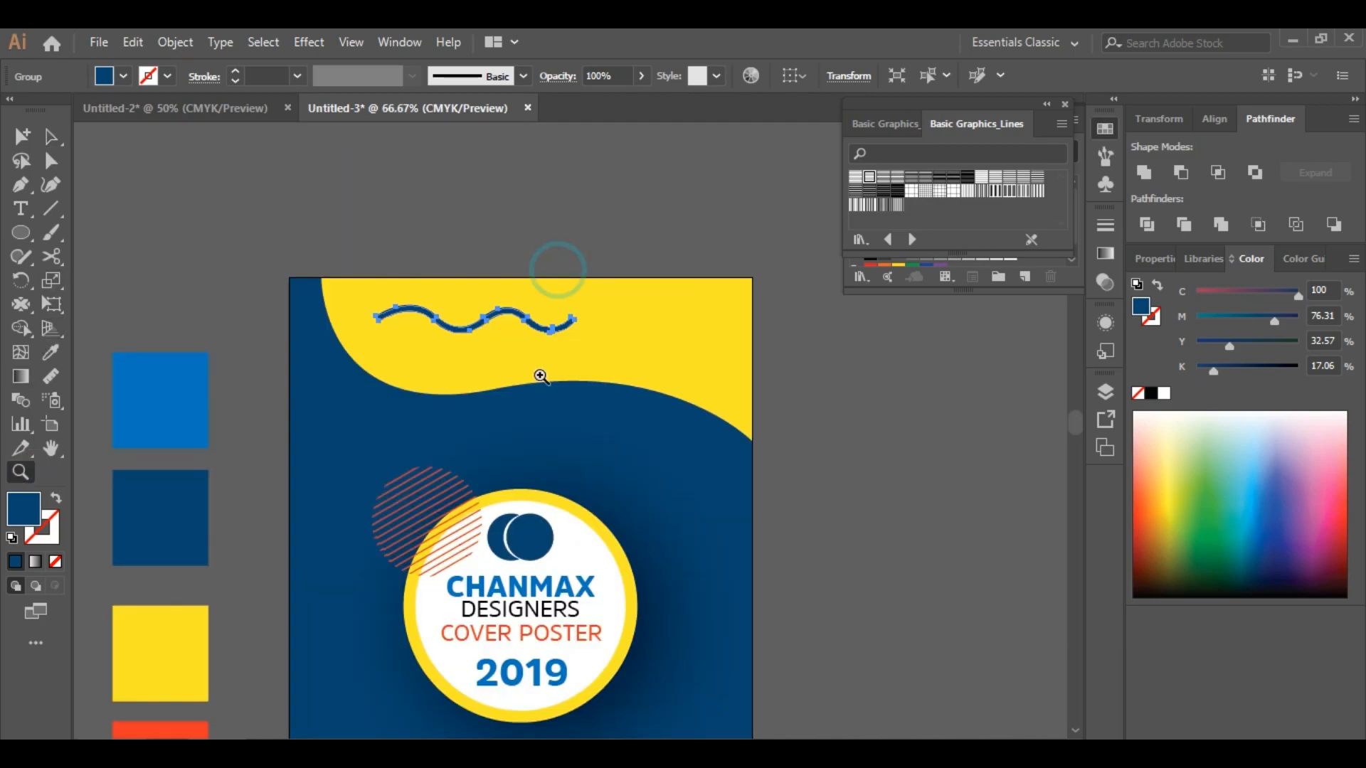
{"action": "left_click", "coordinate": [544, 379]}
{"action": "left_click", "coordinate": [51, 134]}
{"action": "left_click_drag", "start_coordinate": [616, 335], "coordinate": [527, 353]}
{"action": "mouse_move", "coordinate": [481, 368]}
{"action": "left_mouse_down"}
{"action": "mouse_move", "coordinate": [399, 356]}
{"action": "mouse_move", "coordinate": [365, 334]}
{"action": "mouse_move", "coordinate": [507, 328]}
{"action": "mouse_move", "coordinate": [558, 301]}
{"action": "left_mouse_up"}
{"action": "left_click", "coordinate": [402, 216]}
{"action": "mouse_move", "coordinate": [527, 317]}
{"action": "left_mouse_down"}
{"action": "mouse_move", "coordinate": [495, 388]}
{"action": "mouse_move", "coordinate": [339, 405]}
{"action": "left_mouse_up"}
{"action": "left_click", "coordinate": [452, 225]}
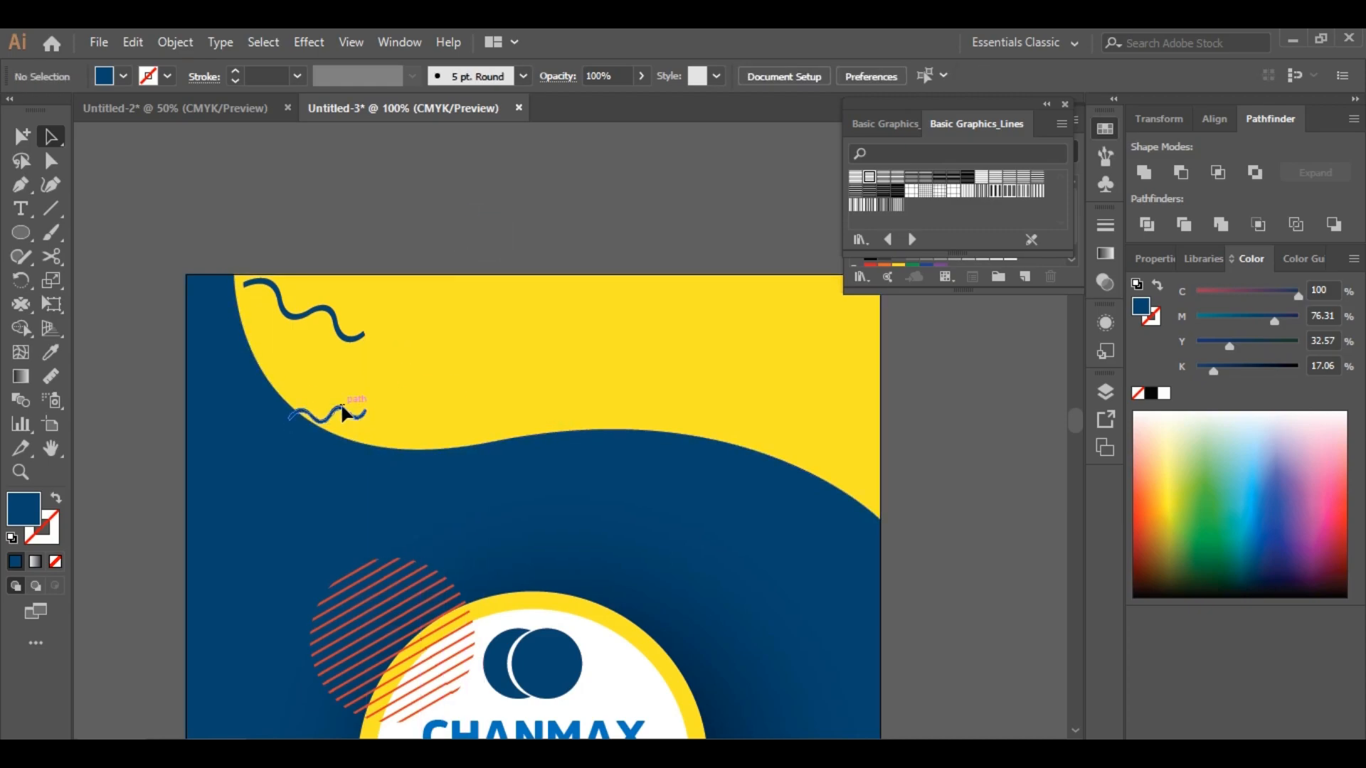
Duplicate the wavy line twice toward the top wave's right side, rotating the copies
{"action": "left_click", "coordinate": [353, 335]}
{"action": "left_click_drag", "start_coordinate": [353, 335], "coordinate": [818, 384]}
{"action": "scroll", "coordinate": [825, 413], "scroll_direction": "up", "scroll_amount": 2}
{"action": "left_click_drag", "start_coordinate": [836, 435], "coordinate": [758, 337]}
{"action": "left_click", "coordinate": [934, 401]}
{"action": "scroll", "coordinate": [934, 402], "scroll_direction": "down", "scroll_amount": 2}
{"action": "left_click", "coordinate": [962, 383]}
{"action": "left_click", "coordinate": [828, 379]}
{"action": "scroll", "coordinate": [758, 344], "scroll_direction": "down", "scroll_amount": 3}
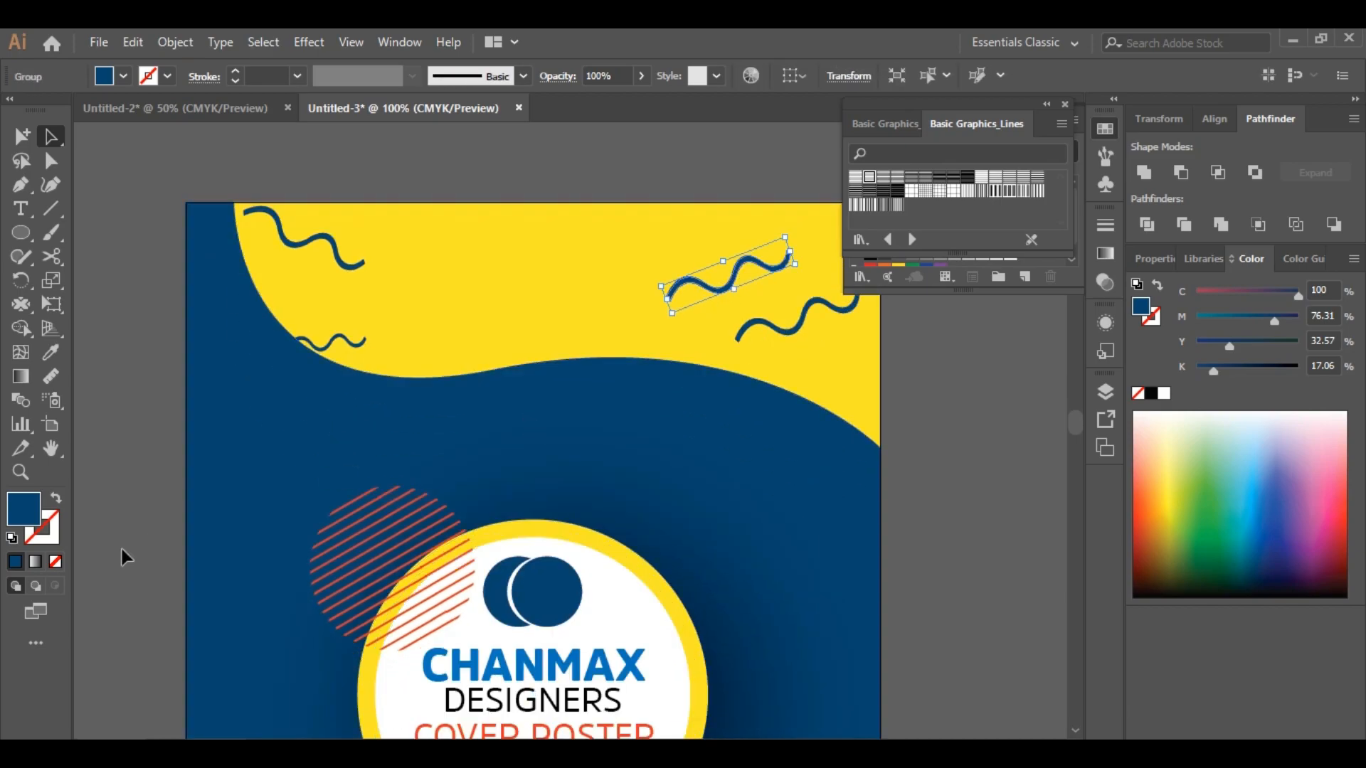
Color one of the wavy line copies with the orange swatch
{"action": "left_click", "coordinate": [20, 472]}
{"action": "left_click", "coordinate": [281, 475], "text": "alt"}
{"action": "scroll", "coordinate": [738, 473], "scroll_direction": "down", "scroll_amount": 2}
{"action": "left_click", "coordinate": [738, 472], "text": "alt"}
{"action": "left_click", "coordinate": [286, 571]}
{"action": "left_click", "coordinate": [52, 137]}
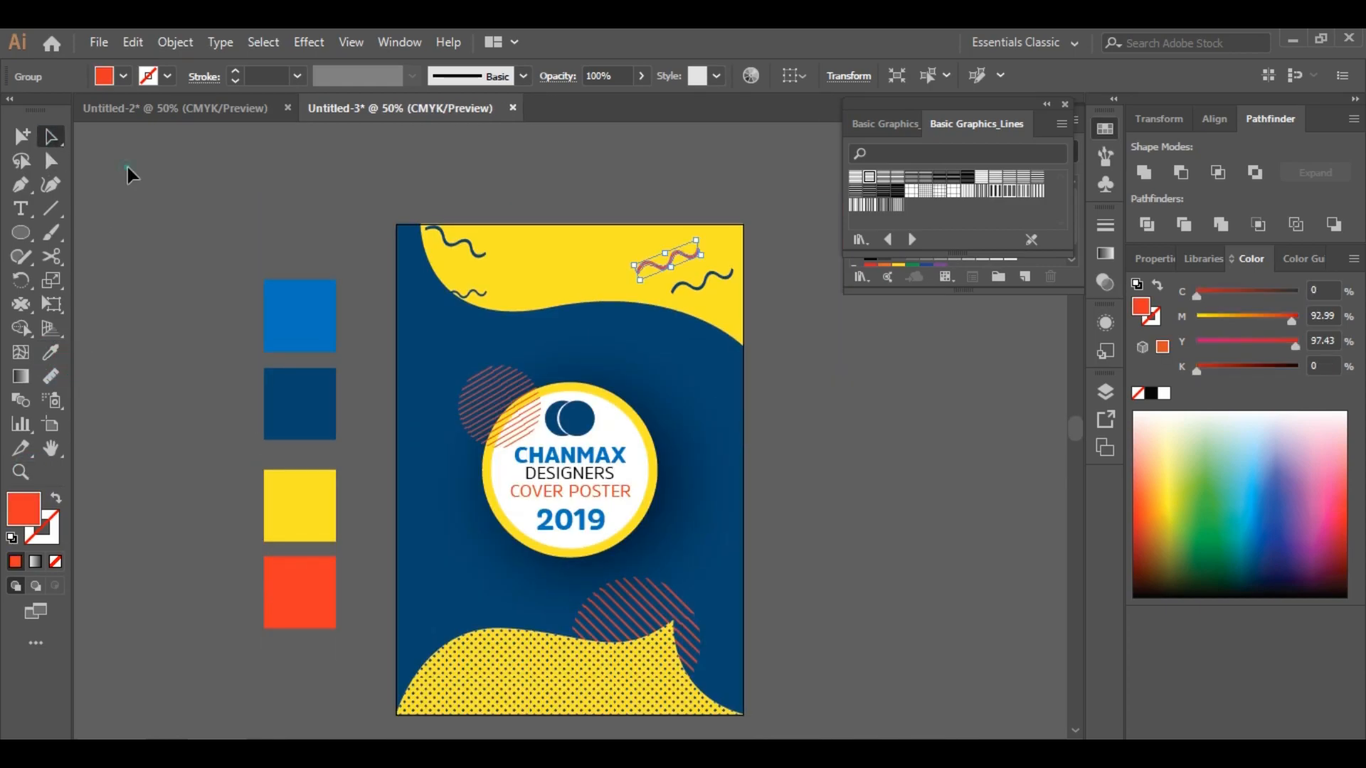
Place copies of the striped circle across the top yellow wave
{"action": "left_click", "coordinate": [800, 407]}
{"action": "scroll", "coordinate": [800, 406], "scroll_direction": "down", "scroll_amount": 1}
{"action": "left_click_drag", "start_coordinate": [692, 226], "coordinate": [619, 245]}
{"action": "left_click", "coordinate": [851, 386]}
{"action": "scroll", "coordinate": [851, 386], "scroll_direction": "down", "scroll_amount": 2}
{"action": "scroll", "coordinate": [851, 386], "scroll_direction": "up", "scroll_amount": 3}
{"action": "left_click_drag", "start_coordinate": [525, 405], "coordinate": [532, 300]}
{"action": "left_click", "coordinate": [833, 403]}
{"action": "left_click", "coordinate": [668, 263]}
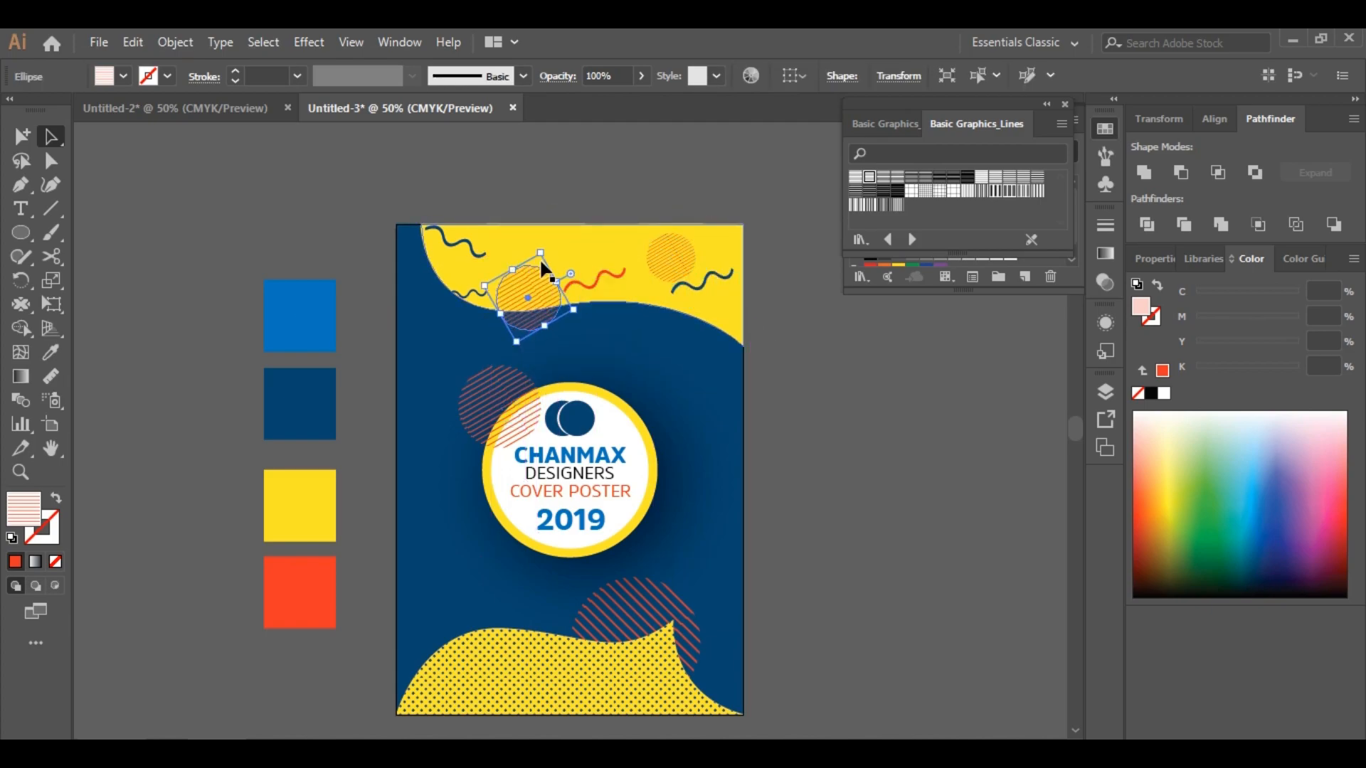
{"action": "left_click", "coordinate": [877, 450]}
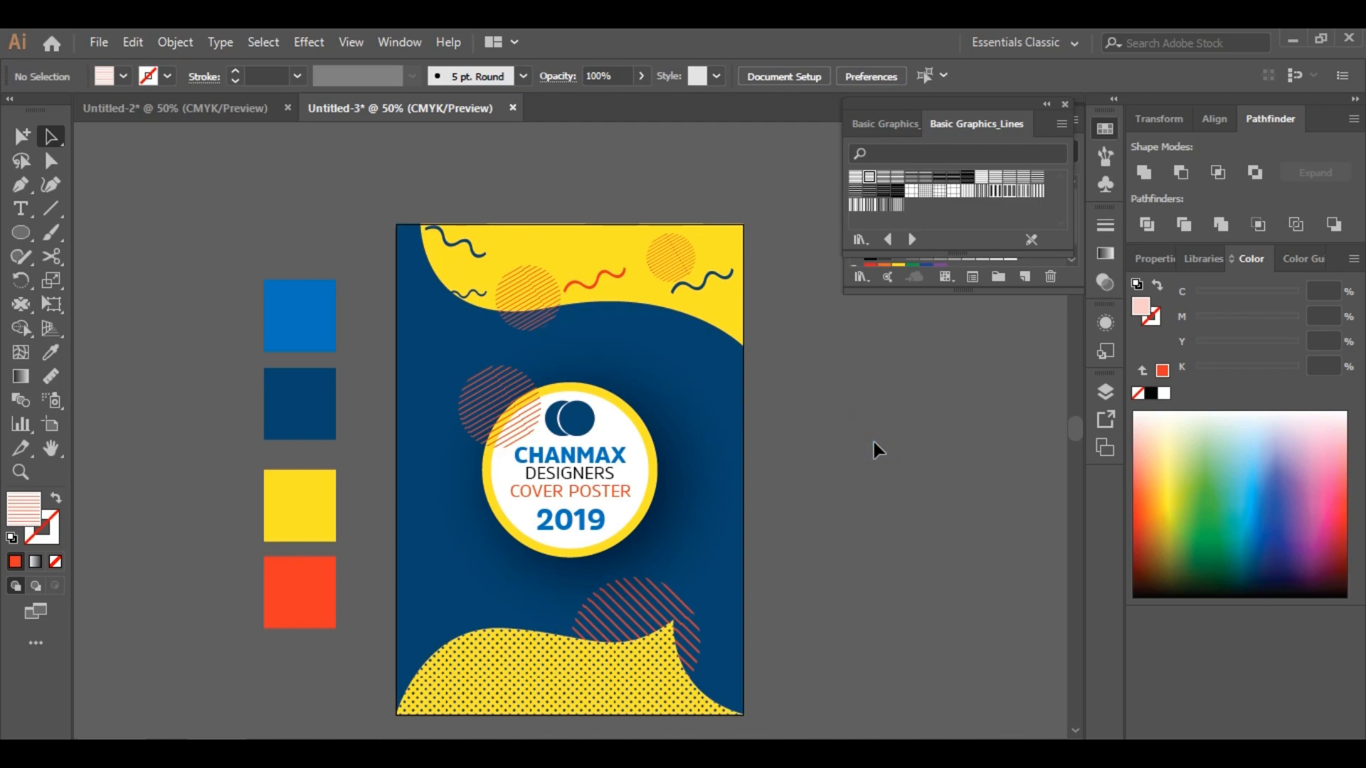
{"action": "scroll", "coordinate": [875, 447], "scroll_direction": "down", "scroll_amount": 1}
{"action": "left_click", "coordinate": [463, 220]}
{"action": "left_click", "coordinate": [461, 533]}
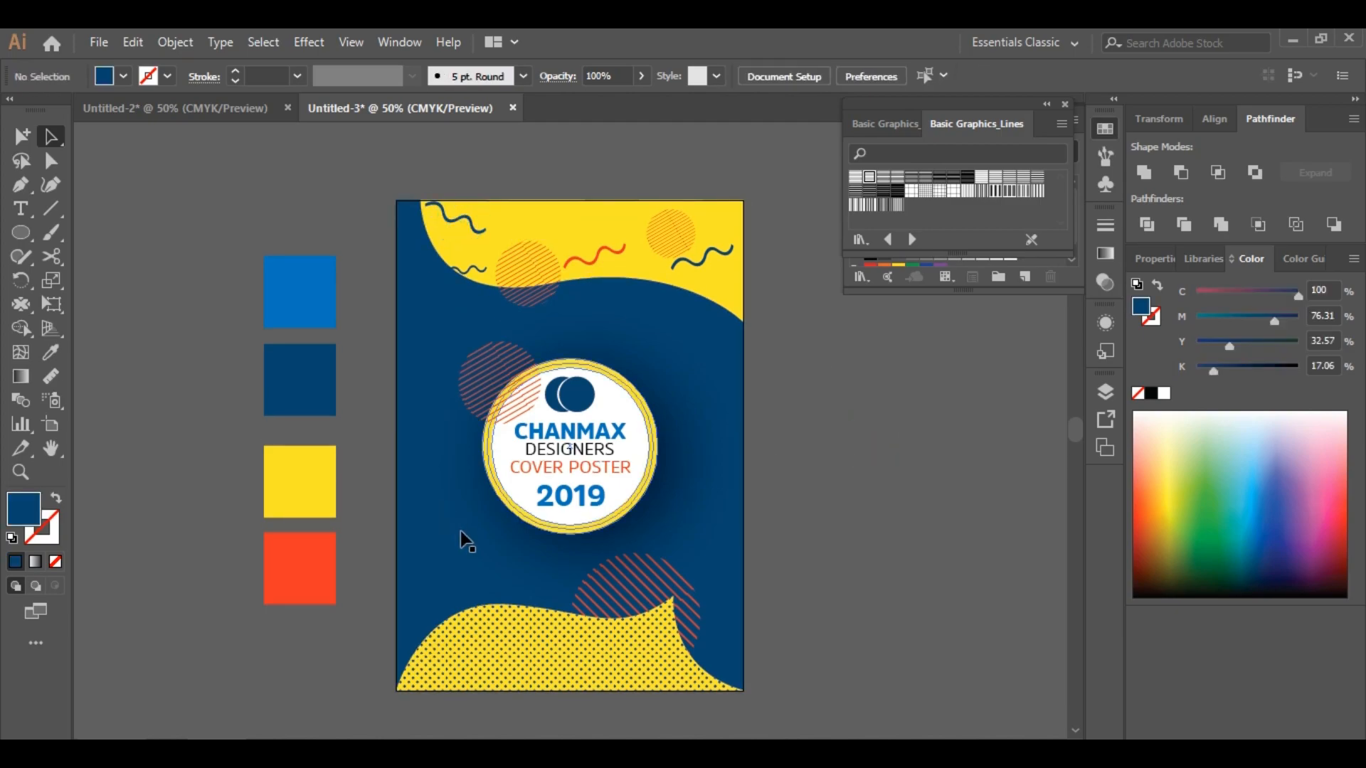
Copy a wavy line to the poster's lower right corner and color it white
{"action": "mouse_move", "coordinate": [465, 211]}
{"action": "left_mouse_down"}
{"action": "mouse_move", "coordinate": [461, 532]}
{"action": "mouse_move", "coordinate": [483, 413]}
{"action": "mouse_move", "coordinate": [569, 540]}
{"action": "mouse_move", "coordinate": [742, 655]}
{"action": "left_mouse_up"}
{"action": "double_click", "coordinate": [32, 512]}
{"action": "left_click", "coordinate": [1287, 231]}
{"action": "left_click", "coordinate": [835, 631]}
Draw a circle beside the artboard with a white 10 pt stroke and no fill
{"action": "scroll", "coordinate": [847, 615], "scroll_direction": "up", "scroll_amount": 2}
{"action": "scroll", "coordinate": [857, 594], "scroll_direction": "down", "scroll_amount": 3}
{"action": "key", "text": "l"}
{"action": "left_click_drag", "start_coordinate": [878, 453], "coordinate": [931, 484]}
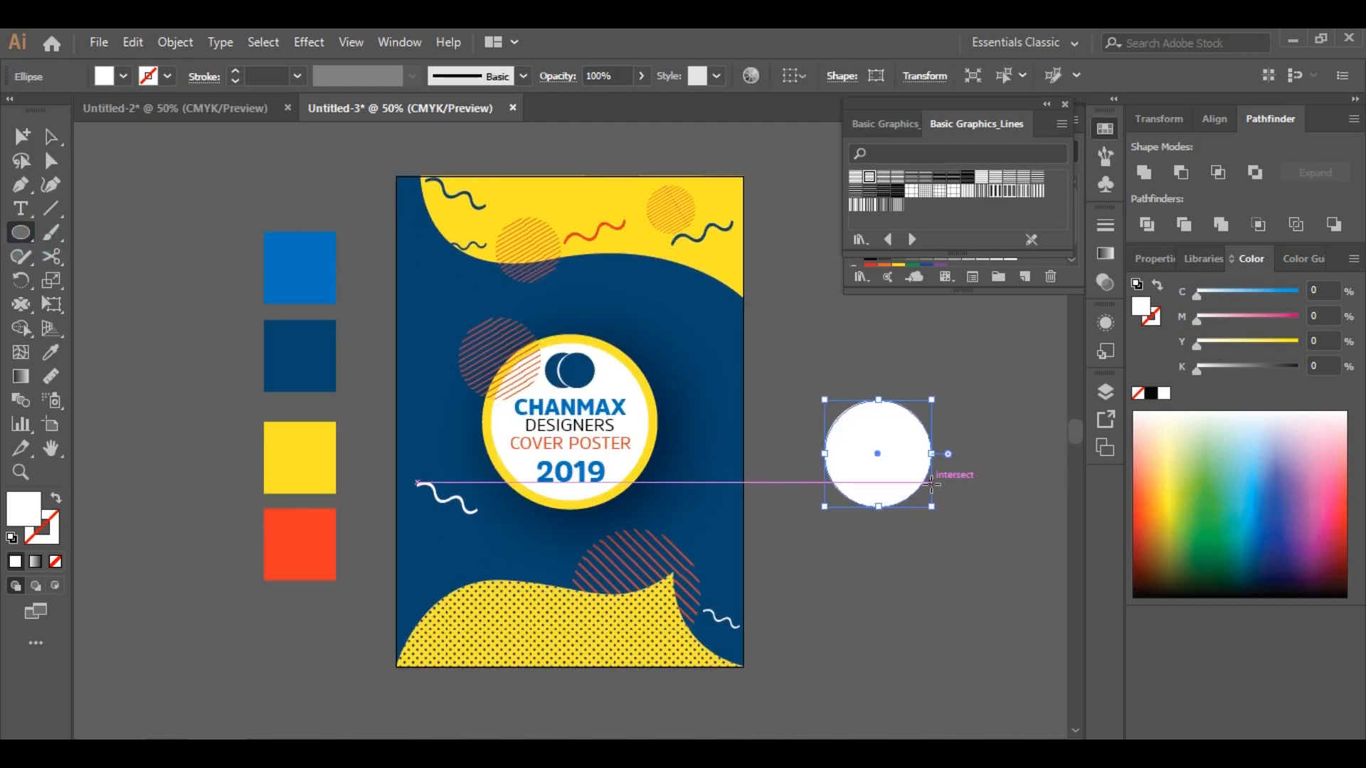
{"action": "left_click", "coordinate": [56, 541]}
{"action": "left_click", "coordinate": [16, 561]}
{"action": "left_click", "coordinate": [238, 71]}
{"action": "left_click", "coordinate": [22, 507]}
{"action": "left_click", "coordinate": [55, 561]}
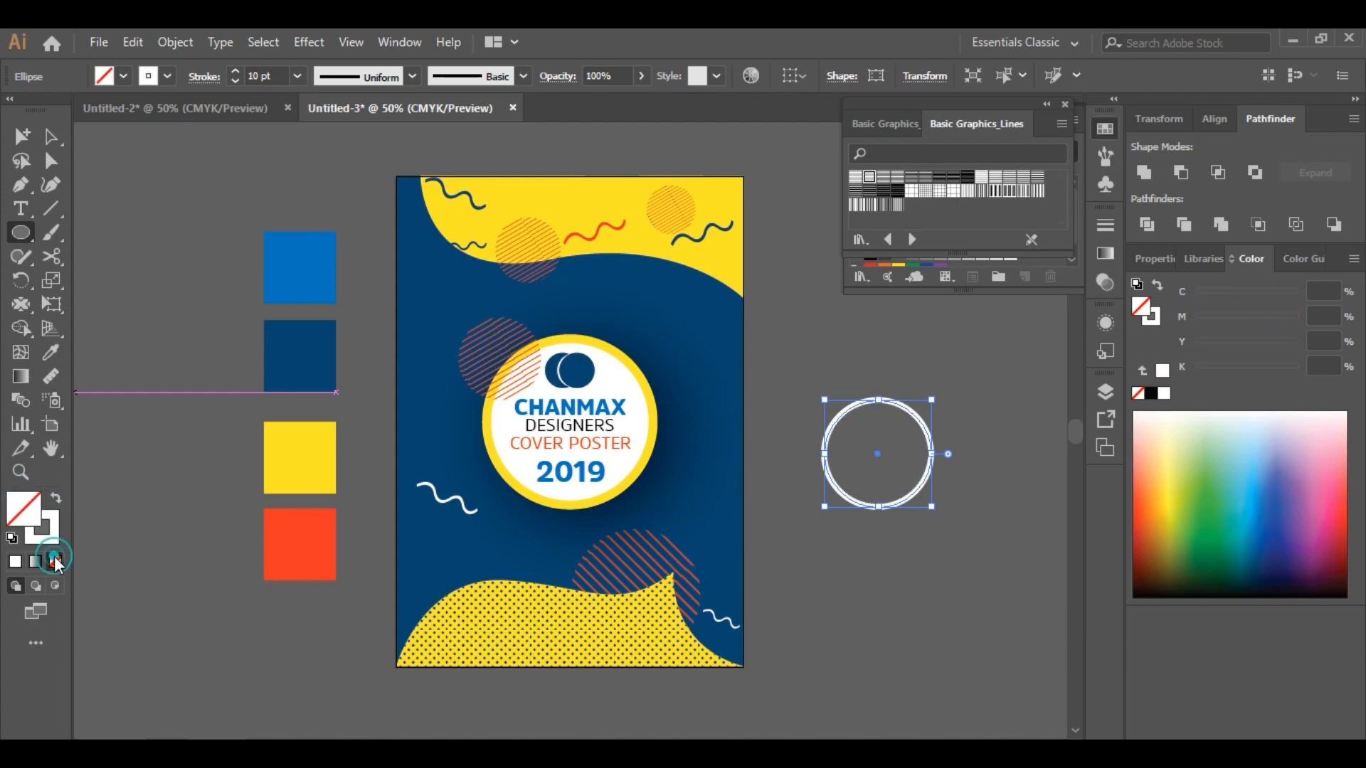
Try to open the circle into an arc by removing and deleting its anchor points
{"action": "left_click", "coordinate": [51, 137]}
{"action": "left_click", "coordinate": [144, 163]}
{"action": "left_click", "coordinate": [873, 505]}
{"action": "left_click_drag", "start_coordinate": [23, 185], "coordinate": [117, 232]}
{"action": "left_click", "coordinate": [823, 453]}
{"action": "key", "text": "ctrl+z"}
{"action": "left_click", "coordinate": [878, 400]}
{"action": "left_click", "coordinate": [823, 454]}
{"action": "key", "text": "ctrl+z"}
{"action": "key", "text": "ctrl+z"}
{"action": "left_click", "coordinate": [175, 42]}
{"action": "left_click", "coordinate": [263, 247]}
{"action": "left_click", "coordinate": [634, 515]}
{"action": "left_click", "coordinate": [881, 417]}
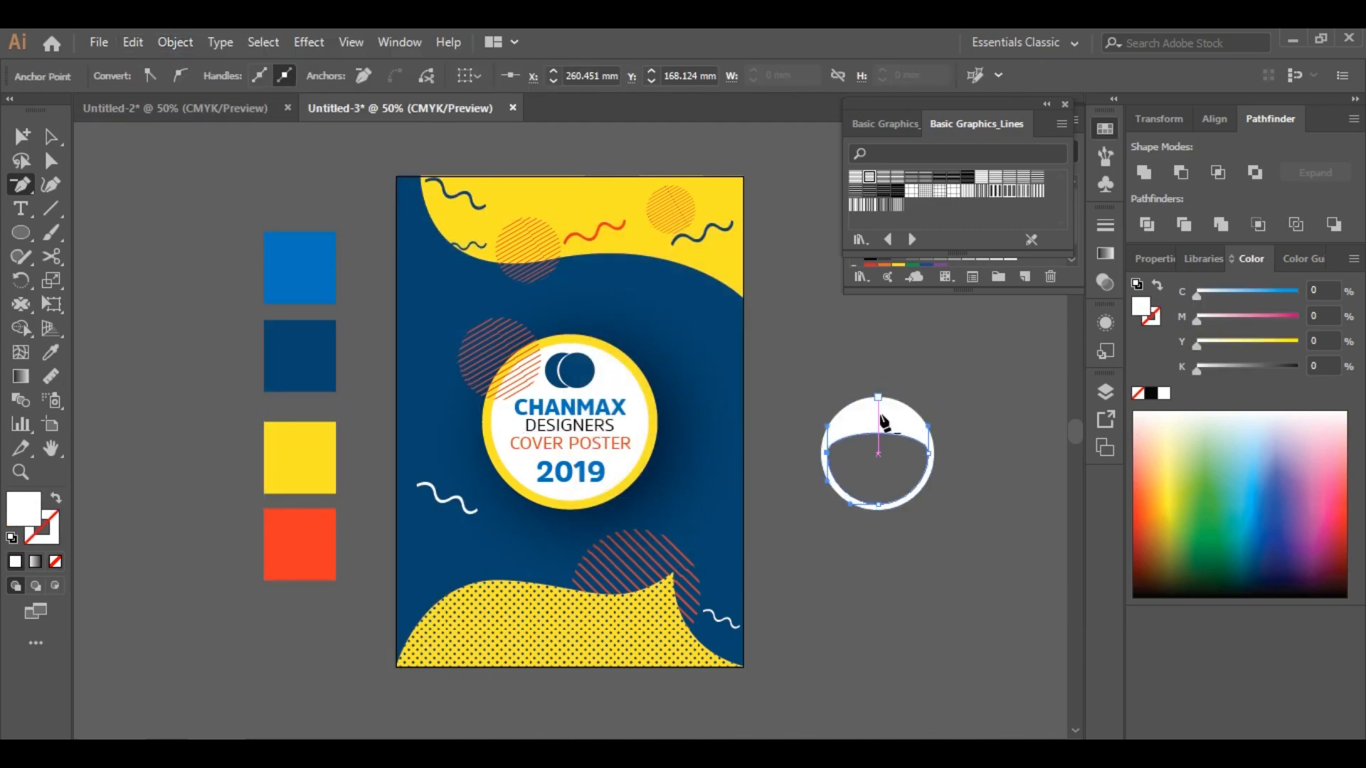
{"action": "left_click", "coordinate": [828, 452]}
{"action": "left_click", "coordinate": [928, 453]}
{"action": "left_click", "coordinate": [52, 136]}
{"action": "mouse_move", "coordinate": [993, 502]}
{"action": "left_mouse_down"}
{"action": "mouse_move", "coordinate": [881, 415]}
{"action": "mouse_move", "coordinate": [921, 518]}
{"action": "left_mouse_up"}
{"action": "key", "text": "Delete"}
Recreate the circle with a white 10 pt stroke and no fill
{"action": "key", "text": "l"}
{"action": "left_click", "coordinate": [53, 522]}
{"action": "left_click", "coordinate": [16, 561]}
{"action": "left_click", "coordinate": [24, 506]}
{"action": "left_click", "coordinate": [237, 71]}
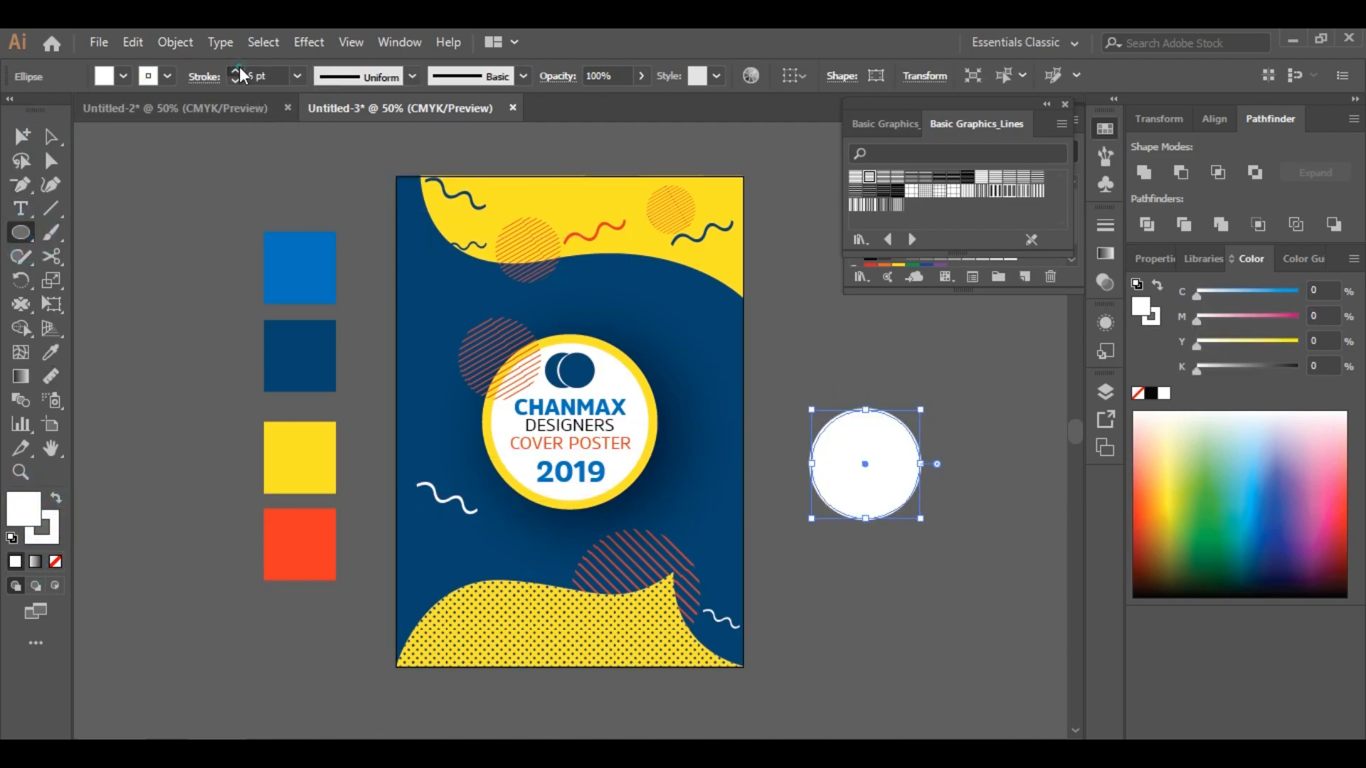
{"action": "left_click", "coordinate": [56, 561]}
Cut the circle at its top and bottom anchor points with the Scissors tool
{"action": "left_click", "coordinate": [51, 256]}
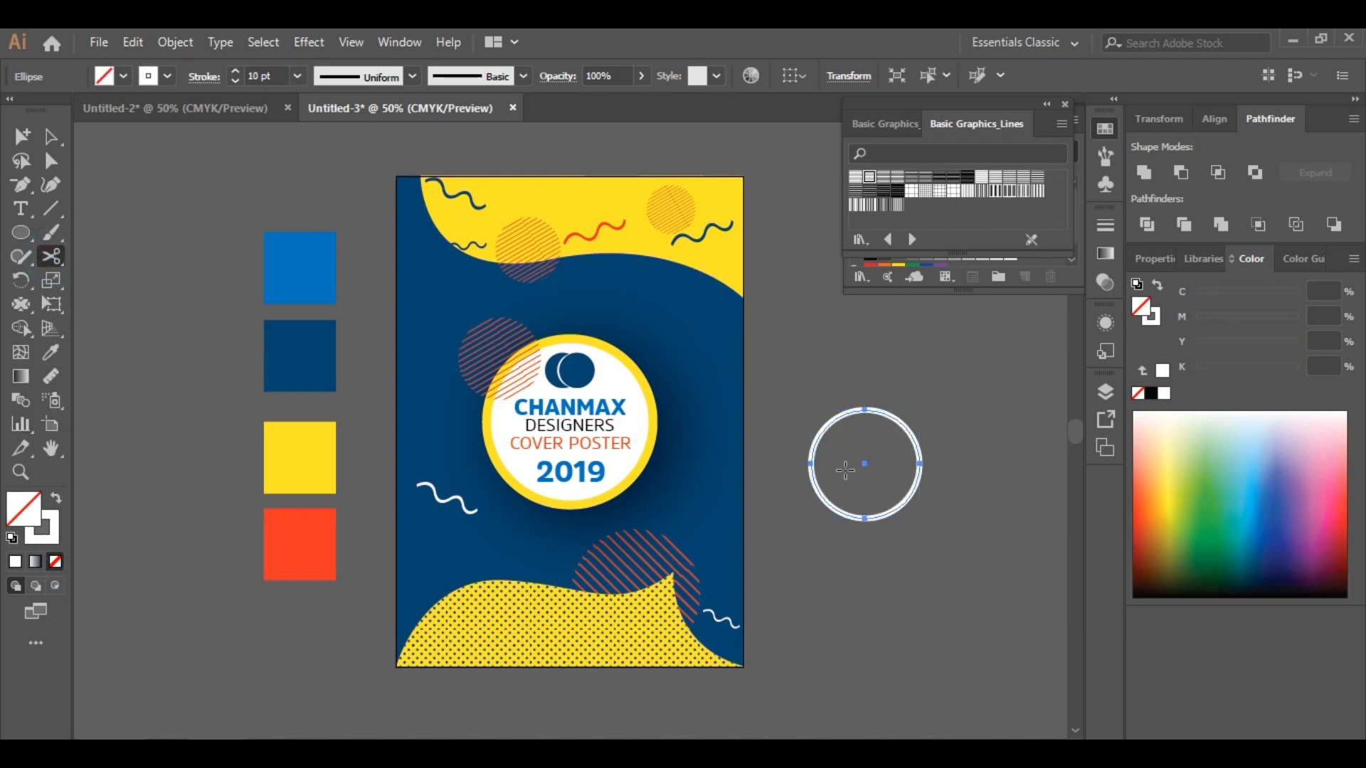
{"action": "left_click", "coordinate": [865, 410]}
{"action": "left_click", "coordinate": [865, 410]}
{"action": "left_click", "coordinate": [875, 427]}
{"action": "key", "text": "p"}
{"action": "left_click", "coordinate": [810, 464]}
{"action": "key", "text": "ctrl+z"}
{"action": "left_click", "coordinate": [865, 520]}
{"action": "key", "text": "ctrl+z"}
{"action": "left_click", "coordinate": [51, 256]}
{"action": "left_click", "coordinate": [865, 519]}
{"action": "left_click", "coordinate": [24, 185]}
{"action": "left_click", "coordinate": [865, 519]}
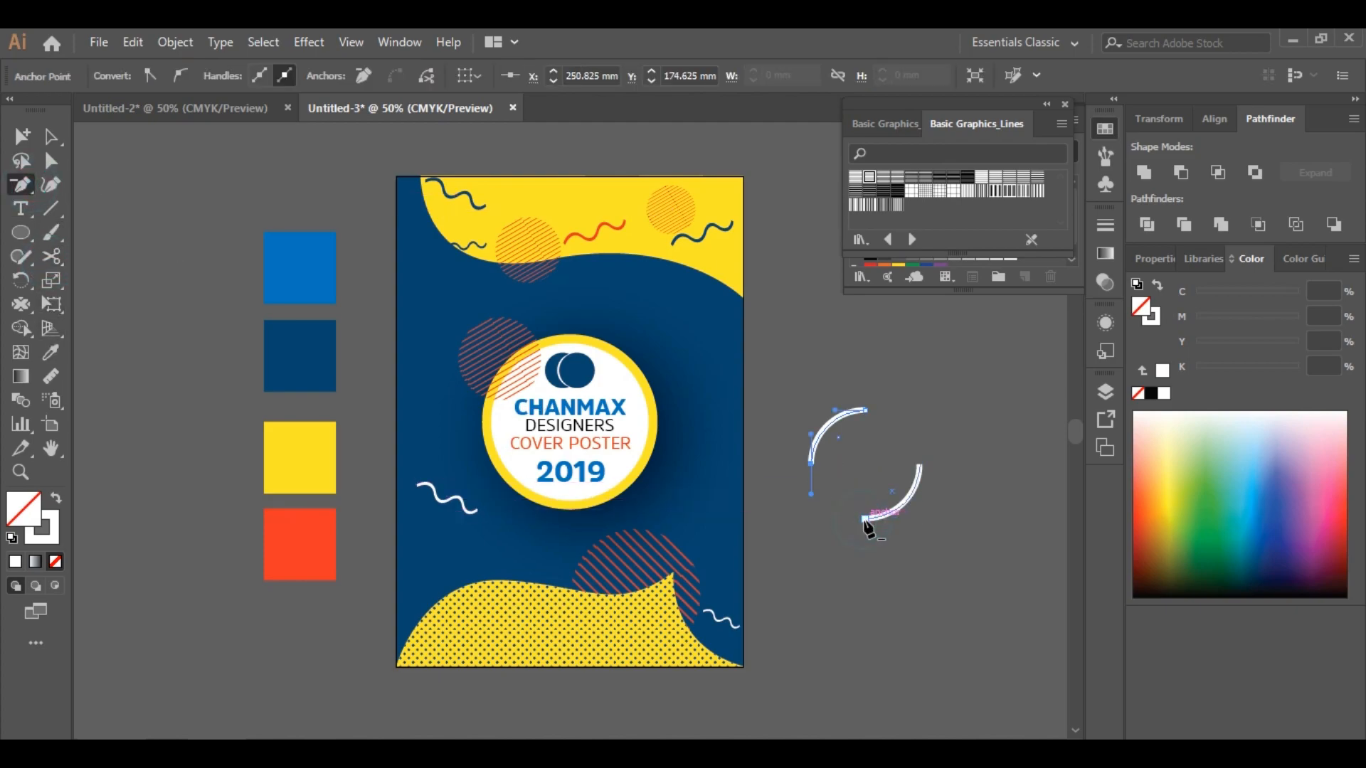
{"action": "key", "text": "ctrl+z"}
{"action": "key", "text": "c"}
{"action": "left_click", "coordinate": [866, 412]}
{"action": "left_click", "coordinate": [871, 429]}
{"action": "key", "text": "a"}
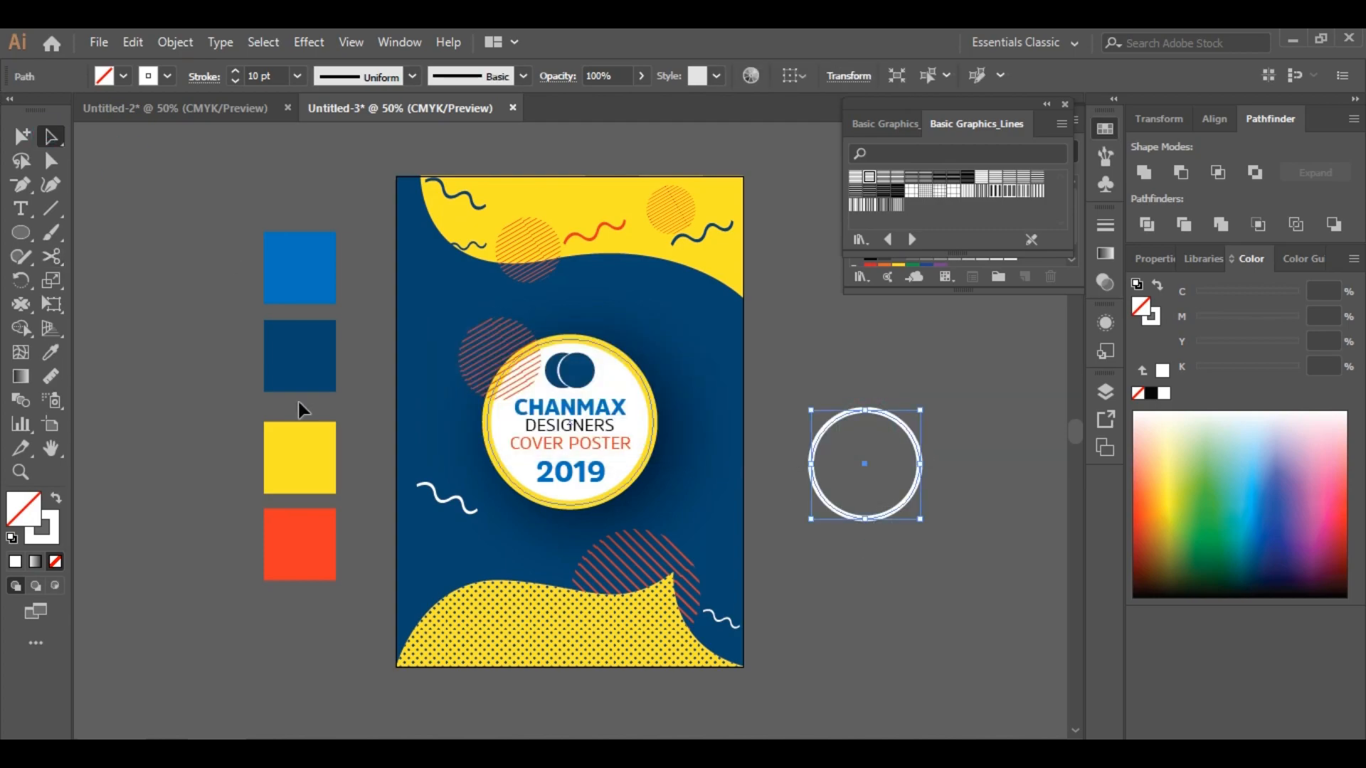
{"action": "left_click", "coordinate": [864, 411]}
{"action": "left_click", "coordinate": [872, 439]}
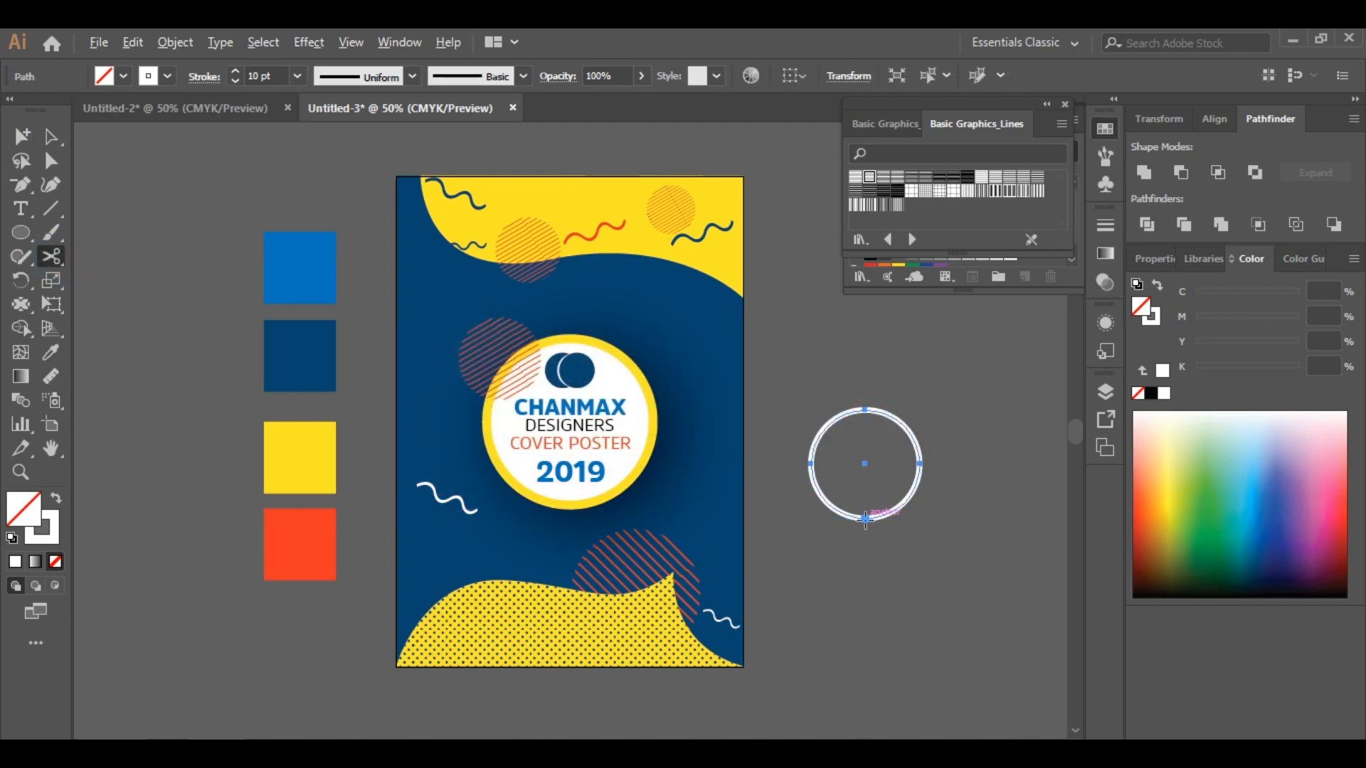
{"action": "left_click", "coordinate": [865, 520], "text": "alt"}
{"action": "left_click", "coordinate": [867, 432]}
{"action": "left_click", "coordinate": [868, 435]}
{"action": "left_click", "coordinate": [869, 435]}
{"action": "double_click", "coordinate": [867, 519]}
{"action": "left_click", "coordinate": [873, 427]}
{"action": "key", "text": "p"}
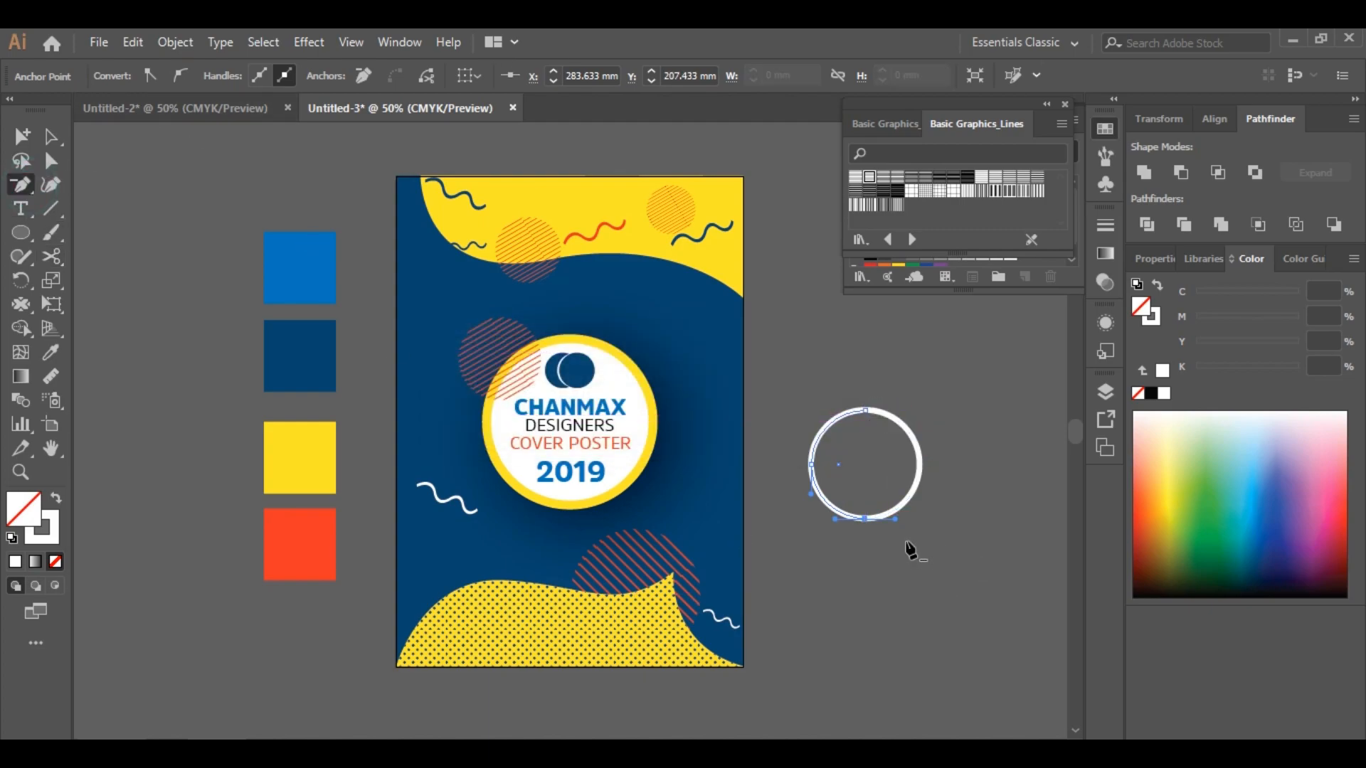
{"action": "left_click", "coordinate": [866, 411]}
Group the cut arc and move it onto the poster to the right of the badge
{"action": "left_click", "coordinate": [59, 132]}
{"action": "left_click_drag", "start_coordinate": [911, 603], "coordinate": [831, 498]}
{"action": "left_click", "coordinate": [185, 46]}
{"action": "left_click", "coordinate": [286, 249]}
{"action": "left_click", "coordinate": [653, 542]}
{"action": "left_click", "coordinate": [881, 563]}
{"action": "left_click", "coordinate": [904, 504]}
{"action": "left_click_drag", "start_coordinate": [922, 521], "coordinate": [709, 482]}
Color the arc orange and drag a copy up toward the badge's upper right
{"action": "left_click", "coordinate": [953, 461]}
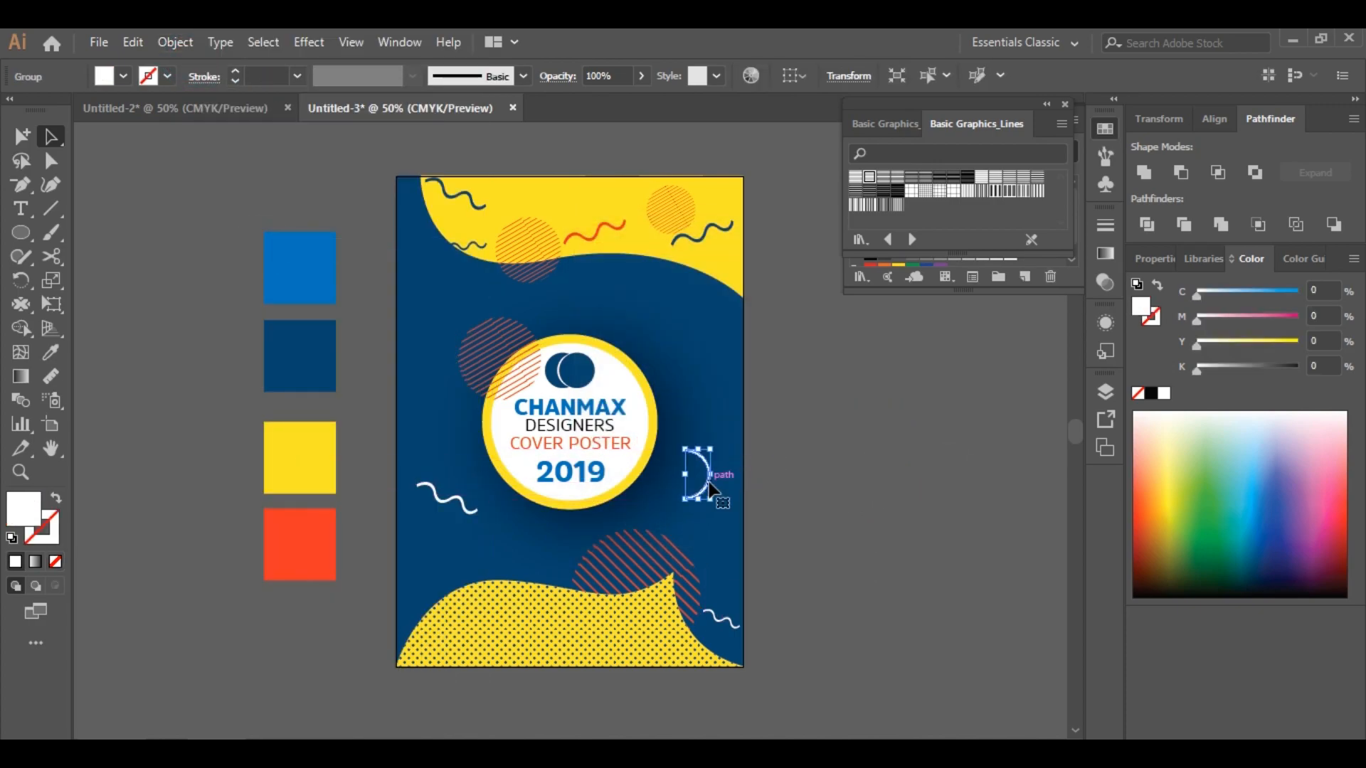
{"action": "left_click", "coordinate": [298, 544]}
{"action": "left_click", "coordinate": [50, 136]}
{"action": "left_click", "coordinate": [696, 491]}
{"action": "left_click_drag", "start_coordinate": [699, 491], "coordinate": [723, 393], "text": "alt"}
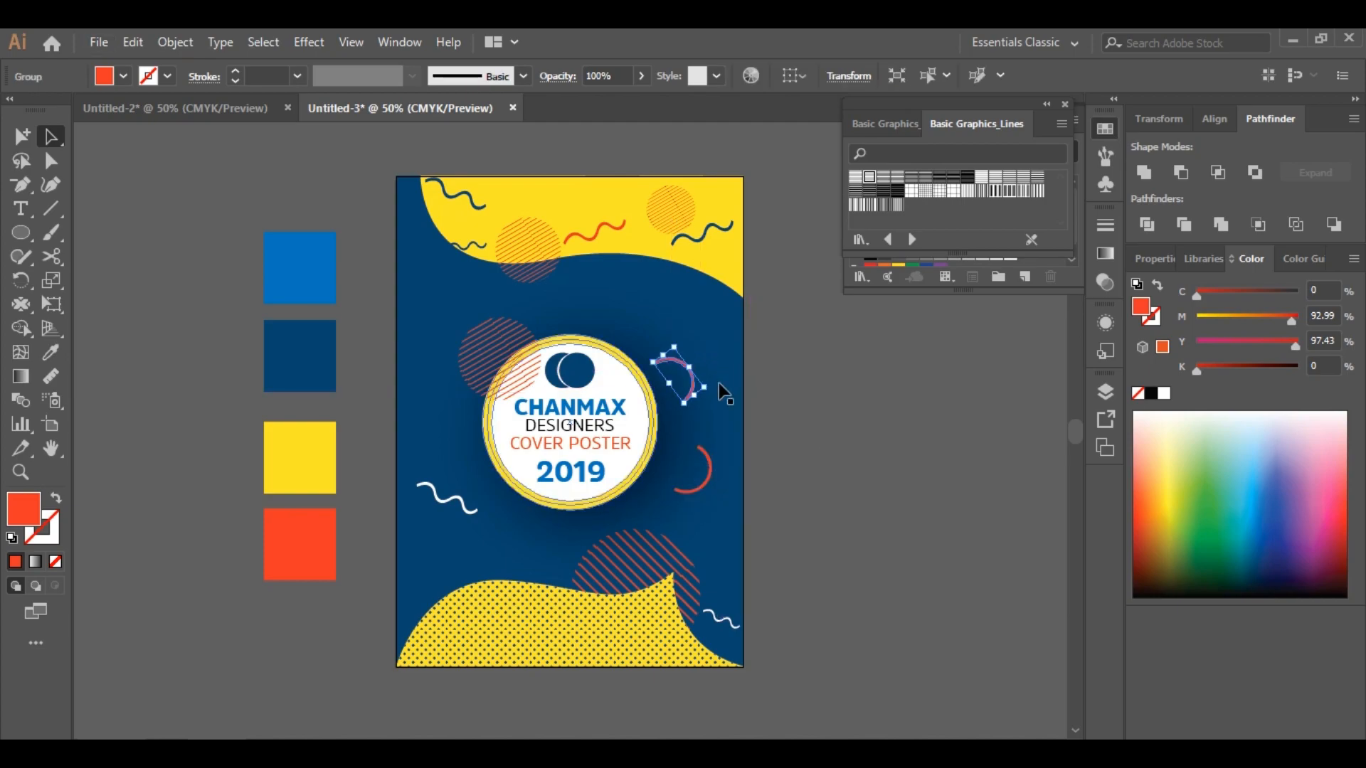
Color the arc copy with the yellow swatch
{"action": "left_click", "coordinate": [51, 352]}
{"action": "left_click", "coordinate": [295, 455]}
{"action": "left_click", "coordinate": [51, 136]}
{"action": "left_click", "coordinate": [782, 579]}
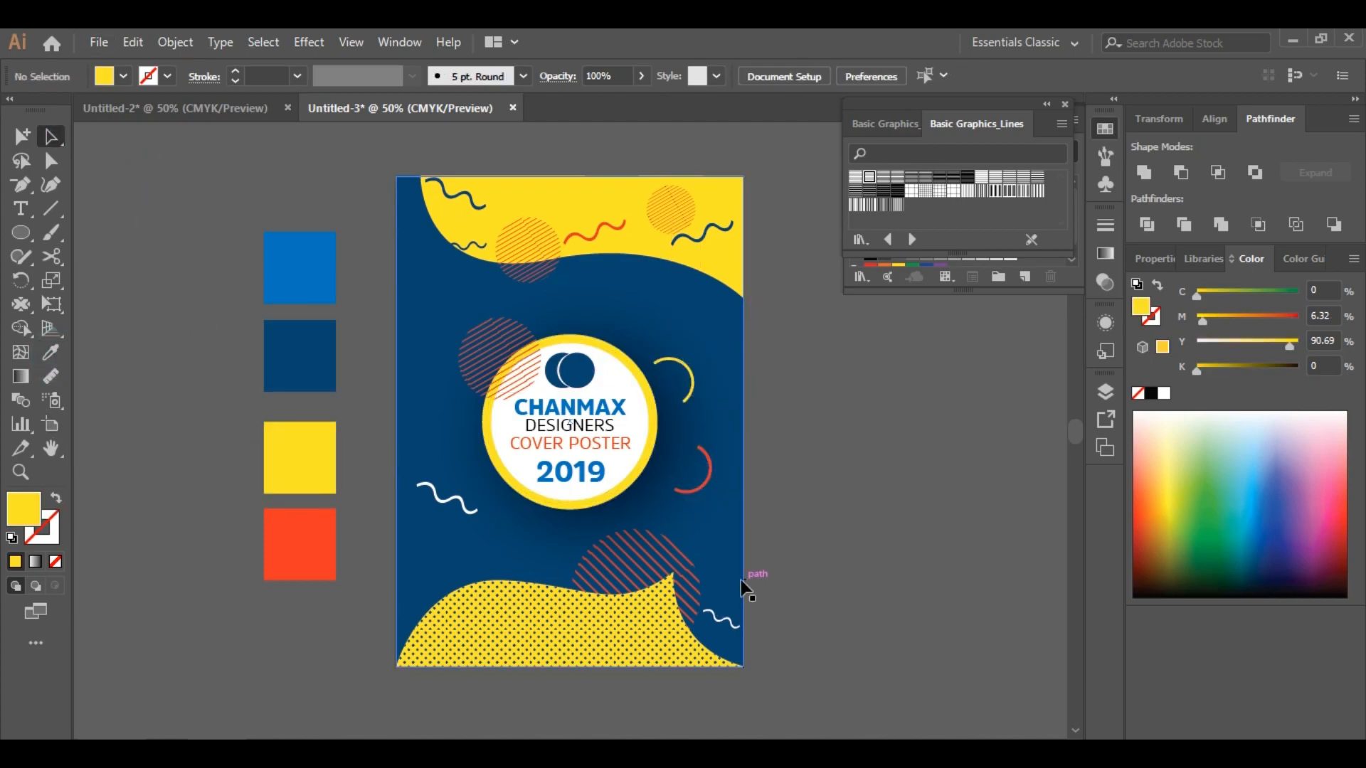
Copy the yellow arc below the badge's lower left and color it white
{"action": "left_click", "coordinate": [692, 386]}
{"action": "left_click_drag", "start_coordinate": [703, 387], "coordinate": [530, 543]}
{"action": "double_click", "coordinate": [24, 509]}
{"action": "left_click", "coordinate": [846, 224]}
{"action": "left_click", "coordinate": [1280, 230]}
{"action": "left_click", "coordinate": [815, 603]}
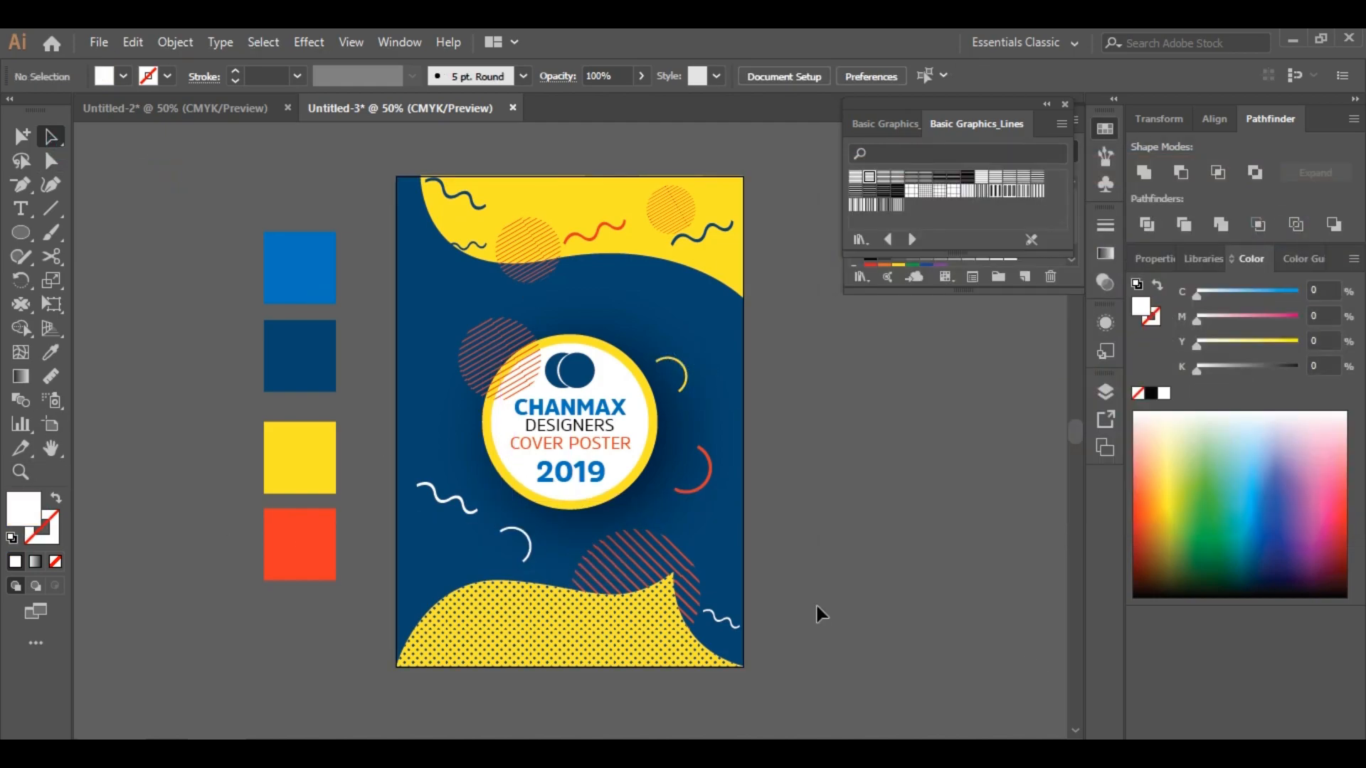
Copy the white arc onto the top yellow wave and color it navy
{"action": "left_click", "coordinate": [530, 542]}
{"action": "left_click_drag", "start_coordinate": [520, 535], "coordinate": [571, 193]}
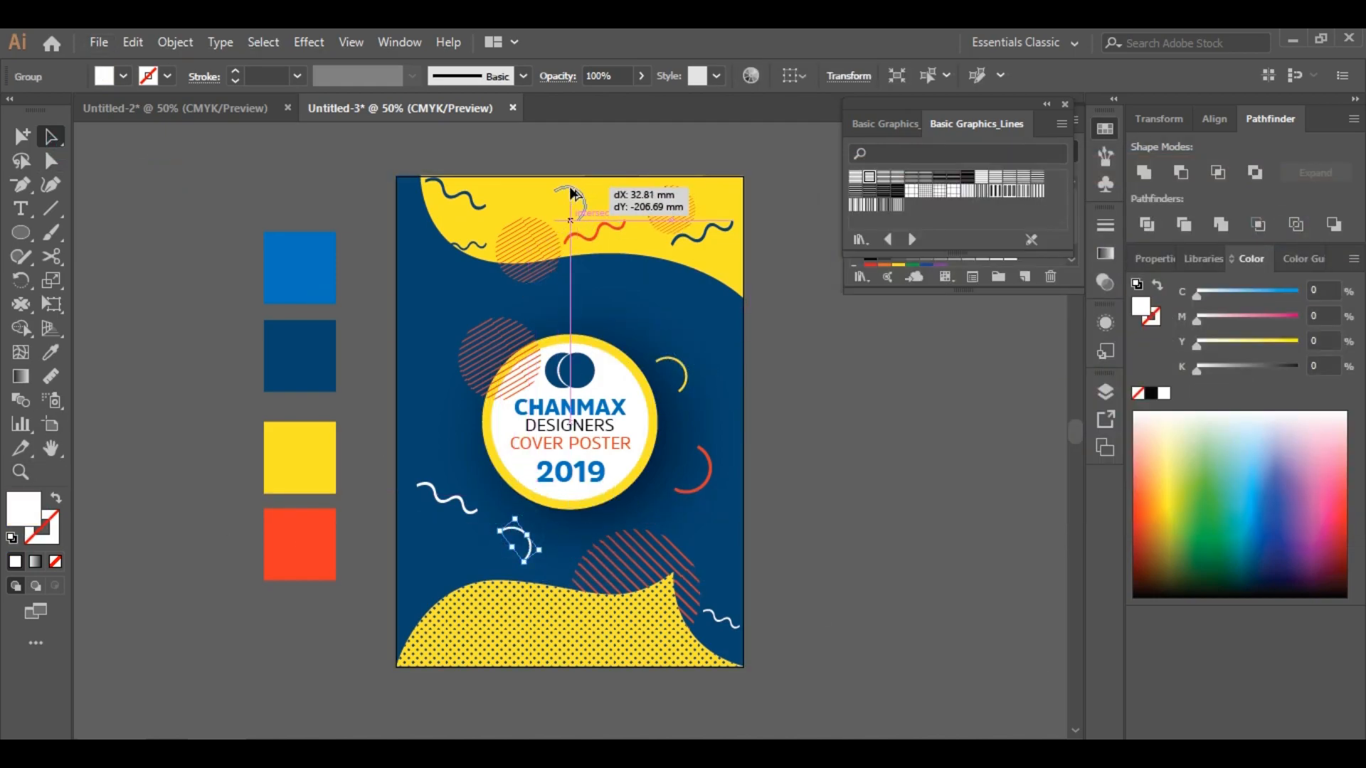
{"action": "left_click", "coordinate": [53, 350]}
{"action": "left_click", "coordinate": [298, 350]}
{"action": "left_click", "coordinate": [55, 136]}
{"action": "left_click", "coordinate": [170, 241]}
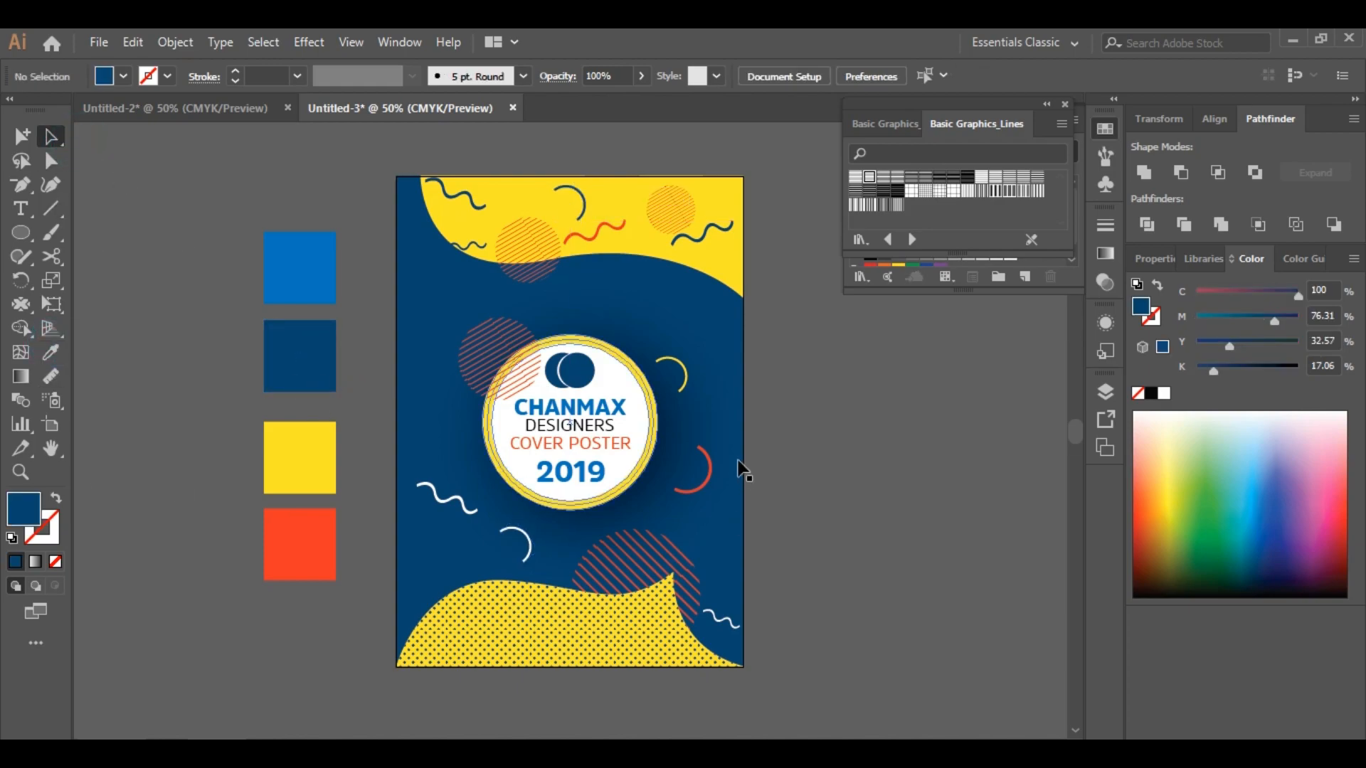
{"action": "left_click", "coordinate": [706, 481]}
{"action": "left_click_drag", "start_coordinate": [710, 485], "coordinate": [818, 528]}
{"action": "key", "text": "ctrl+z"}
{"action": "left_click", "coordinate": [849, 487]}
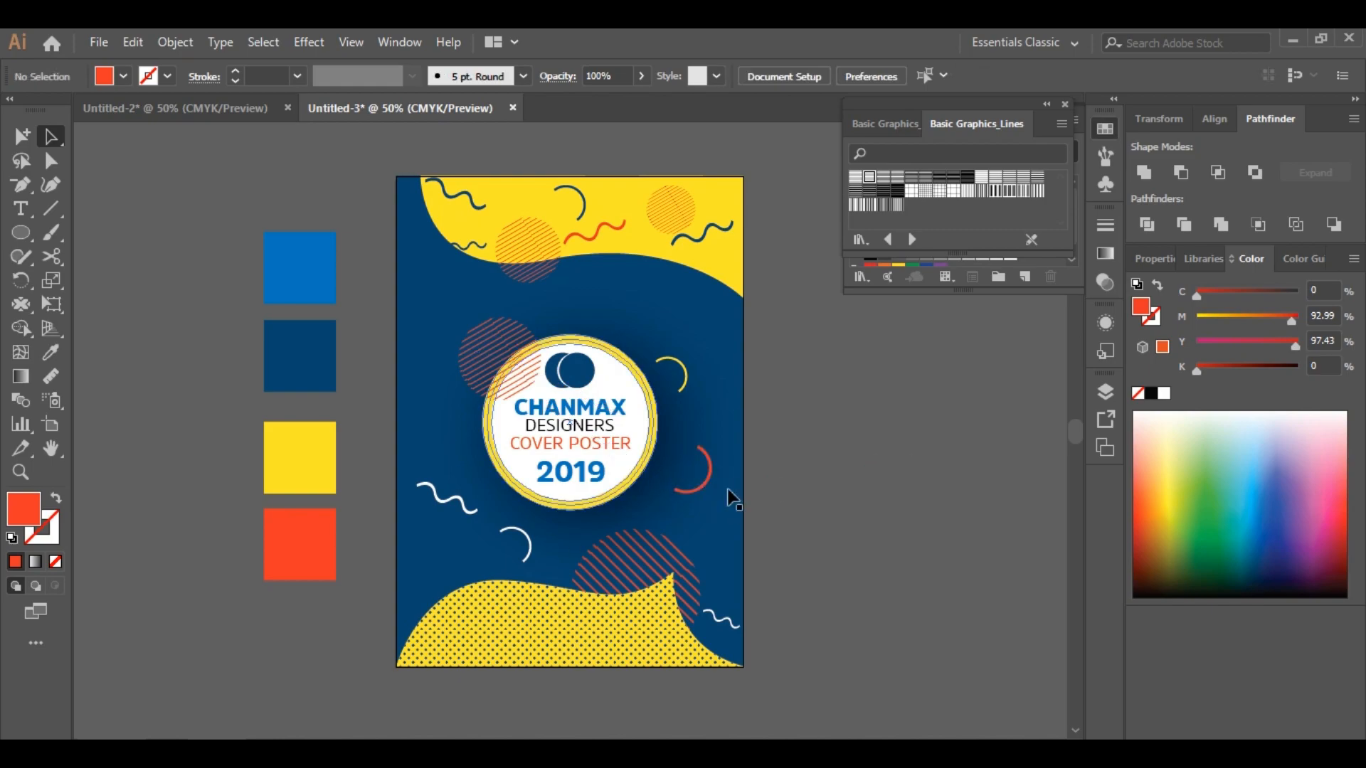
Copy the yellow arc to the badge's left side and color one copy orange
{"action": "left_click", "coordinate": [686, 377]}
{"action": "left_click", "coordinate": [673, 382]}
{"action": "left_click_drag", "start_coordinate": [685, 374], "coordinate": [467, 475]}
{"action": "left_click", "coordinate": [859, 489]}
{"action": "left_click", "coordinate": [431, 363]}
{"action": "left_click", "coordinate": [51, 353]}
{"action": "left_click", "coordinate": [281, 558]}
{"action": "left_click", "coordinate": [51, 137]}
{"action": "left_click", "coordinate": [178, 384]}
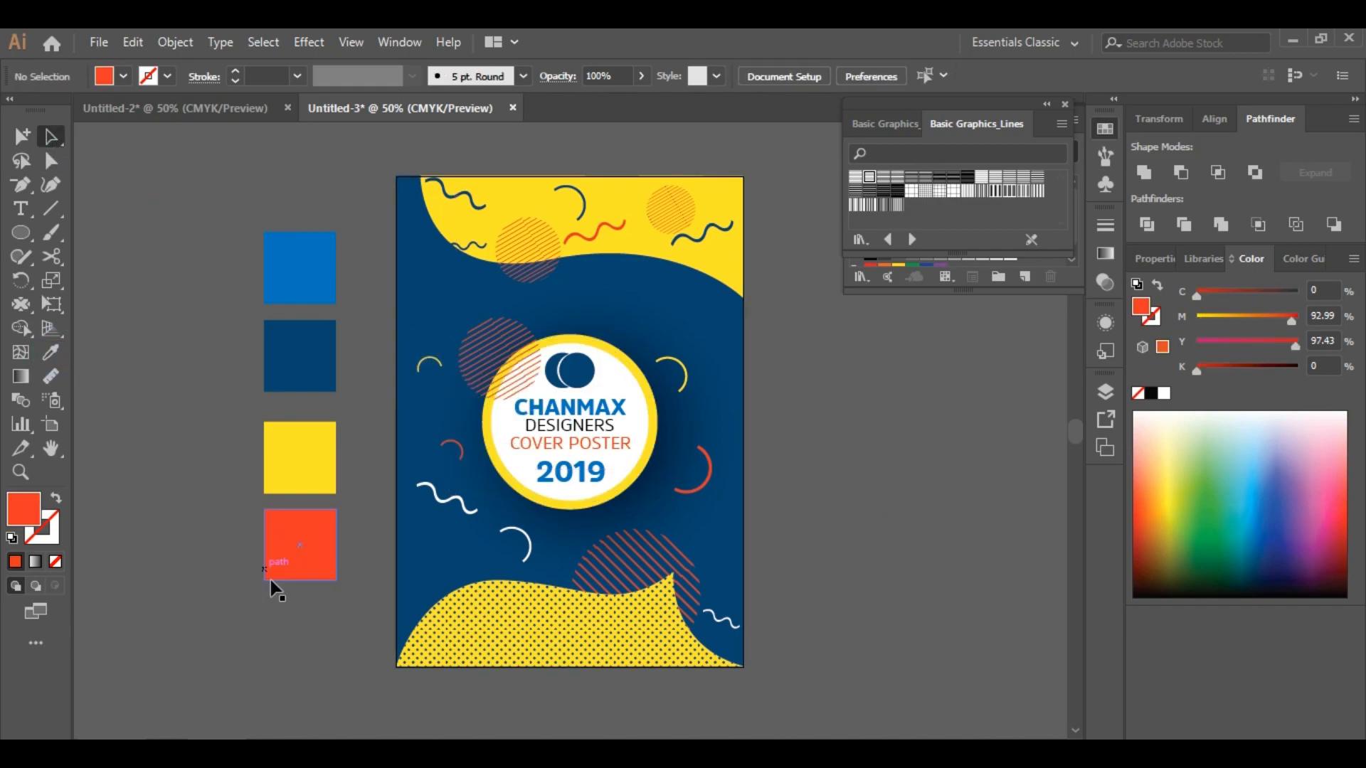
Copy an arc above the badge and color it orange
{"action": "left_click", "coordinate": [687, 383]}
{"action": "left_click_drag", "start_coordinate": [687, 383], "coordinate": [605, 304]}
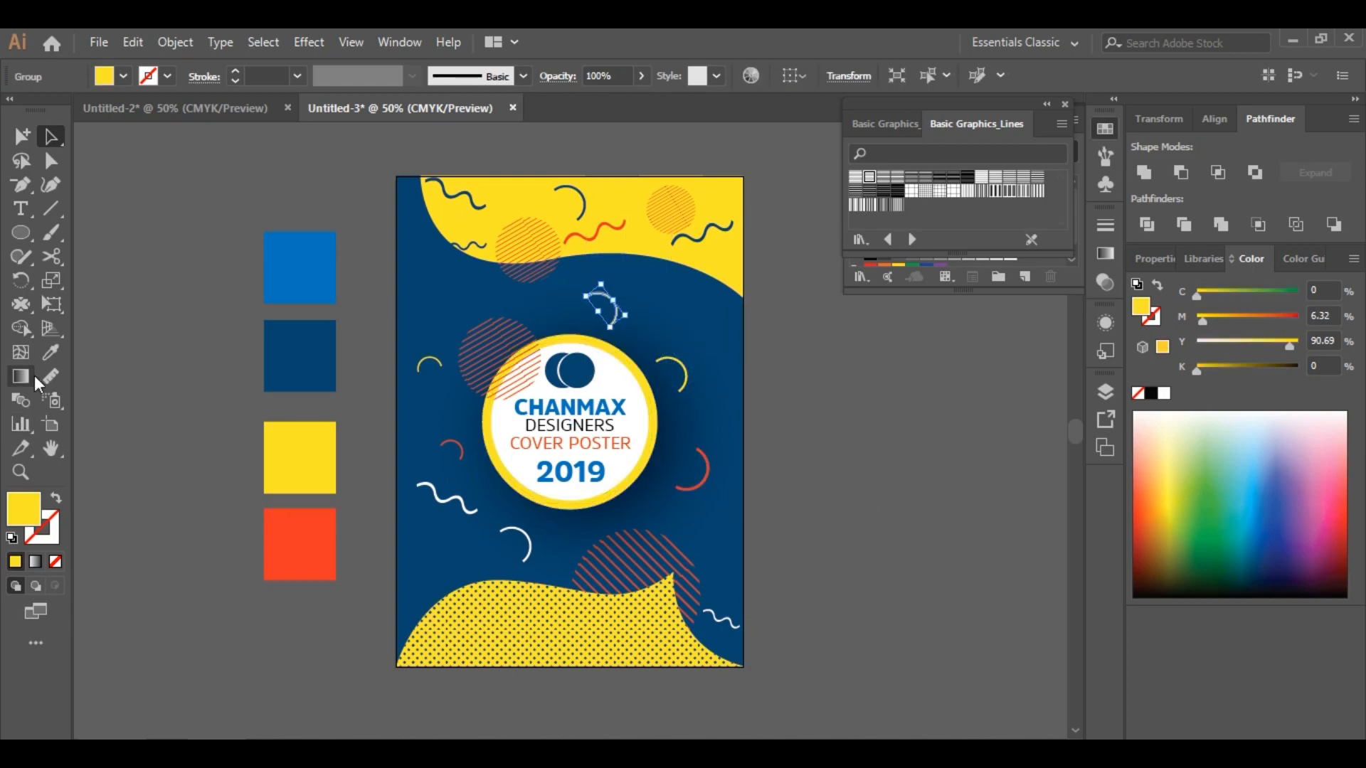
{"action": "left_click", "coordinate": [286, 534]}
{"action": "left_click", "coordinate": [51, 136]}
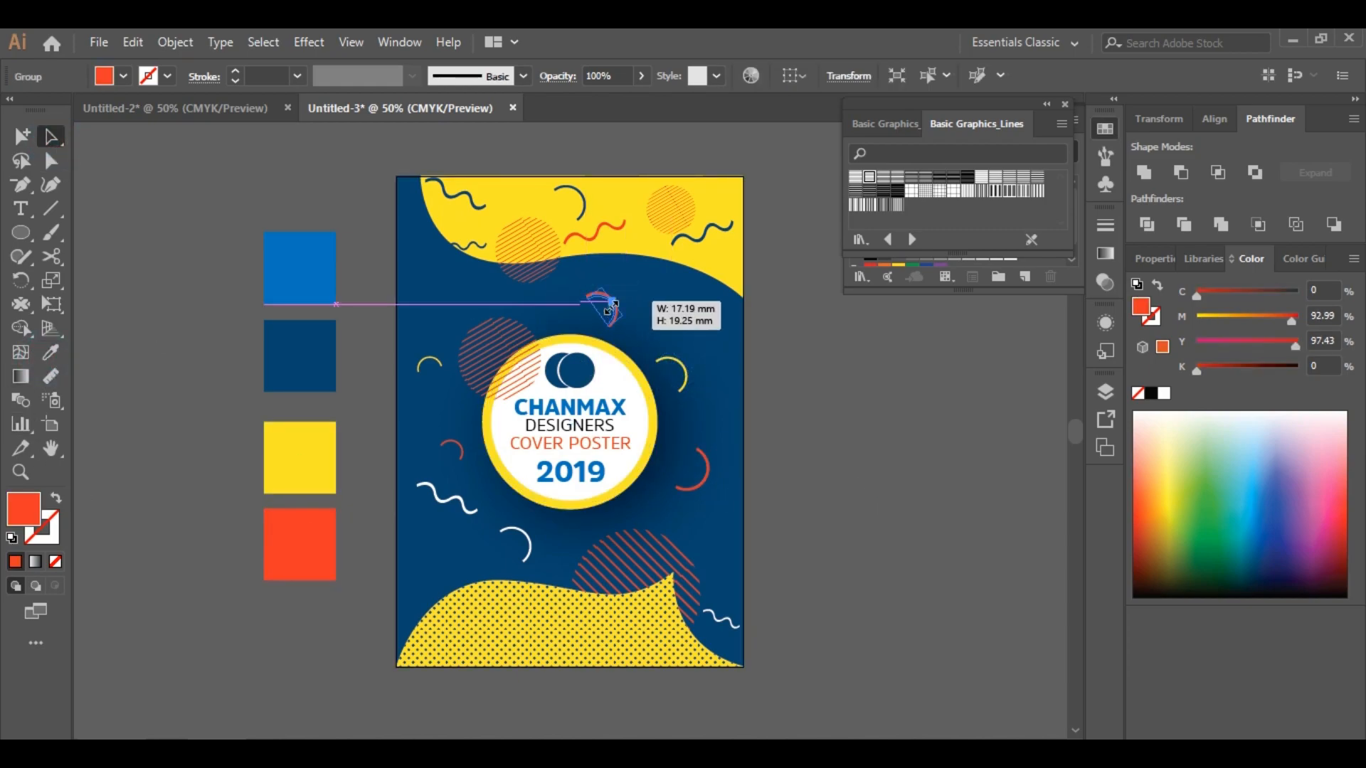
{"action": "left_click", "coordinate": [859, 368]}
{"action": "scroll", "coordinate": [859, 368], "scroll_direction": "down", "scroll_amount": 2}
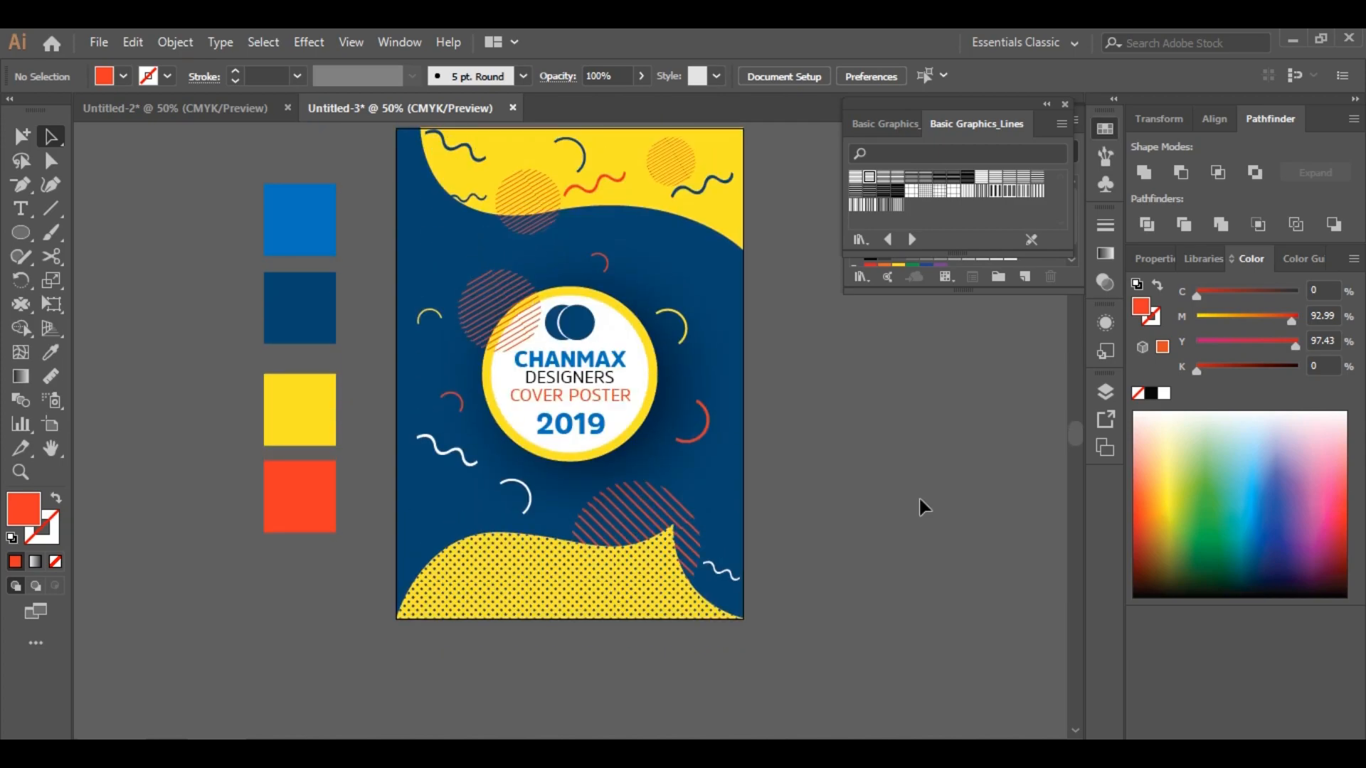
Draw a square beside the artboard, rotate it into a diamond, and fill it with a line pattern swatch
{"action": "right_click", "coordinate": [30, 233]}
{"action": "left_click", "coordinate": [106, 233]}
{"action": "left_click_drag", "start_coordinate": [116, 545], "coordinate": [179, 608]}
{"action": "left_click_drag", "start_coordinate": [183, 543], "coordinate": [186, 579]}
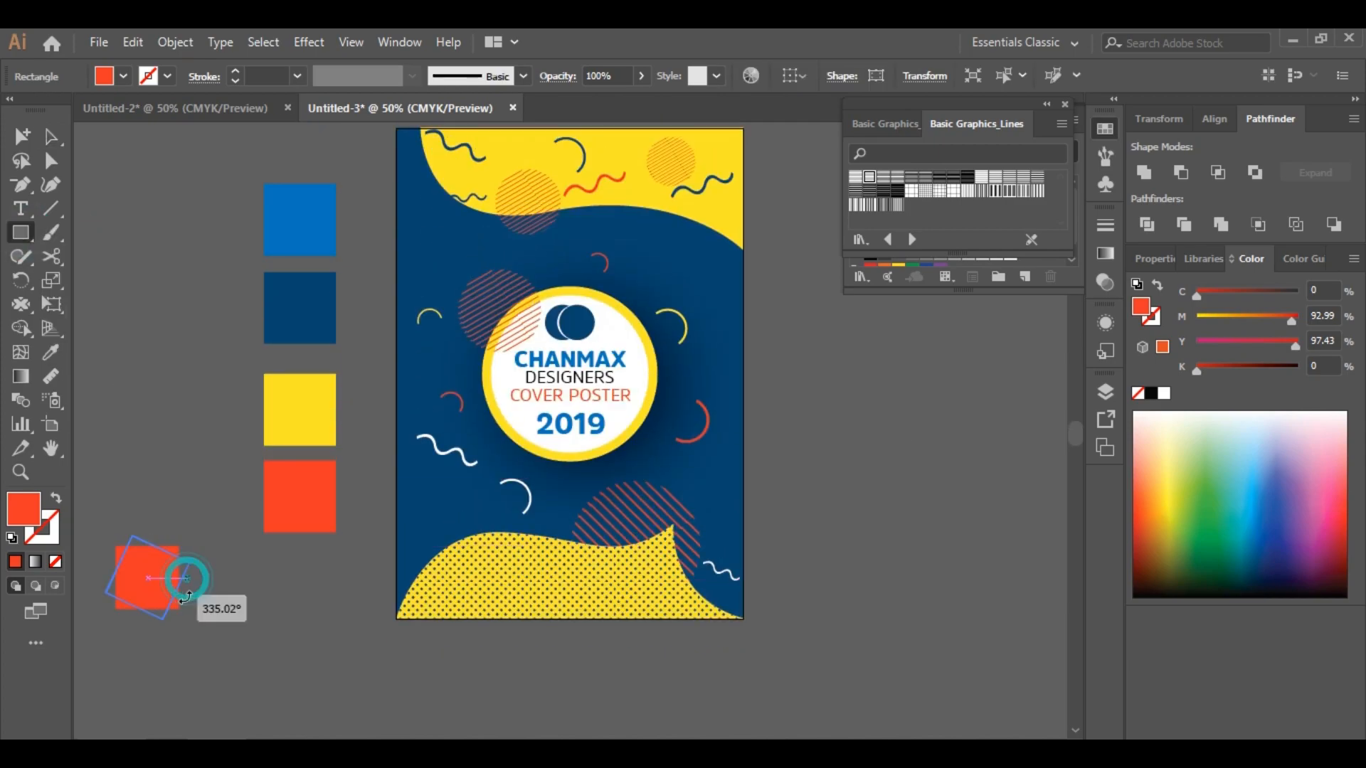
{"action": "left_click", "coordinate": [855, 177]}
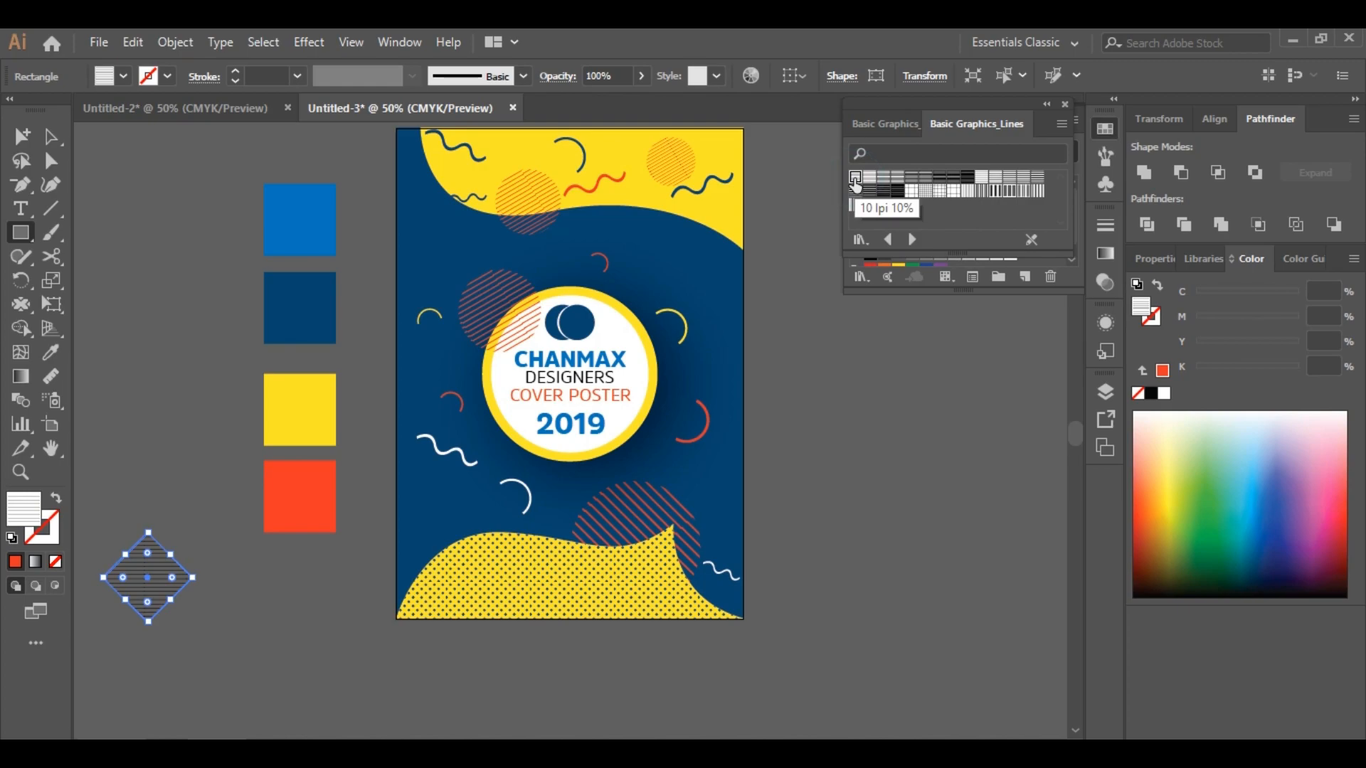
{"action": "left_click", "coordinate": [883, 177]}
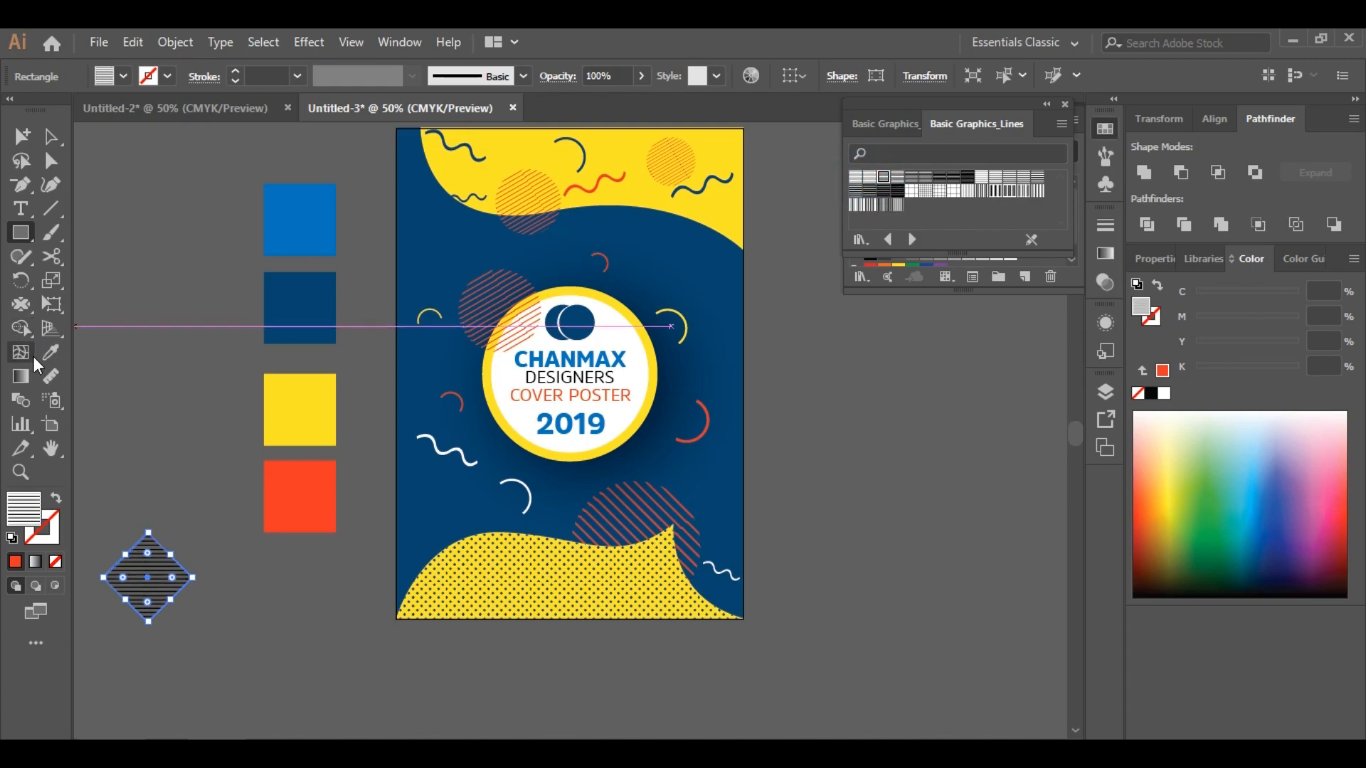
Copy the yellow swatch's color value and recolor the diamond's line pattern yellow with it
{"action": "left_click", "coordinate": [51, 137]}
{"action": "left_click", "coordinate": [213, 398]}
{"action": "left_click", "coordinate": [272, 440]}
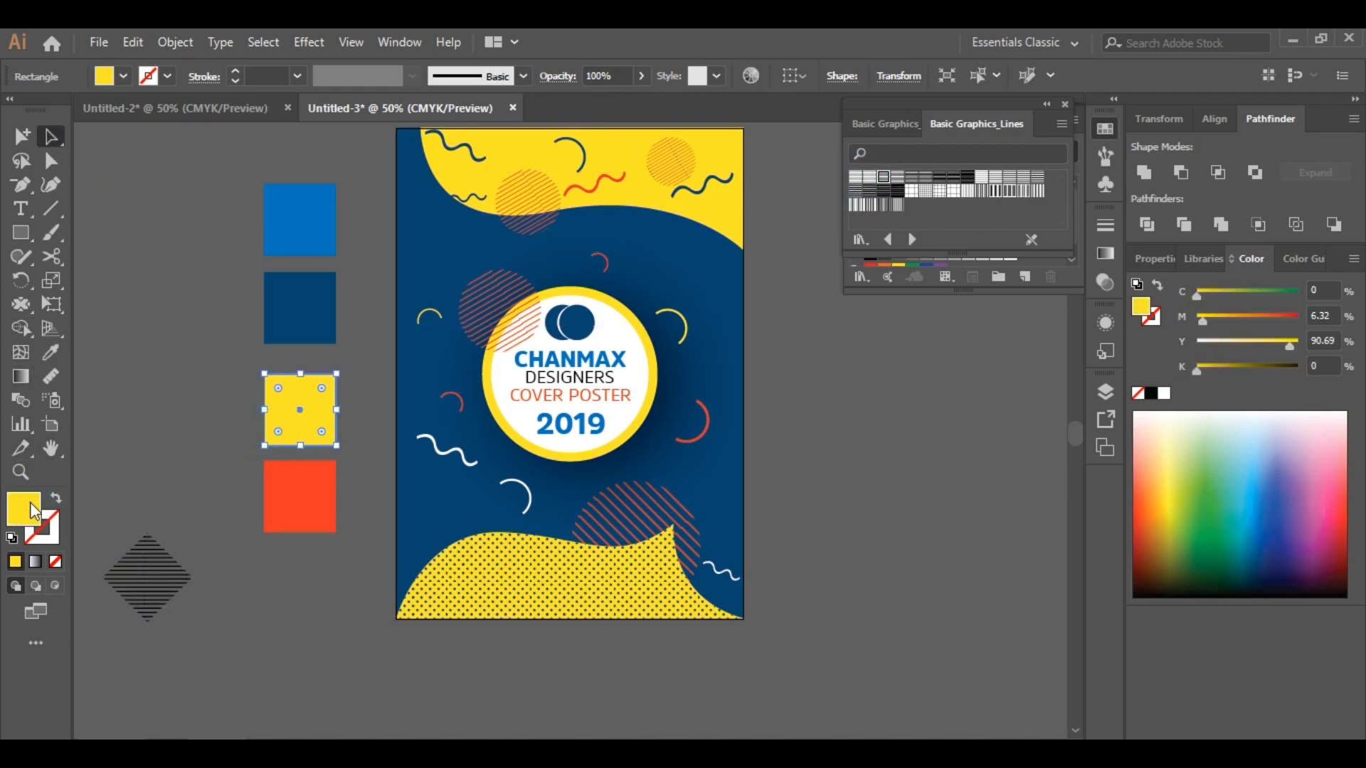
{"action": "double_click", "coordinate": [30, 503]}
{"action": "right_click", "coordinate": [1201, 470]}
{"action": "left_click", "coordinate": [1225, 528]}
{"action": "left_click", "coordinate": [1320, 232]}
{"action": "left_click", "coordinate": [185, 588]}
{"action": "left_click", "coordinate": [760, 79]}
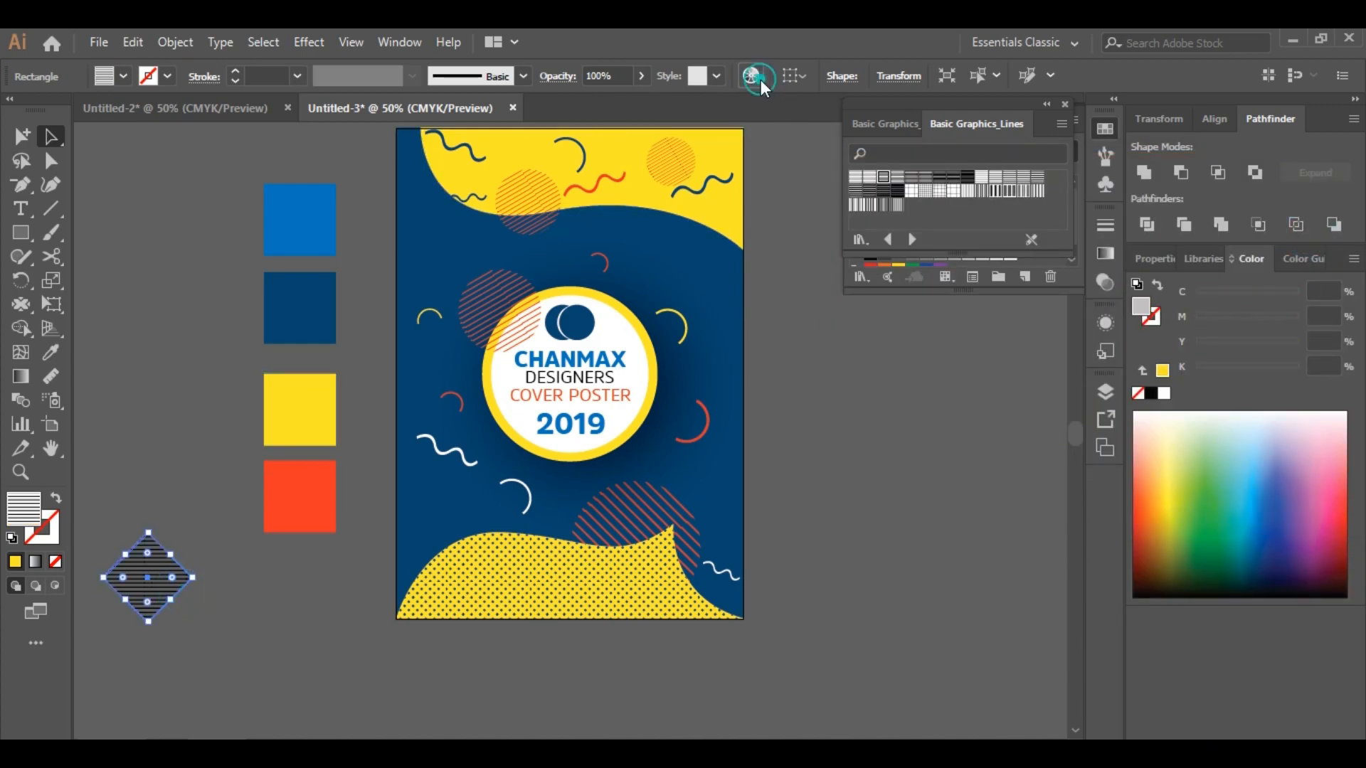
{"action": "double_click", "coordinate": [1086, 277]}
{"action": "key", "text": "ctrl+v"}
{"action": "key", "text": "Return"}
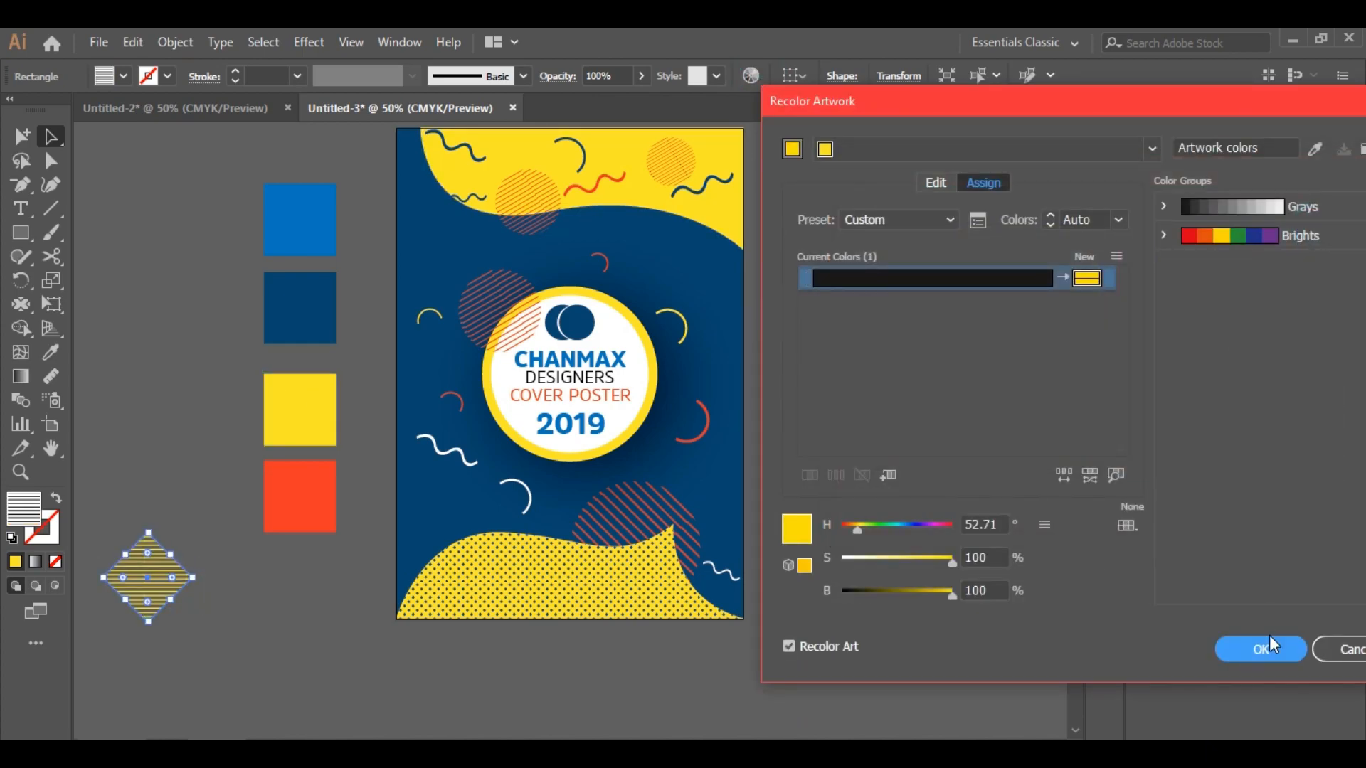
{"action": "left_click", "coordinate": [1270, 643]}
Move the striped diamond onto the poster's left edge above the bottom wave and set its opacity to 70%
{"action": "left_click_drag", "start_coordinate": [165, 550], "coordinate": [467, 406]}
{"action": "mouse_move", "coordinate": [451, 493]}
{"action": "left_mouse_down"}
{"action": "mouse_move", "coordinate": [469, 492]}
{"action": "mouse_move", "coordinate": [458, 489]}
{"action": "left_mouse_up"}
{"action": "left_click", "coordinate": [1100, 289]}
{"action": "double_click", "coordinate": [1018, 248]}
{"action": "type", "text": "70"}
{"action": "key", "text": "Return"}
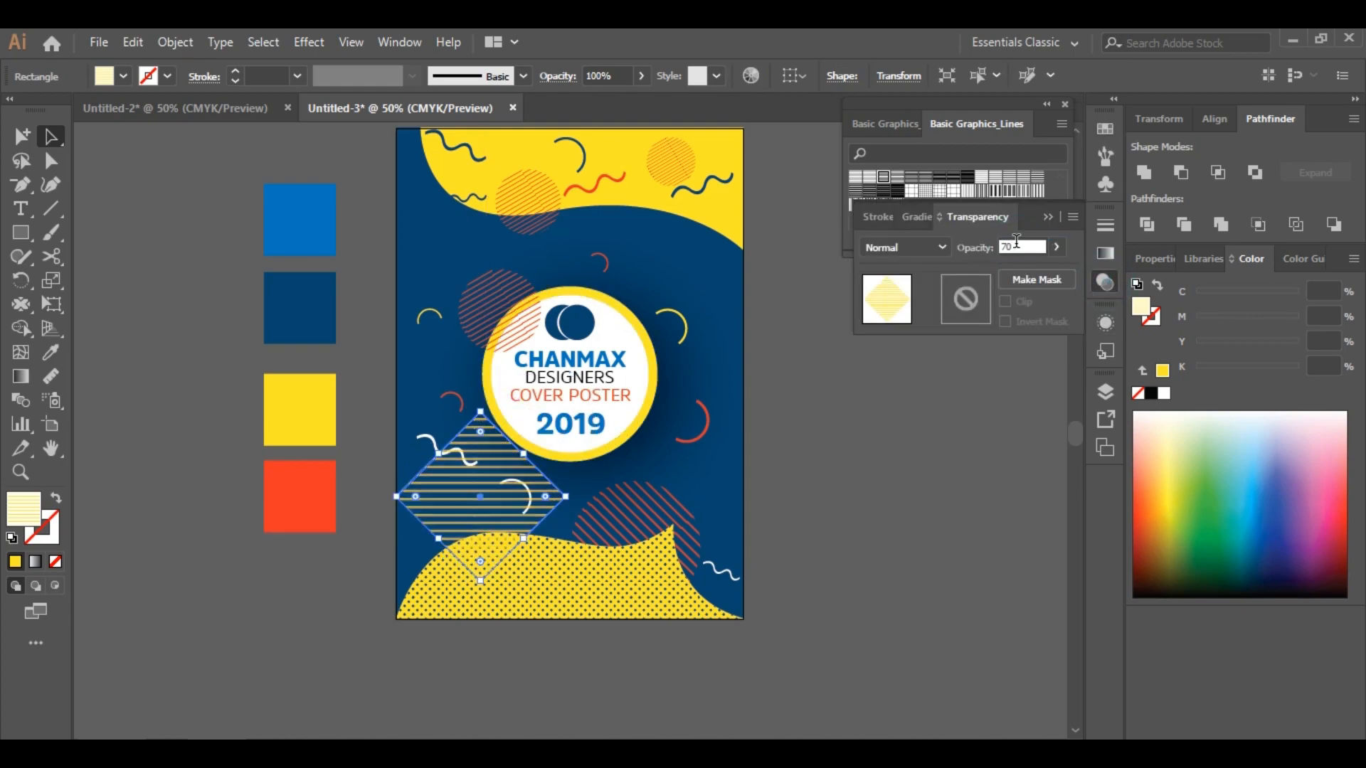
Rearrange the diamond's stacking order so it sits behind the bottom yellow wave
{"action": "left_click", "coordinate": [1041, 476]}
{"action": "right_click", "coordinate": [502, 482]}
{"action": "mouse_move", "coordinate": [548, 369]}
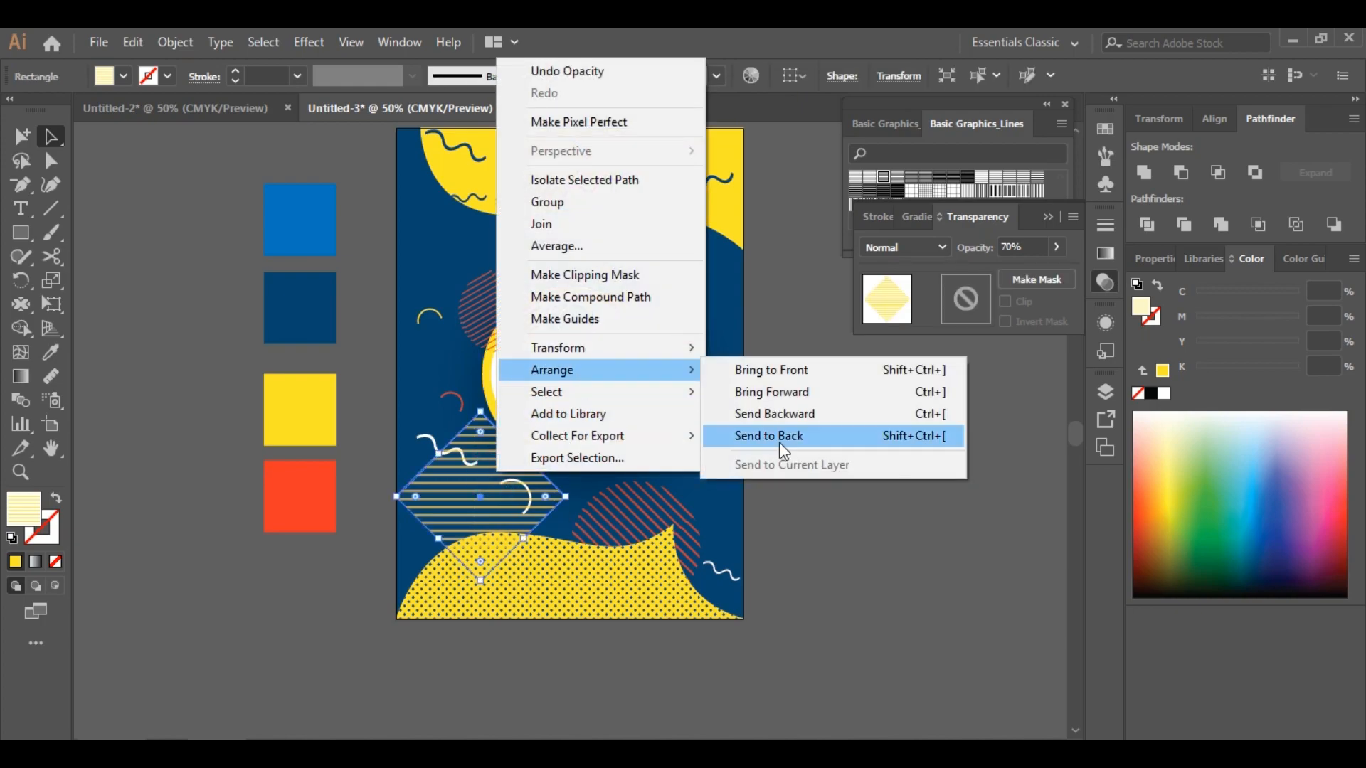
{"action": "left_click", "coordinate": [775, 446]}
{"action": "right_click", "coordinate": [411, 553]}
{"action": "mouse_move", "coordinate": [541, 450]}
{"action": "left_click", "coordinate": [695, 515]}
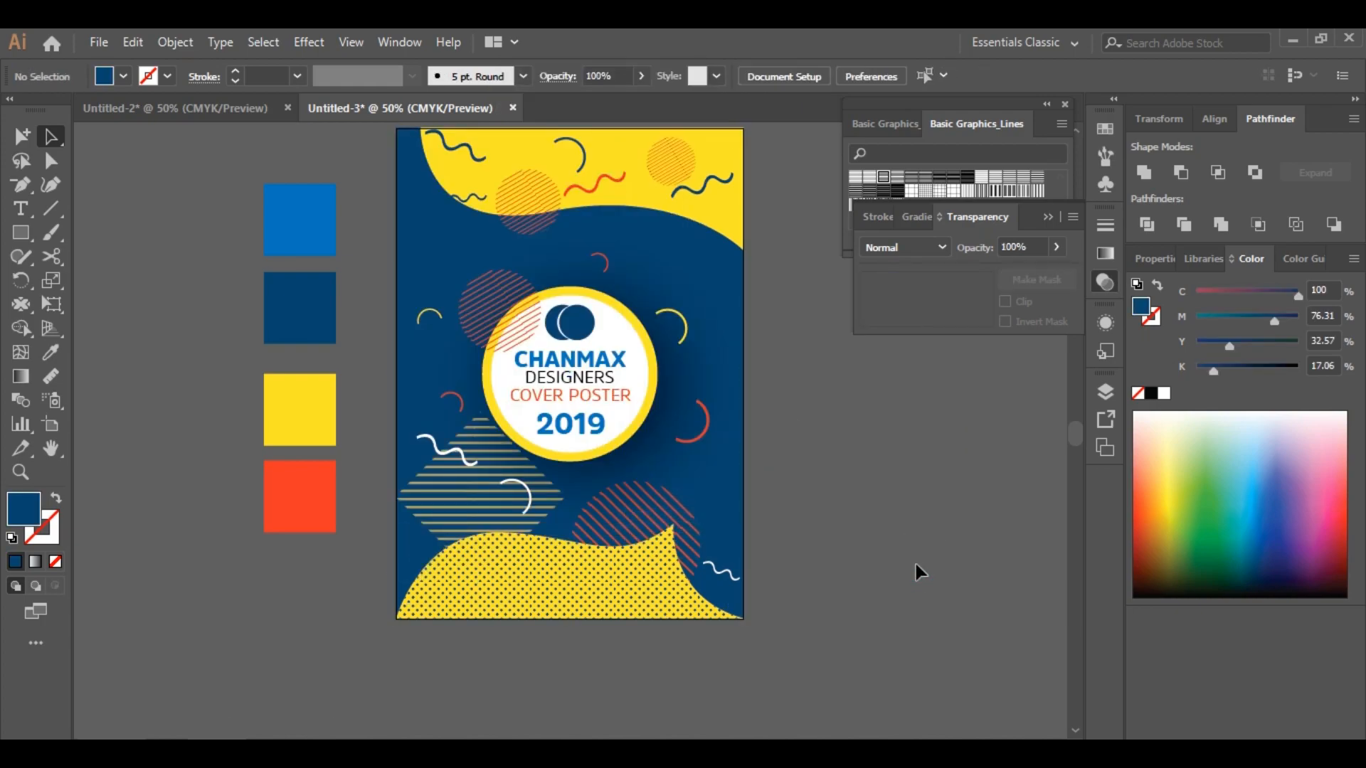
Close the line pattern swatch library panel
{"action": "scroll", "coordinate": [889, 508], "scroll_direction": "up", "scroll_amount": 2}
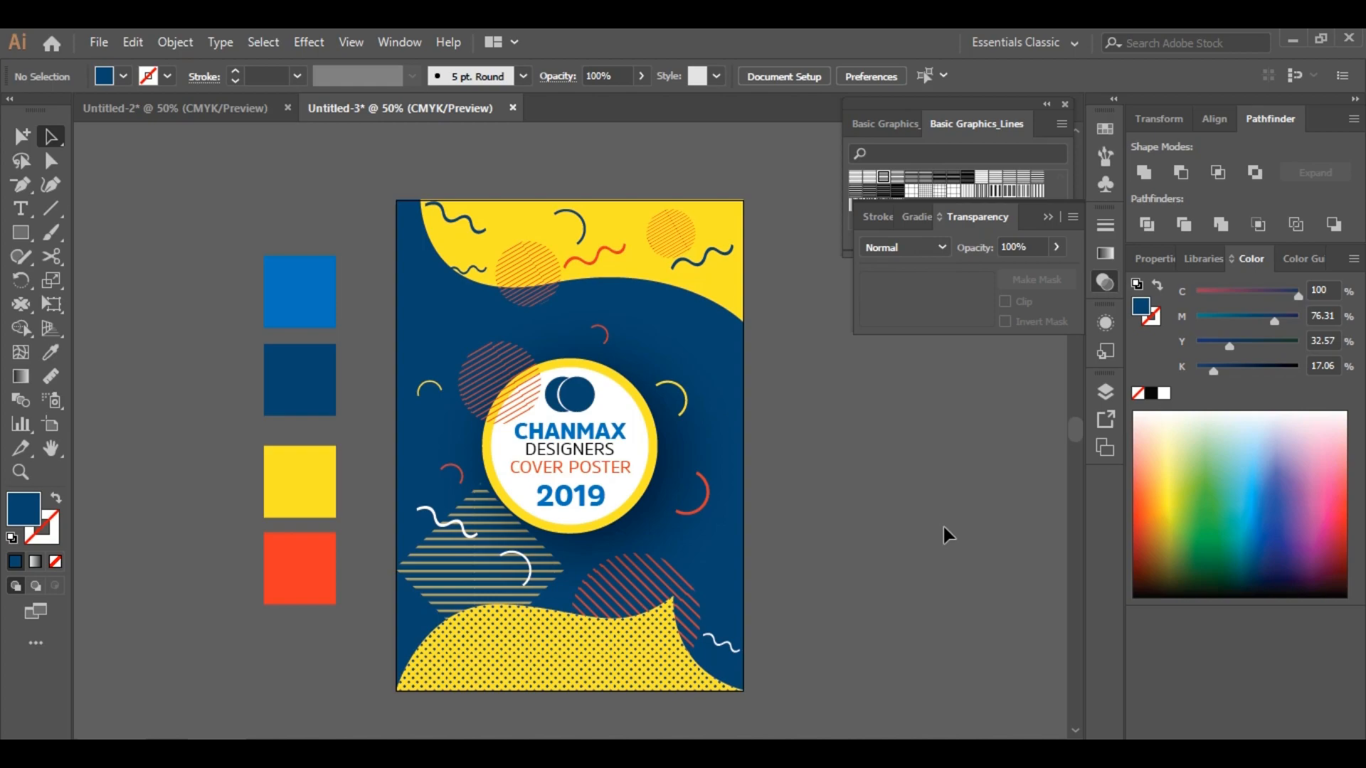
{"action": "left_click", "coordinate": [1064, 106]}
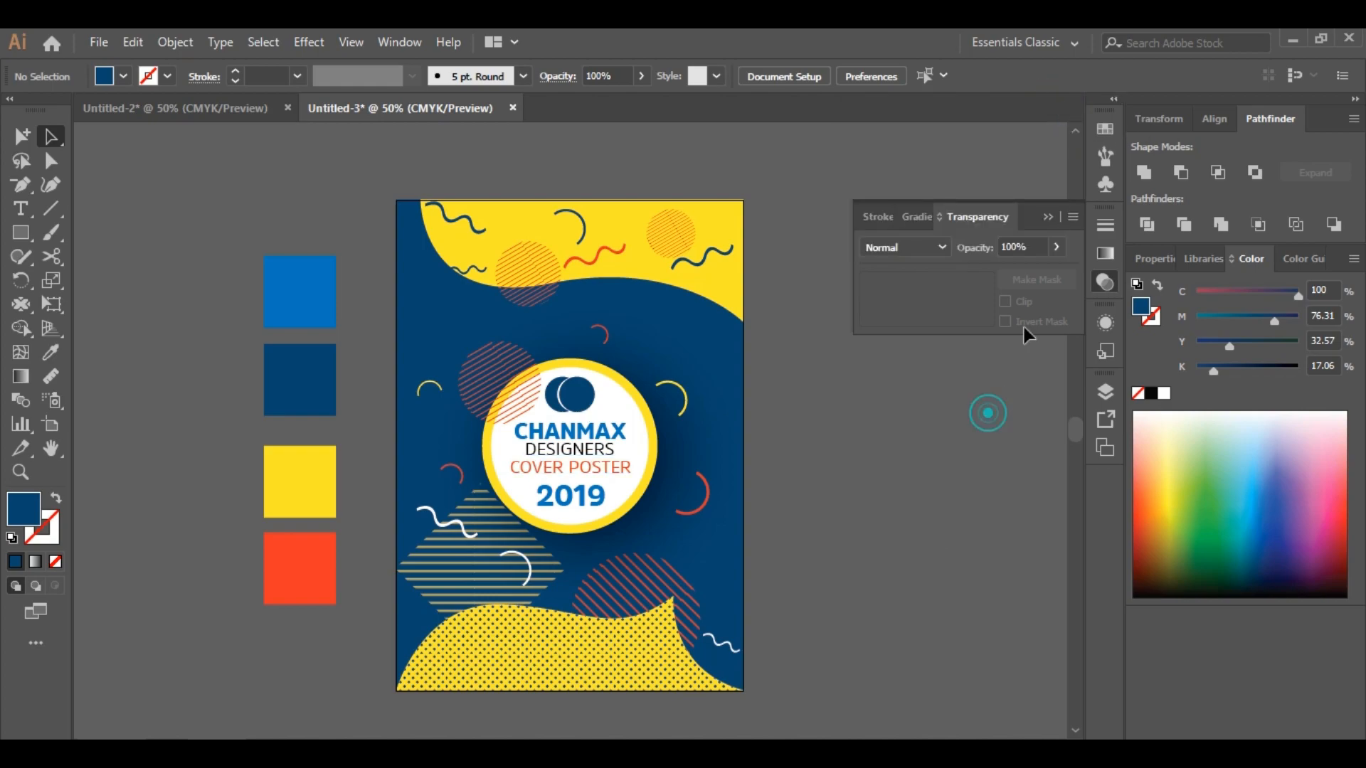
{"action": "left_click", "coordinate": [971, 402]}
{"action": "scroll", "coordinate": [970, 401], "scroll_direction": "down", "scroll_amount": 1}
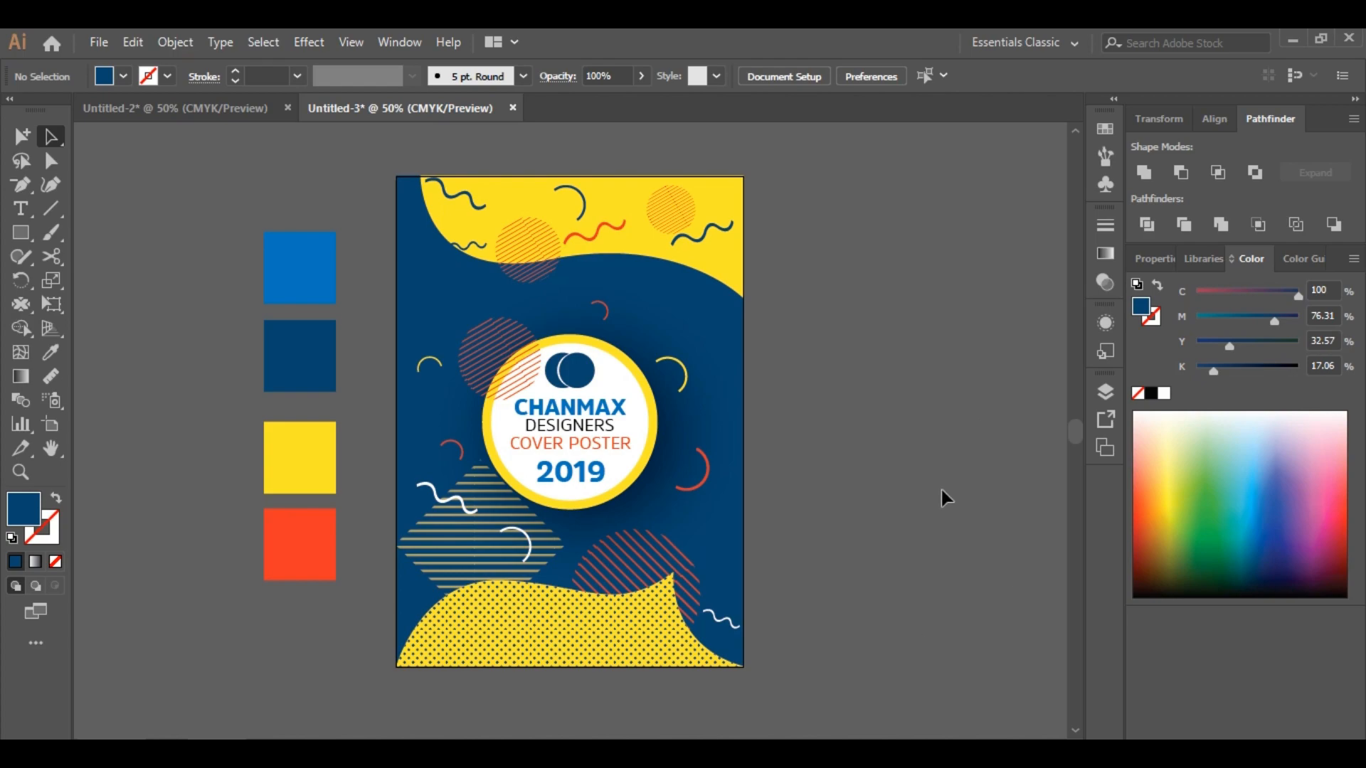